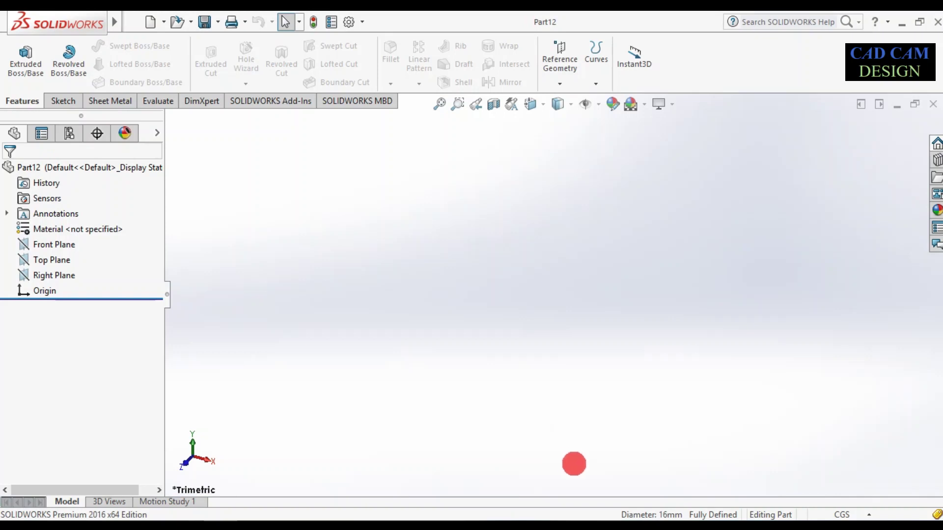
Step: Switch the document units to MMGS and start a sketch on the Front Plane
click(859, 514)
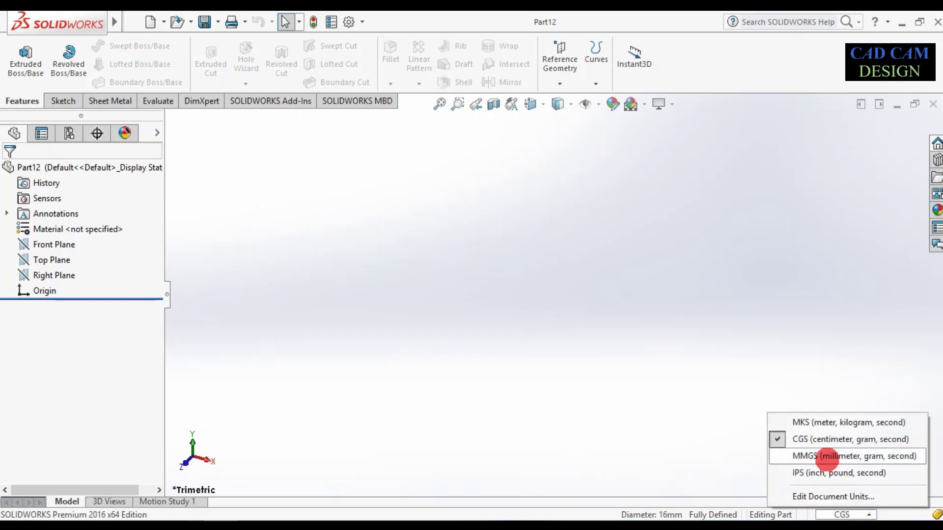
click(826, 456)
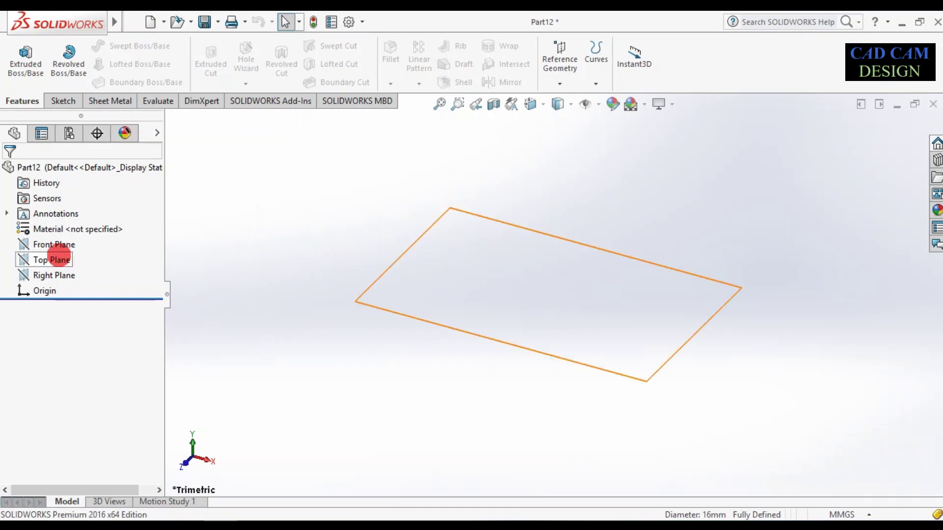
click(62, 244)
right_click(63, 244)
click(75, 222)
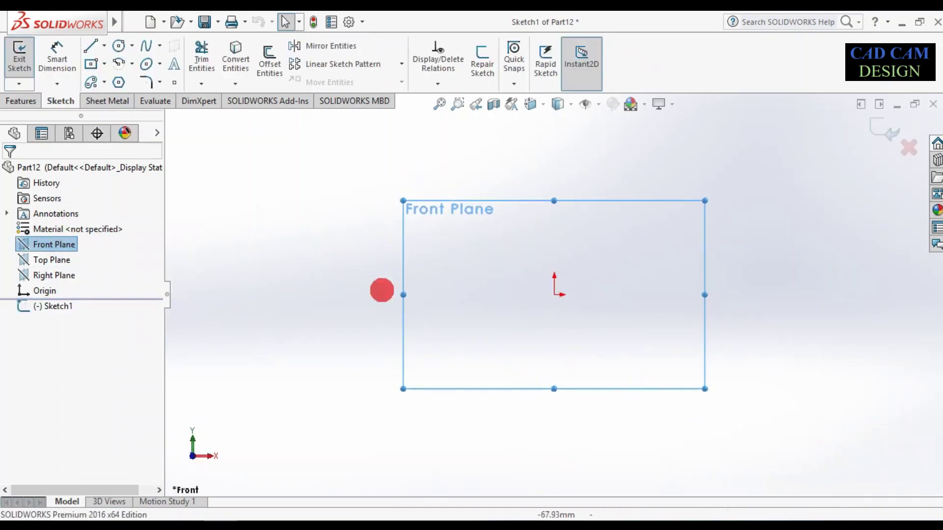
Step: Sketch a horizontal construction line centred on the origin and a vertical centerline about 115 mm long upward from the origin
click(105, 48)
click(115, 80)
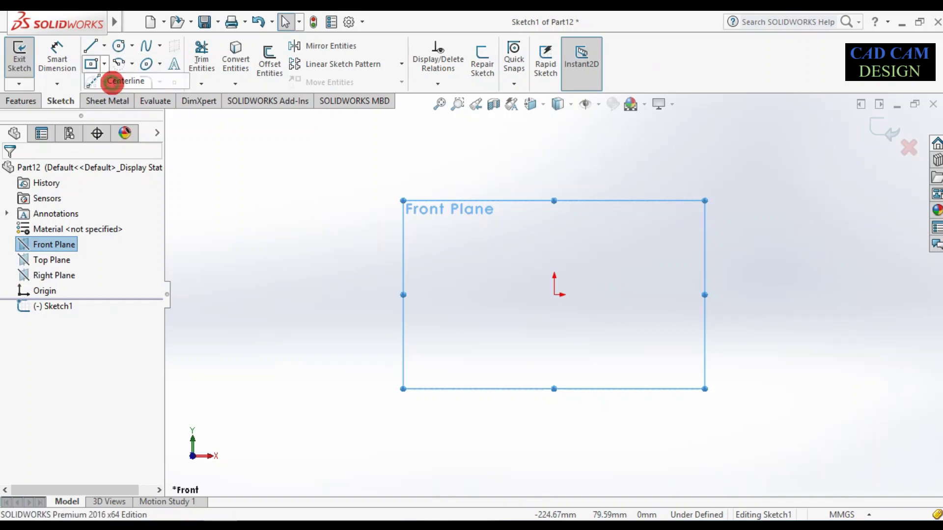
click(48, 365)
drag(554, 295, 720, 294)
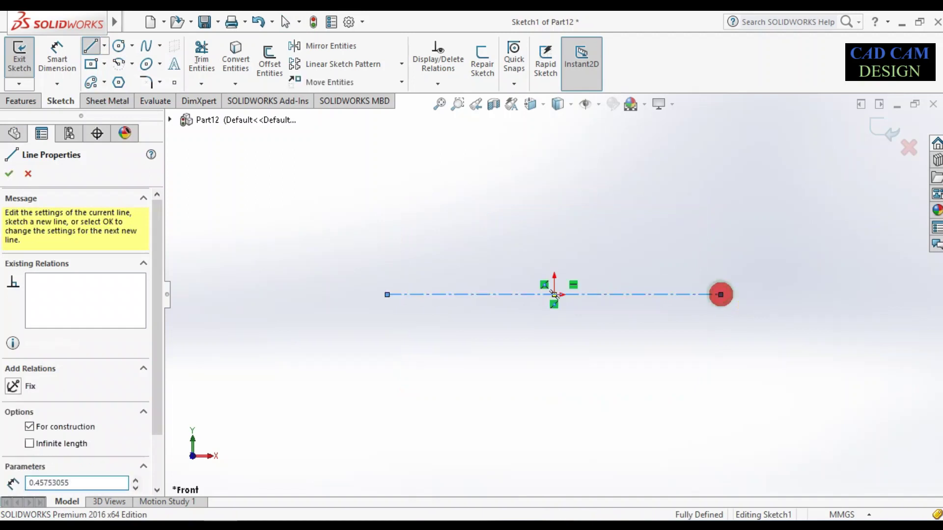
drag(554, 295, 552, 200)
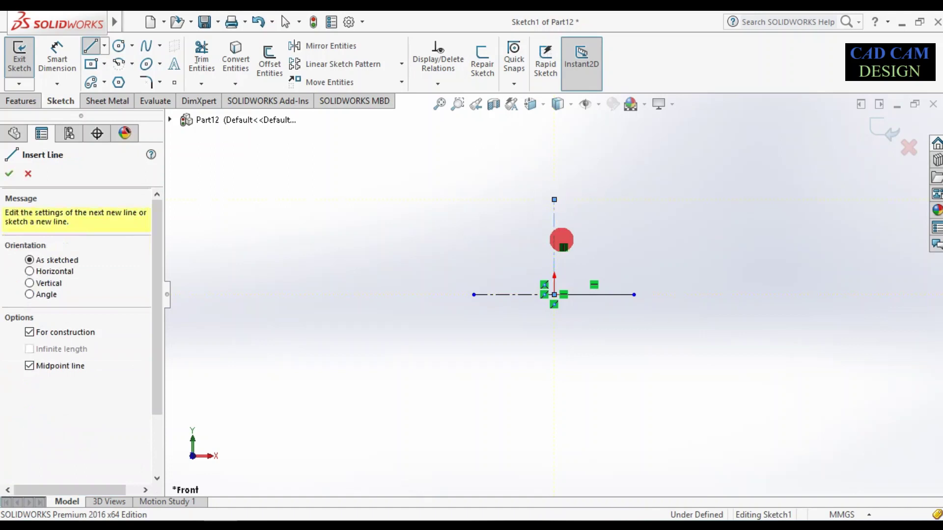
key(Escape)
Step: Draw a horizontal solid line across the vertical centerline just below its upper end
scroll(558, 253, down, 3)
scroll(559, 253, down, 2)
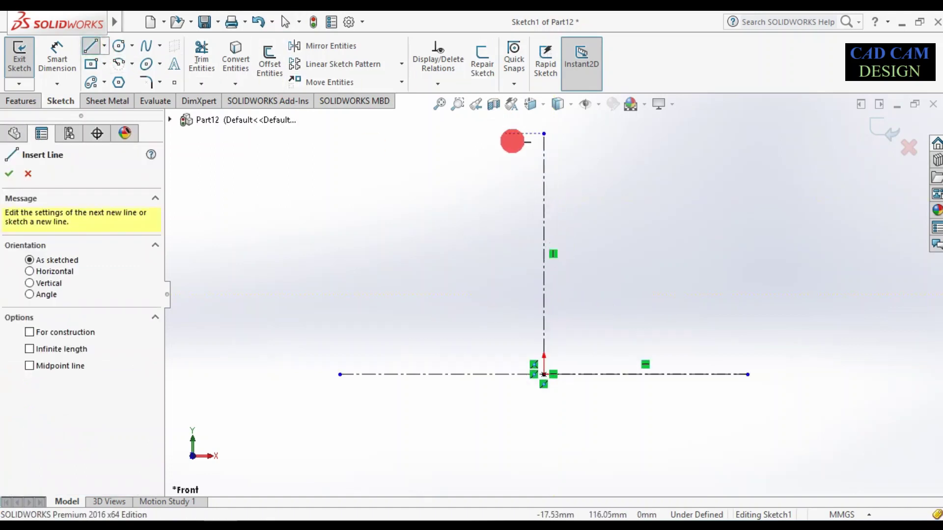
mouse_move(544, 163)
mouse_down()
mouse_move(571, 163)
mouse_move(562, 170)
mouse_up()
scroll(526, 183, down, 3)
key(Escape)
scroll(528, 212, down, 3)
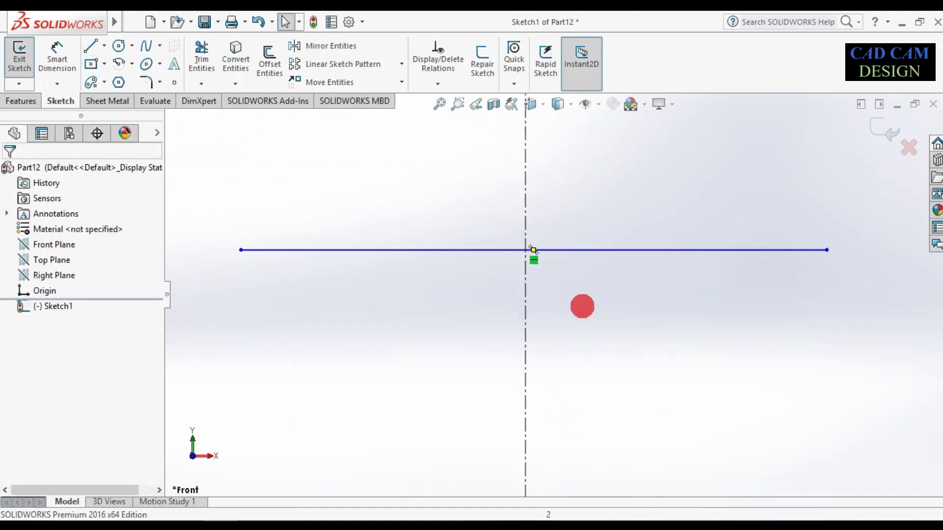
Step: Make the midpoint of the upper horizontal line coincident with the vertical centerline
click(524, 330)
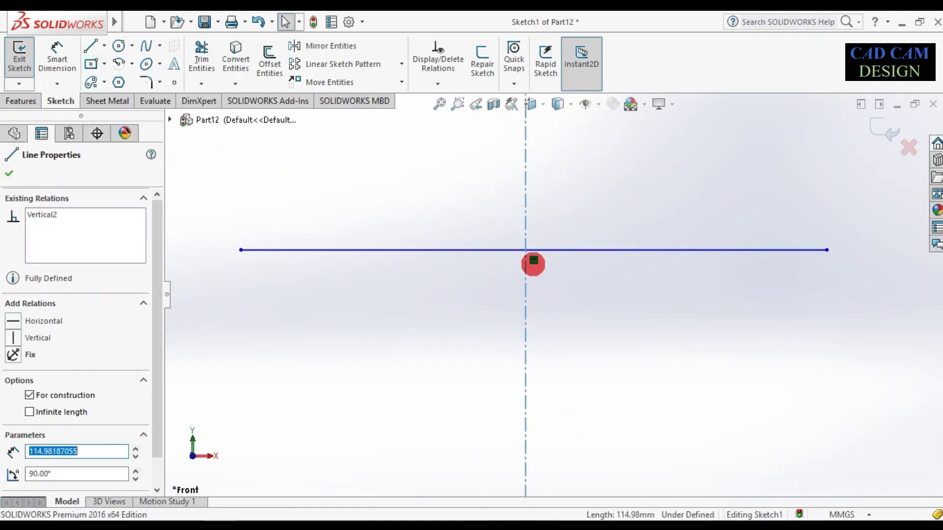
ctrl+click(534, 251)
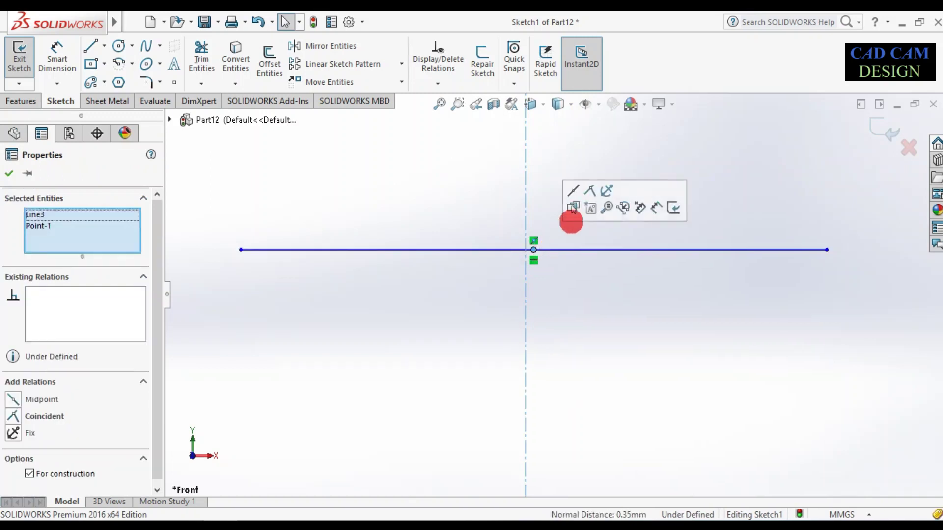
click(589, 191)
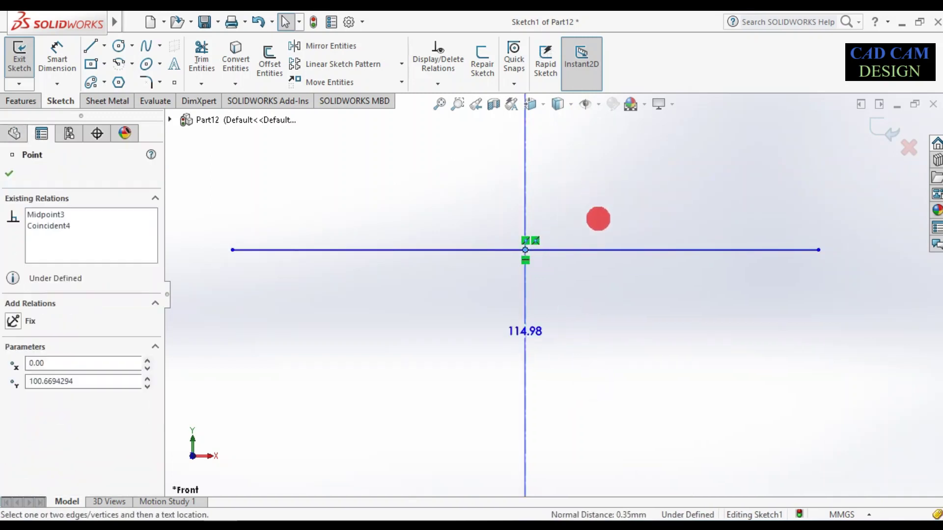
Step: Dimension the upper horizontal line's length as 11 mm
scroll(583, 234, up, 3)
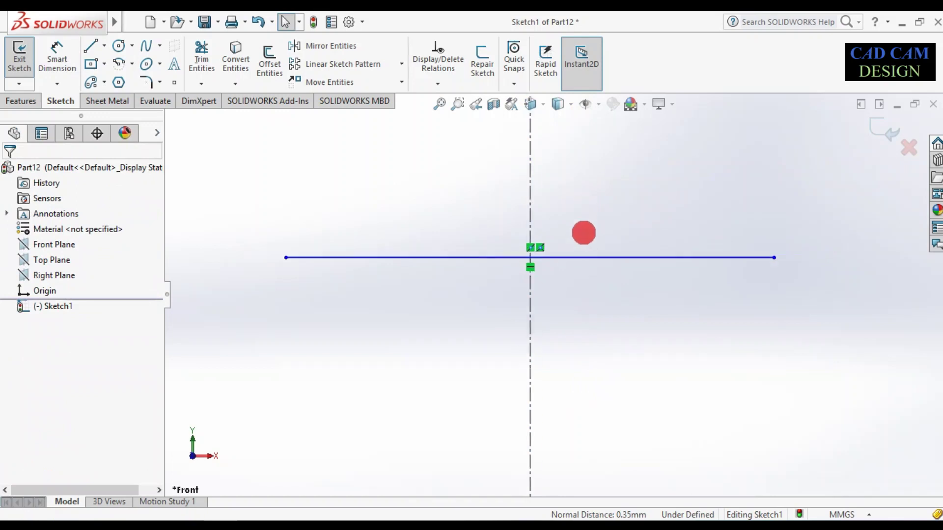
key(d)
click(611, 271)
click(583, 233)
text(11)
key(Return)
Step: Dimension the height of the upper horizontal line above the horizontal centerline as 50 mm
scroll(570, 287, up, 3)
scroll(560, 294, up, 3)
scroll(559, 307, down, 3)
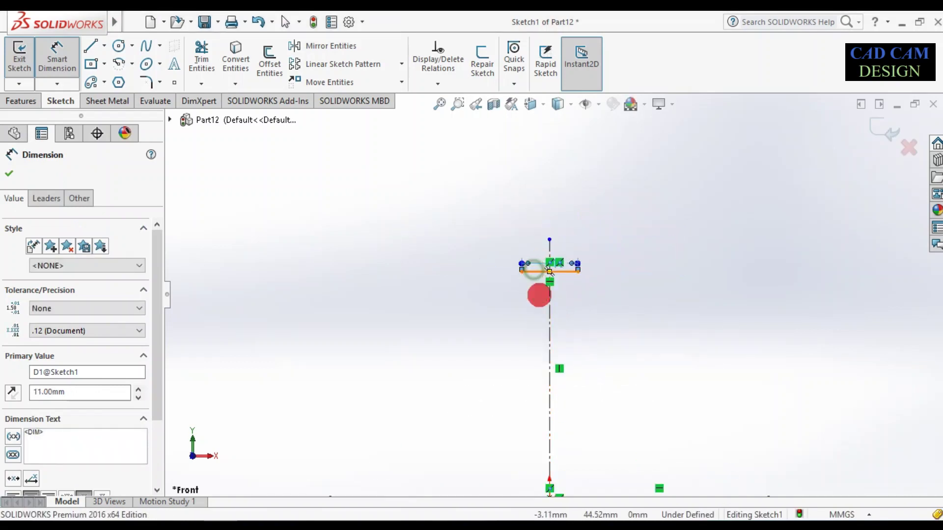
click(533, 270)
scroll(546, 314, up, 3)
click(528, 409)
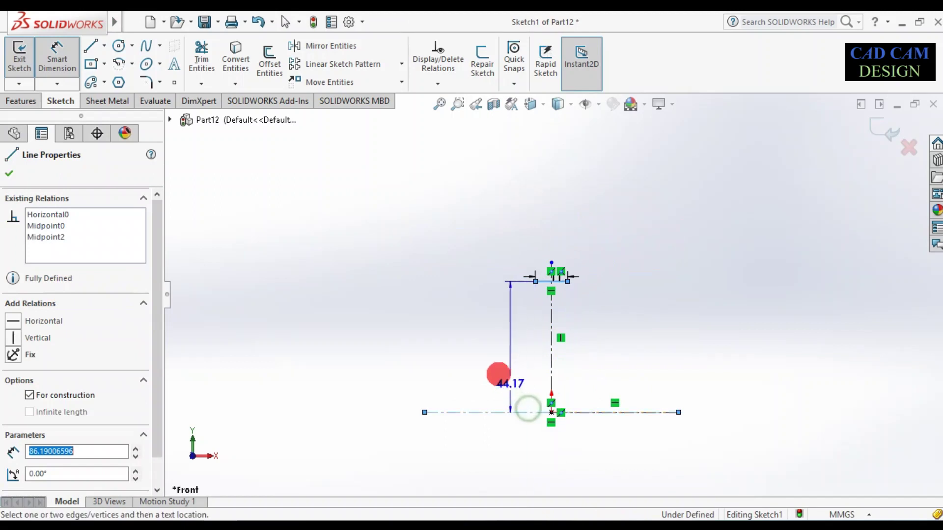
click(453, 359)
text(50)
key(Return)
Step: Sketch the profile from the upper line's right end: short vertical, inward slant, long vertical web and an open-sided base crossing the centerline
scroll(560, 307, down, 2)
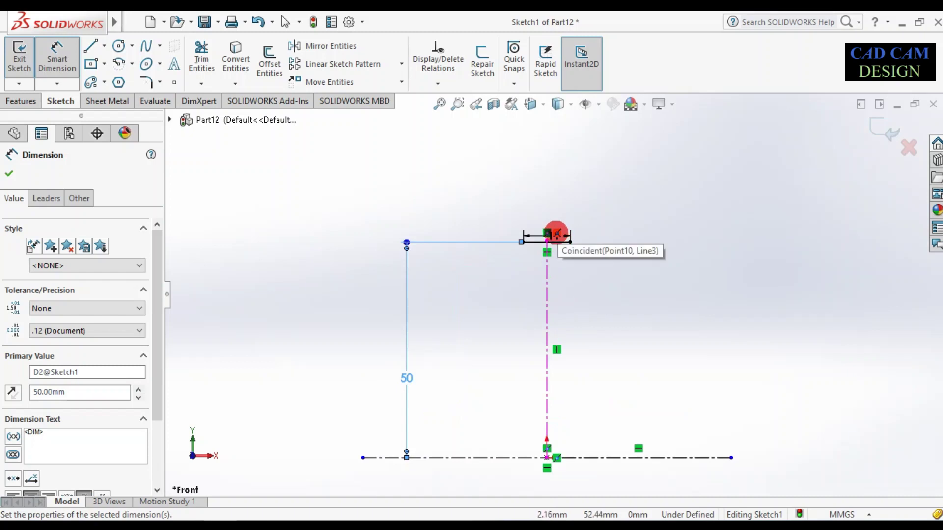
scroll(550, 236, down, 2)
click(91, 45)
mouse_move(582, 246)
mouse_down()
mouse_move(581, 270)
mouse_move(563, 283)
mouse_move(550, 451)
mouse_move(558, 467)
mouse_move(561, 388)
mouse_move(630, 393)
mouse_move(614, 392)
mouse_move(615, 409)
mouse_up()
scroll(563, 461, up, 3)
drag(615, 409, 539, 407)
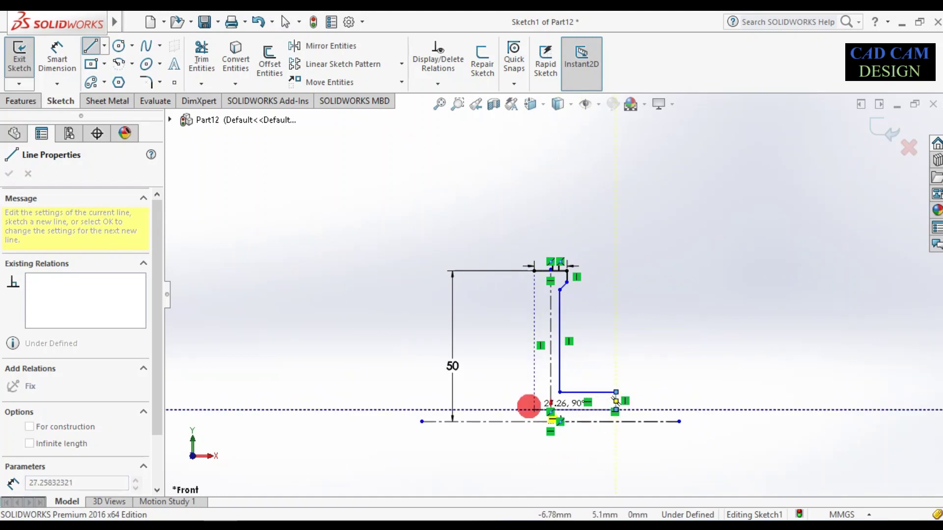
drag(528, 406, 528, 409)
drag(528, 409, 528, 392)
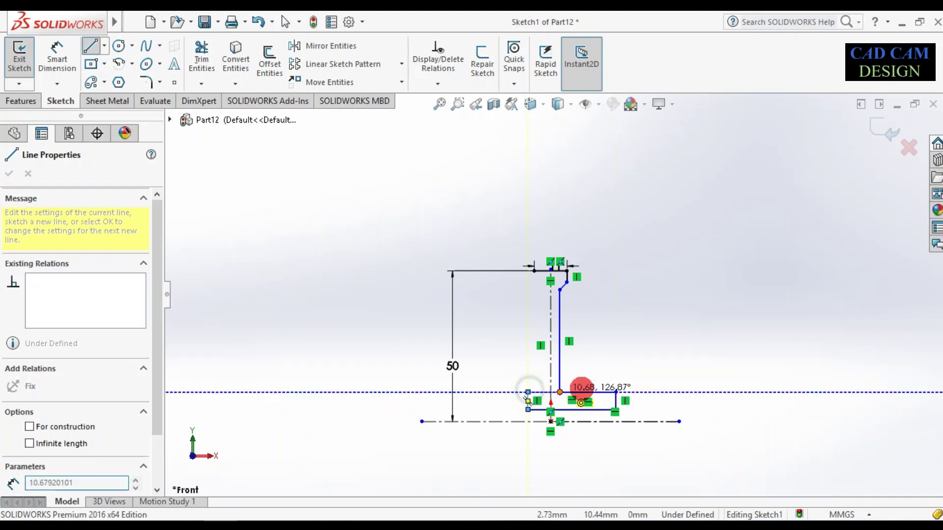
key(Escape)
Step: Dimension the long vertical web line as a doubled width of 2.5 mm about the vertical centerline
scroll(582, 387, down, 2)
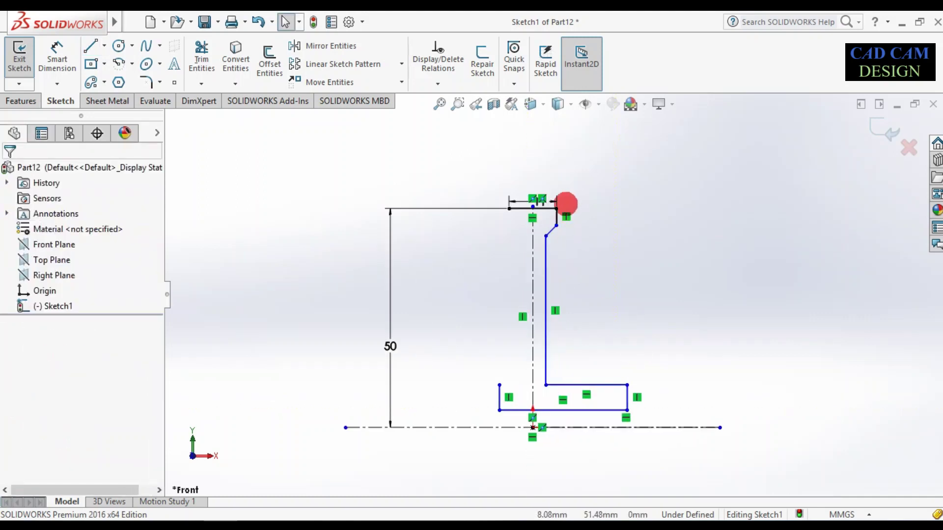
scroll(566, 204, down, 3)
key(d)
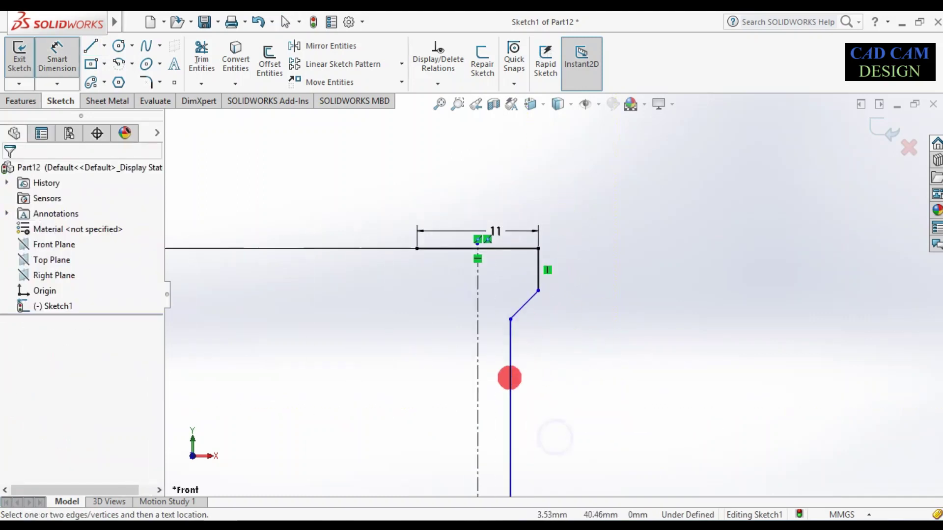
click(475, 387)
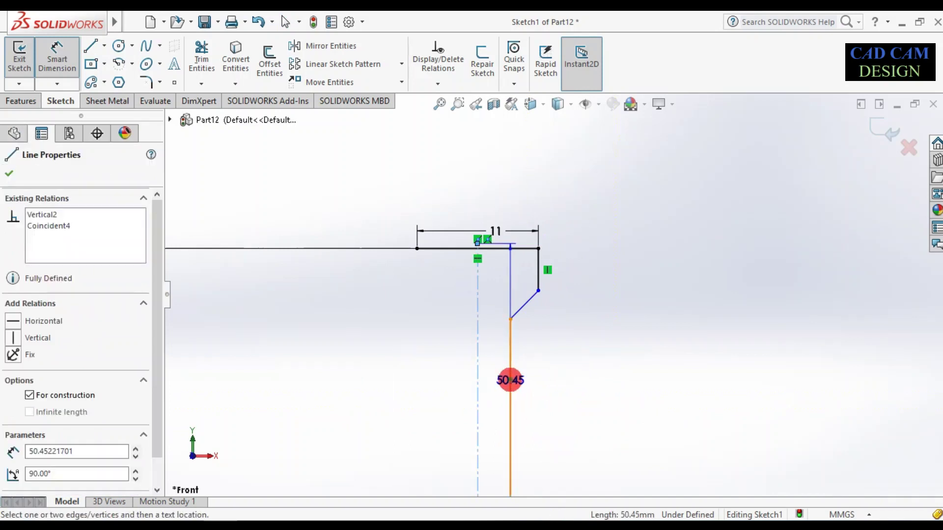
click(510, 380)
click(451, 380)
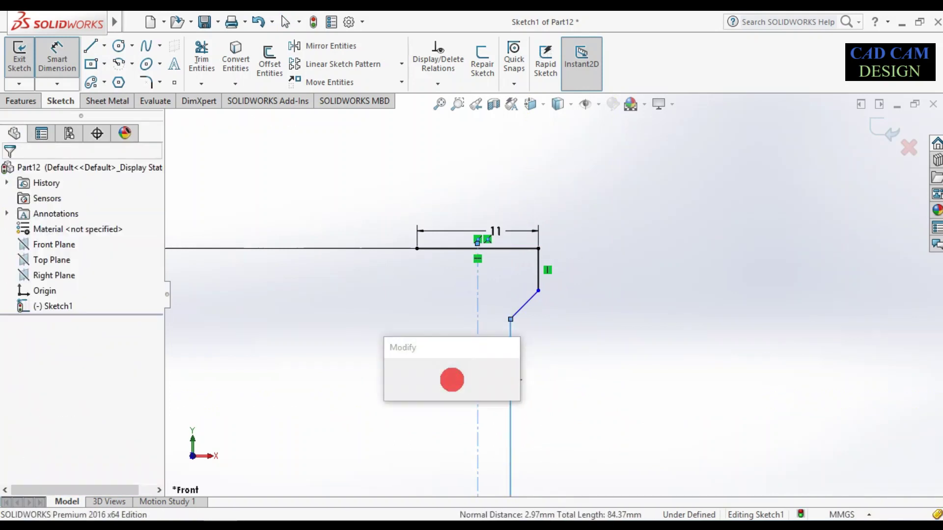
text(1.)
click(451, 378)
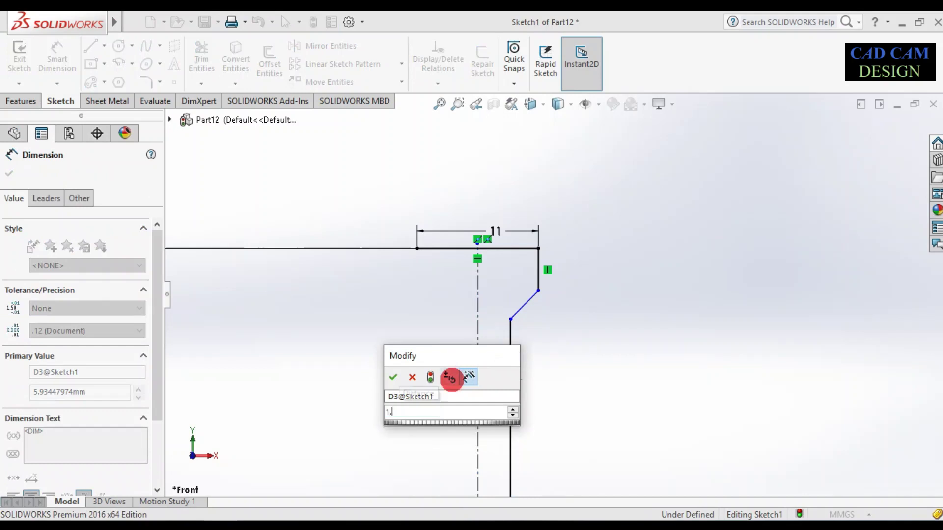
drag(458, 358, 673, 334)
drag(444, 380, 444, 425)
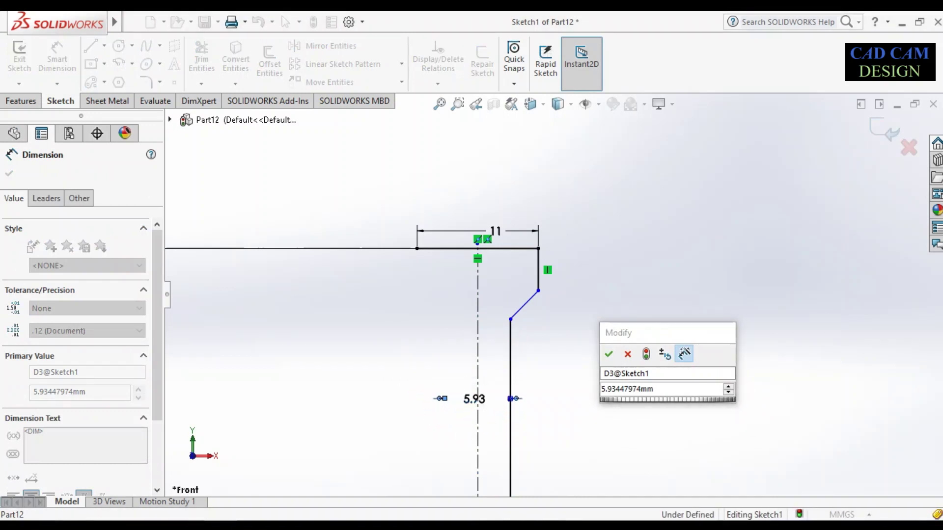
click(660, 389)
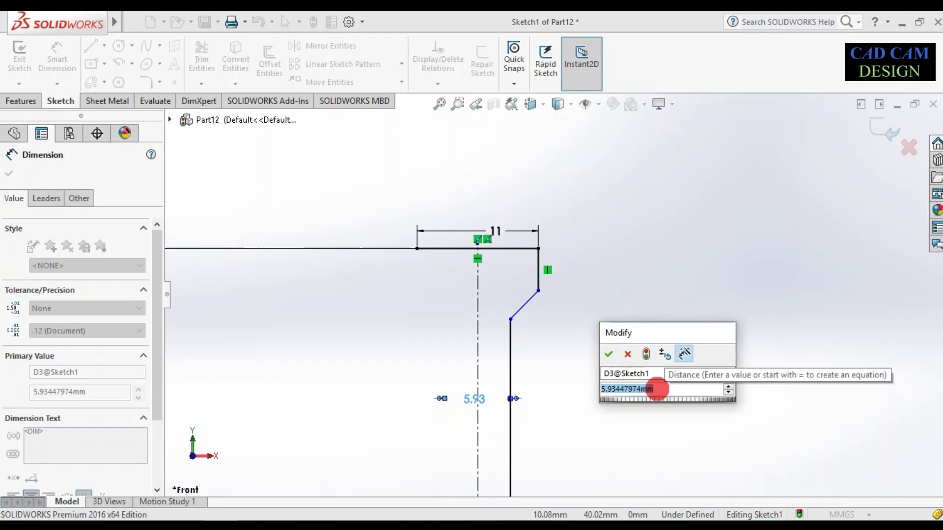
text(3.8)
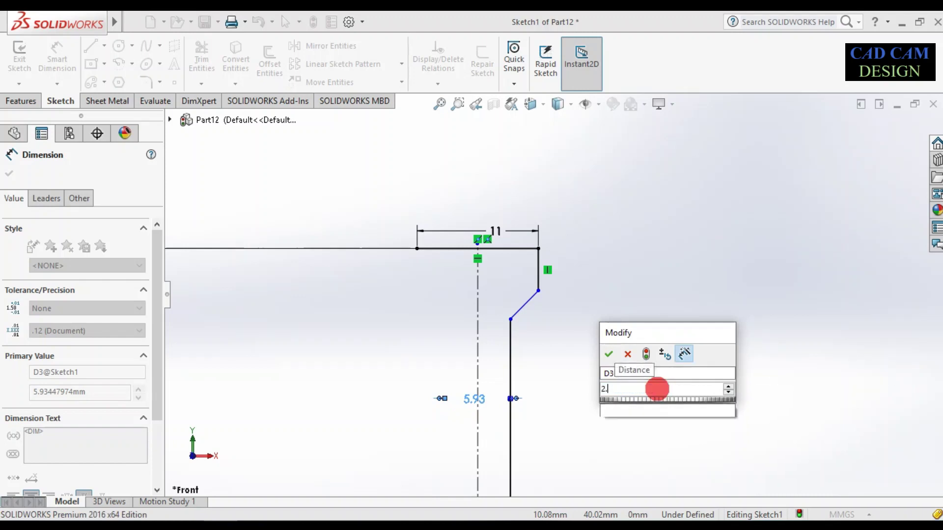
key(Return)
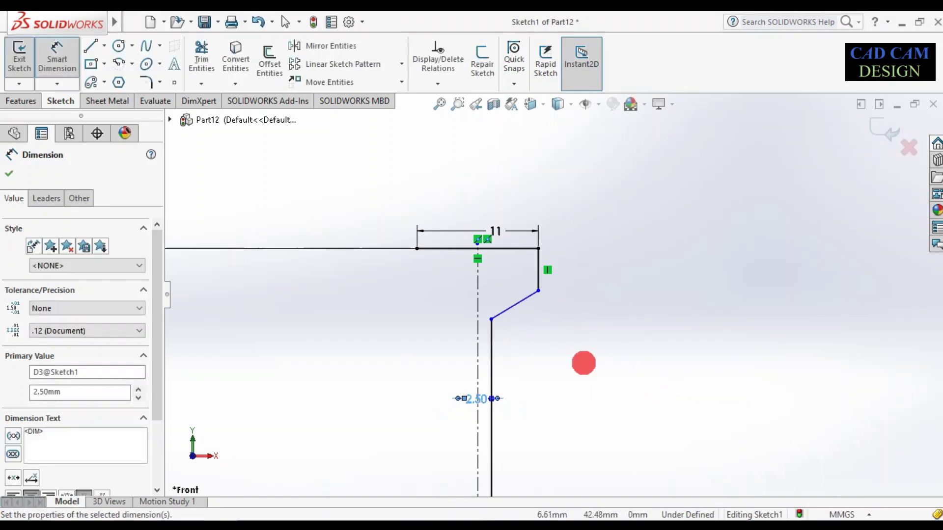
Step: Reposition the 2.5 mm web width dimension so its text sits on the vertical centerline
scroll(486, 393, down, 6)
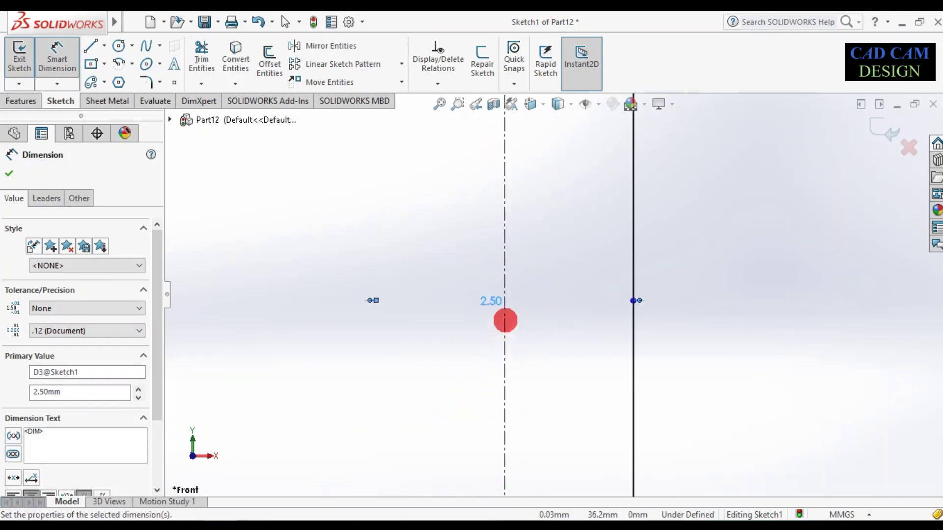
scroll(562, 310, down, 5)
scroll(540, 295, up, 4)
drag(550, 291, 467, 305)
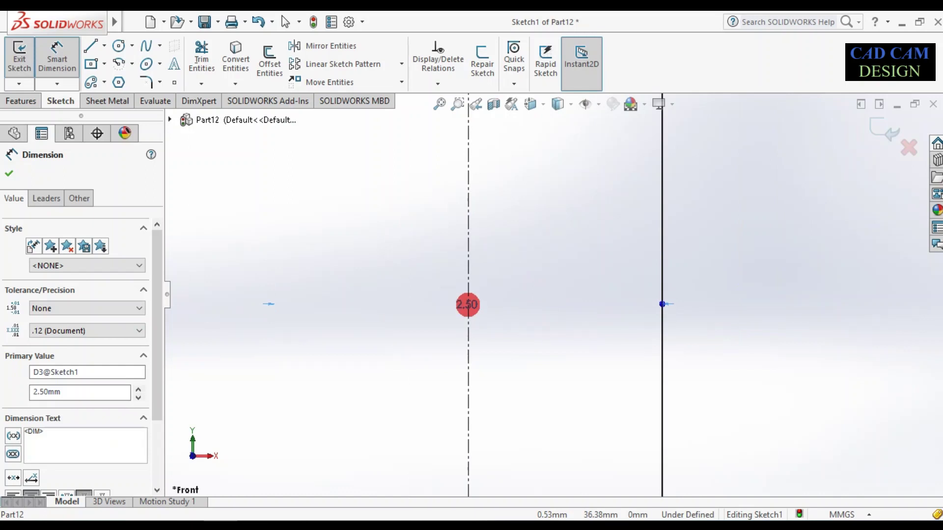
scroll(470, 297, up, 5)
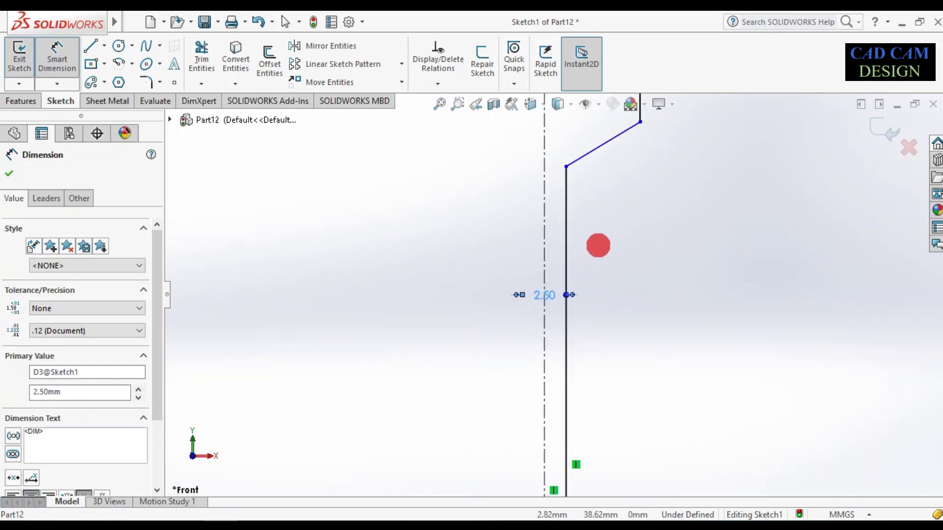
Step: Dimension the short vertical edge below the upper line's right end as 4 mm
scroll(459, 234, up, 2)
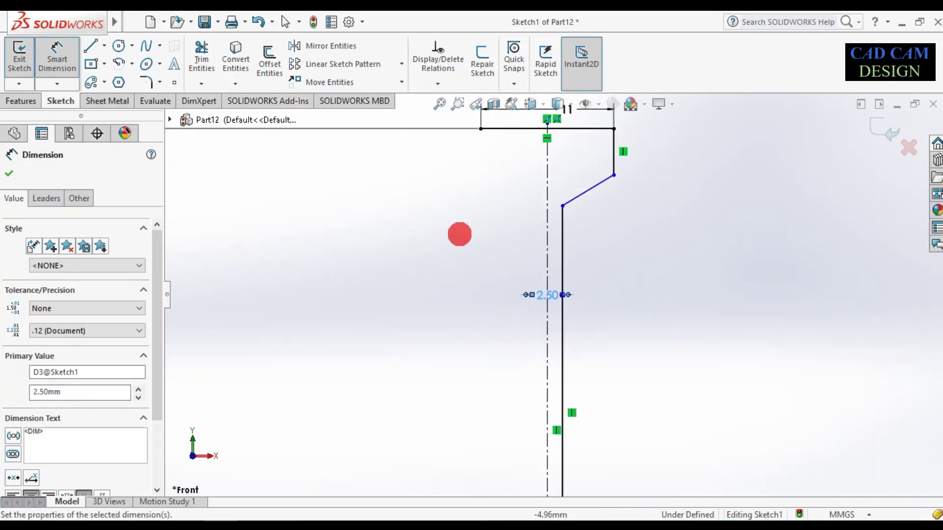
click(614, 151)
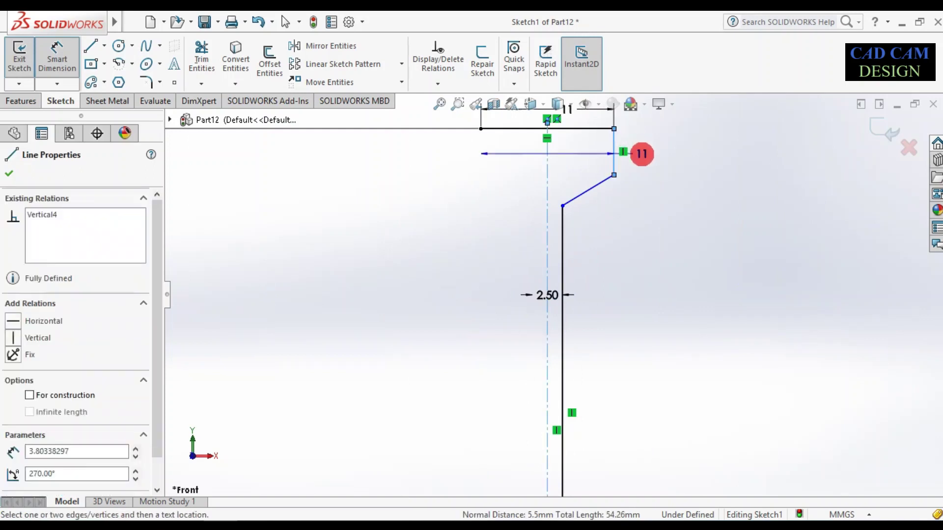
click(629, 167)
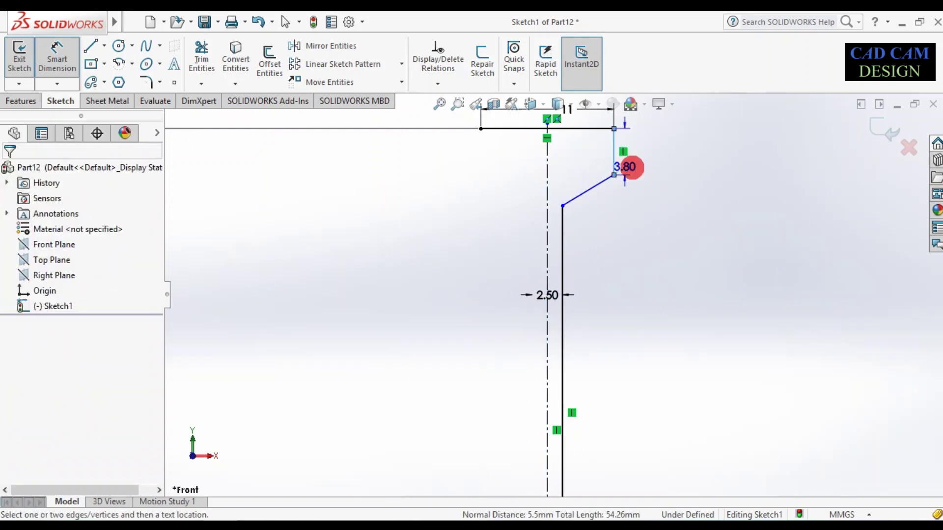
text(4)
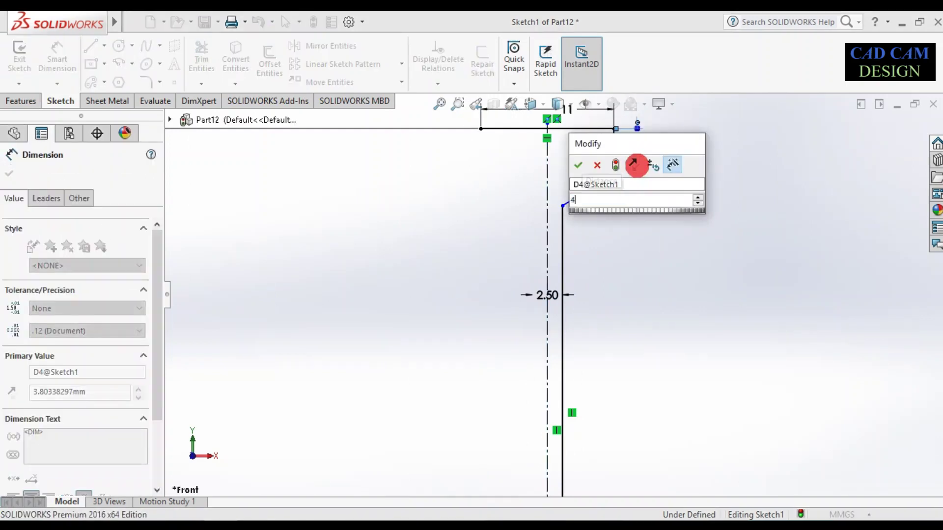
key(Return)
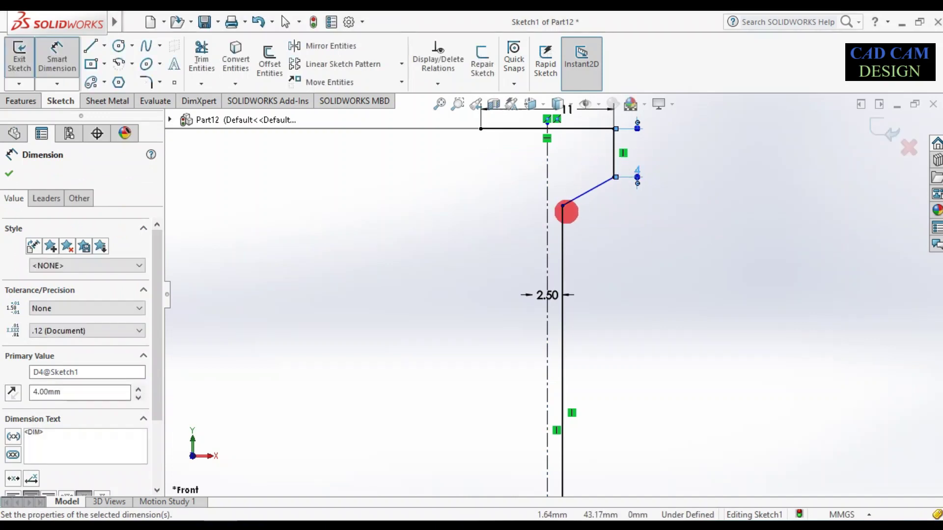
Step: Dimension the height from the horizontal centerline to the upper end of the long web line as 40 mm
click(562, 206)
scroll(613, 290, up, 5)
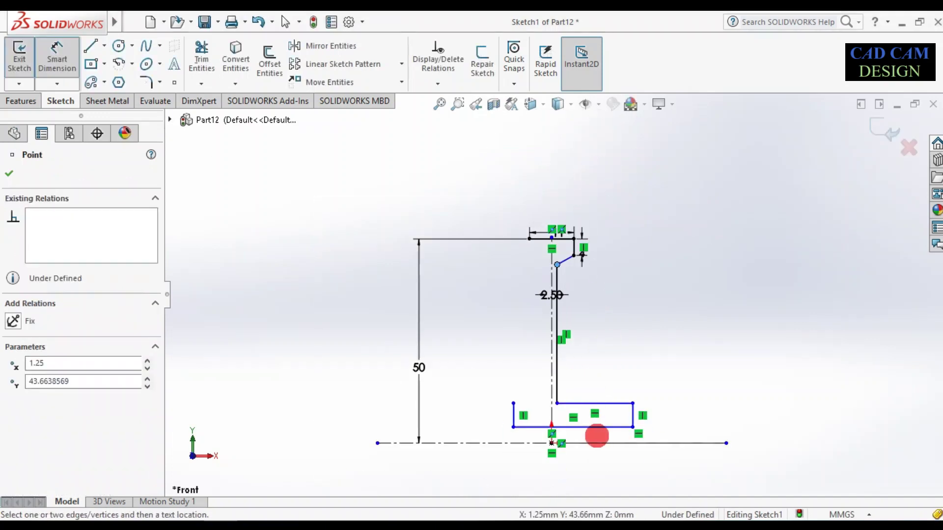
click(606, 444)
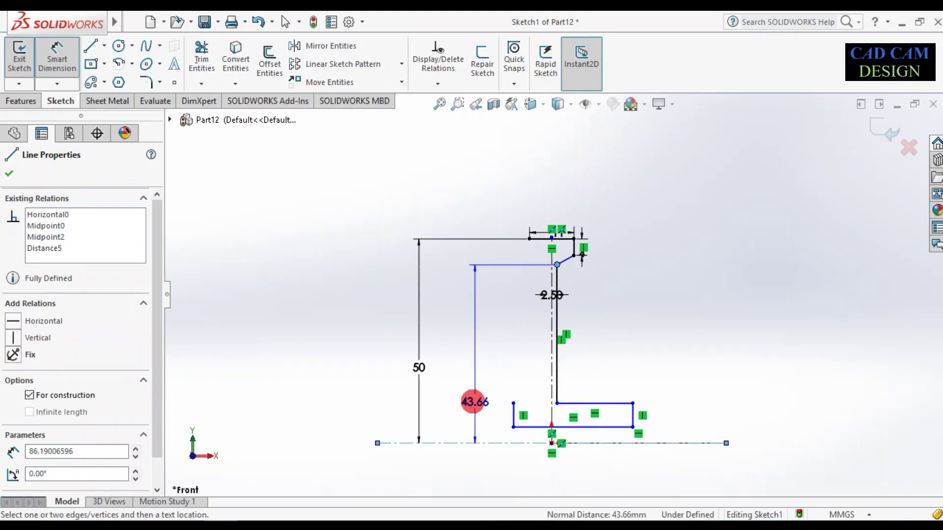
click(458, 398)
text(40)
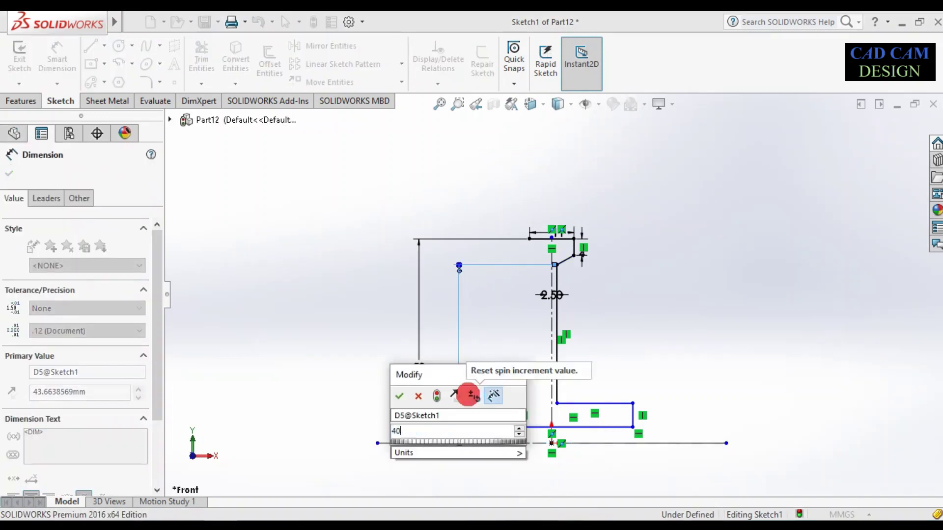
key(Return)
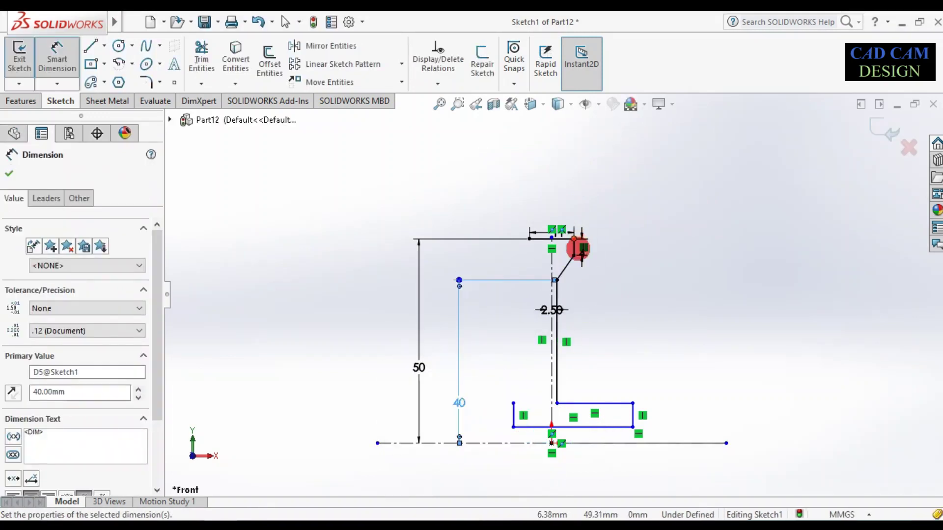
Step: Set the height dimension of the web line's upper end to 42 mm
double_click(459, 404)
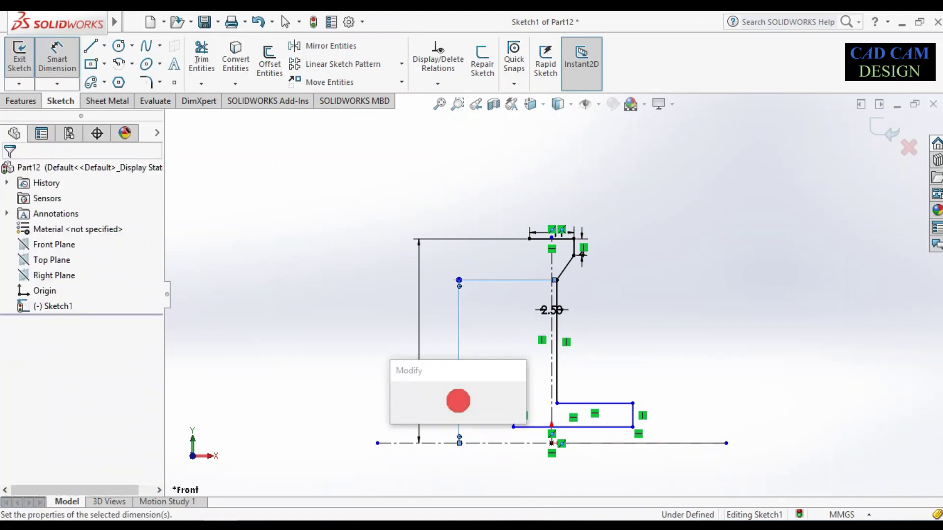
text(42)
key(Return)
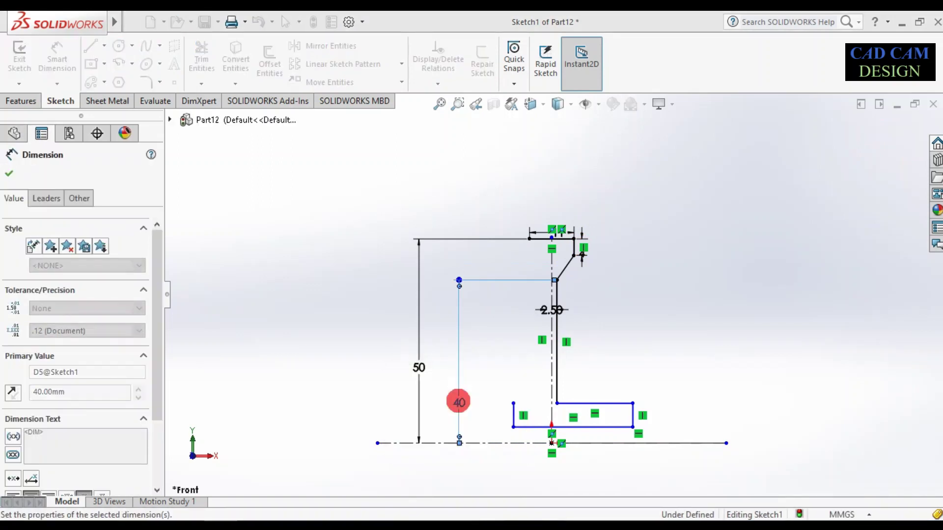
Step: Mirror the short vertical edge, the slanted line and the long web line about the vertical centerline, keeping the originals
scroll(589, 219, down, 5)
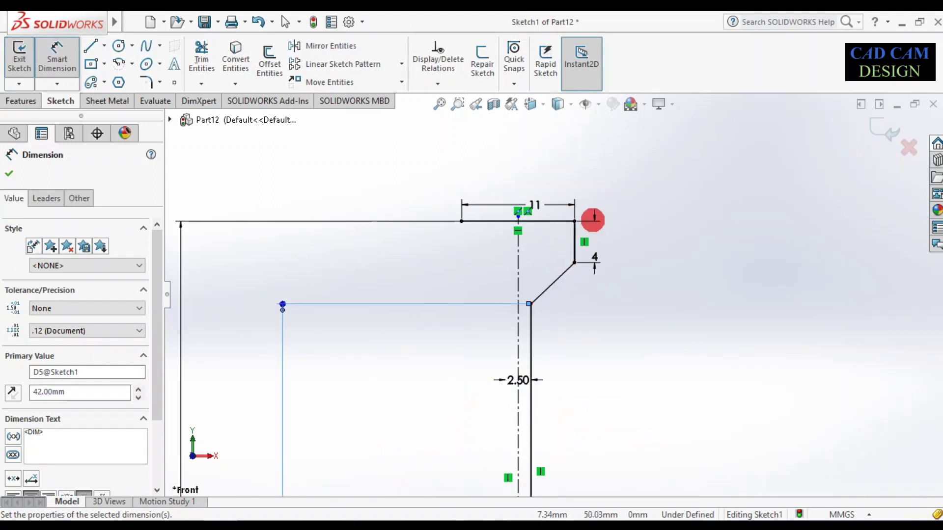
scroll(554, 293, up, 4)
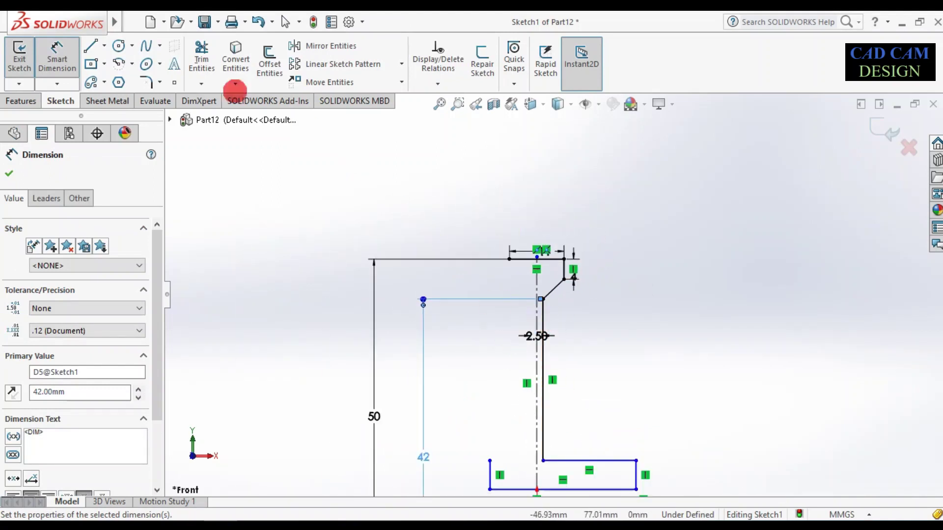
click(297, 45)
scroll(559, 279, down, 1)
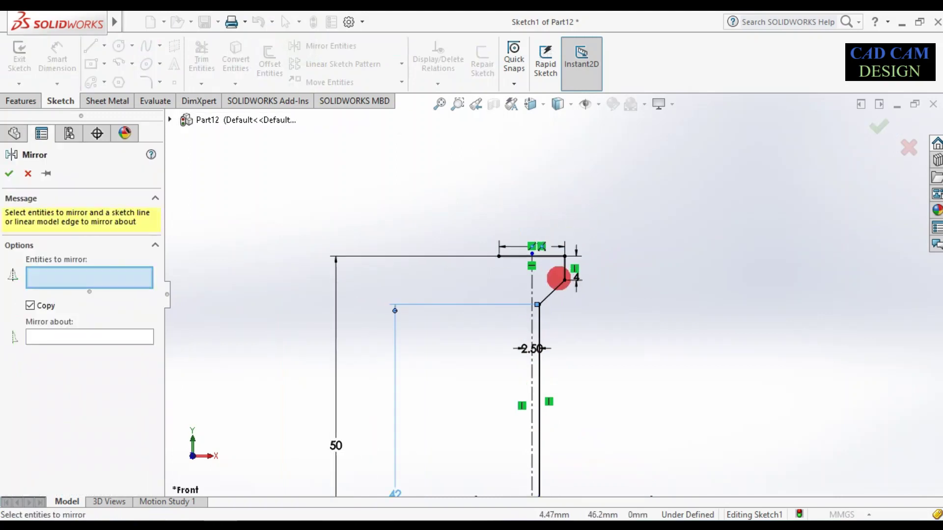
scroll(558, 279, down, 3)
click(567, 270)
click(553, 297)
click(525, 343)
click(130, 359)
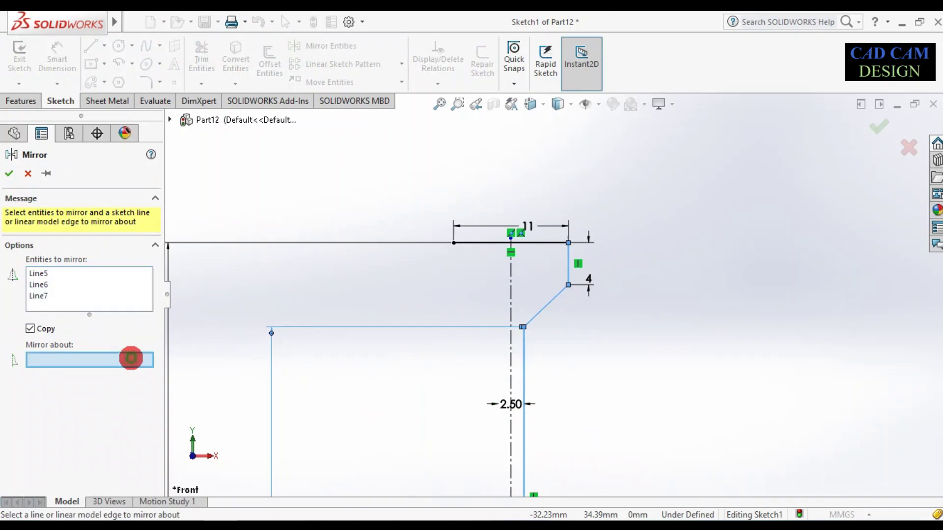
click(510, 278)
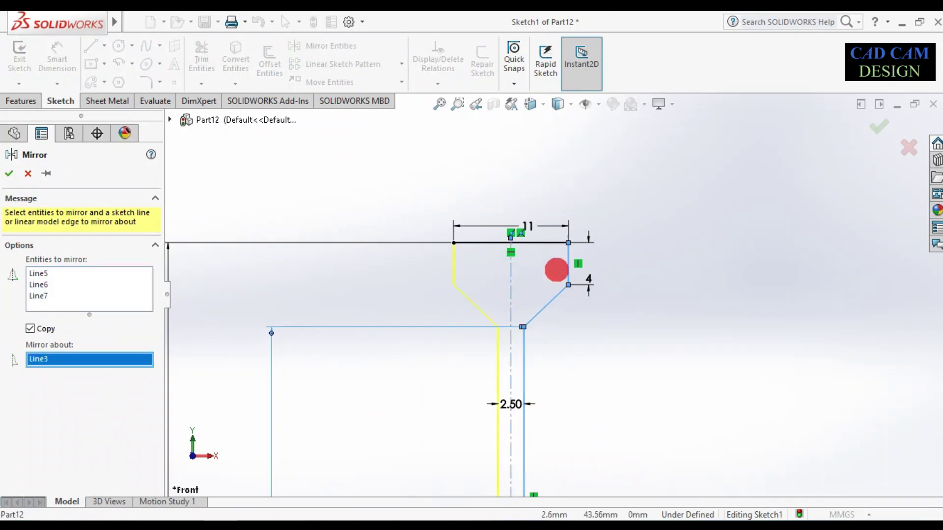
scroll(484, 330, up, 5)
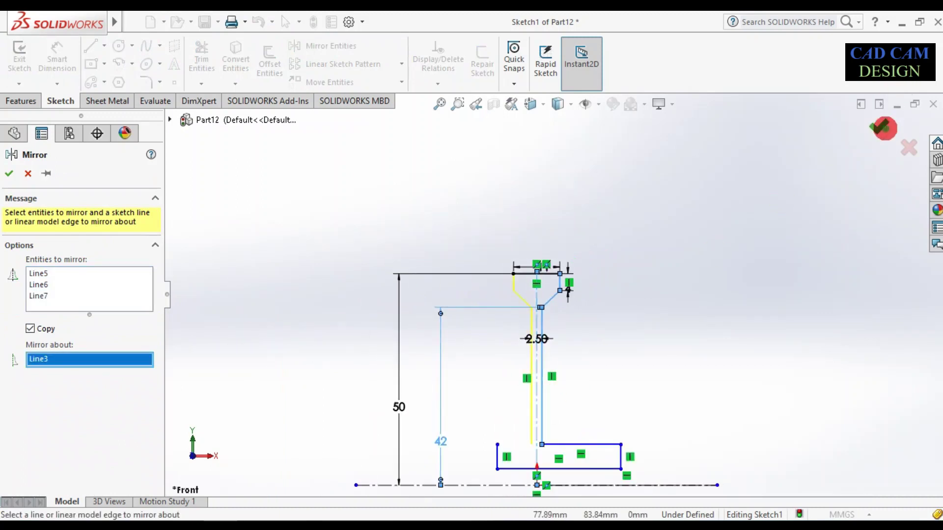
click(882, 128)
Step: Reposition the 2.5 mm web width dimension so its text sits outside the web on the left side
scroll(532, 358, down, 6)
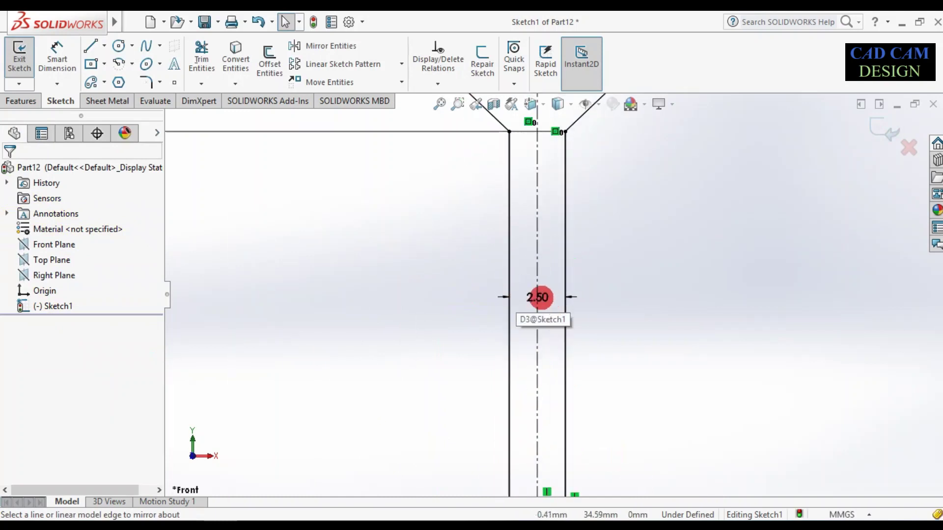
drag(542, 298, 447, 303)
click(696, 341)
Step: Draw a horizontal line from the base's open upper-left corner to the lower end of the mirrored web line
scroll(602, 374, up, 5)
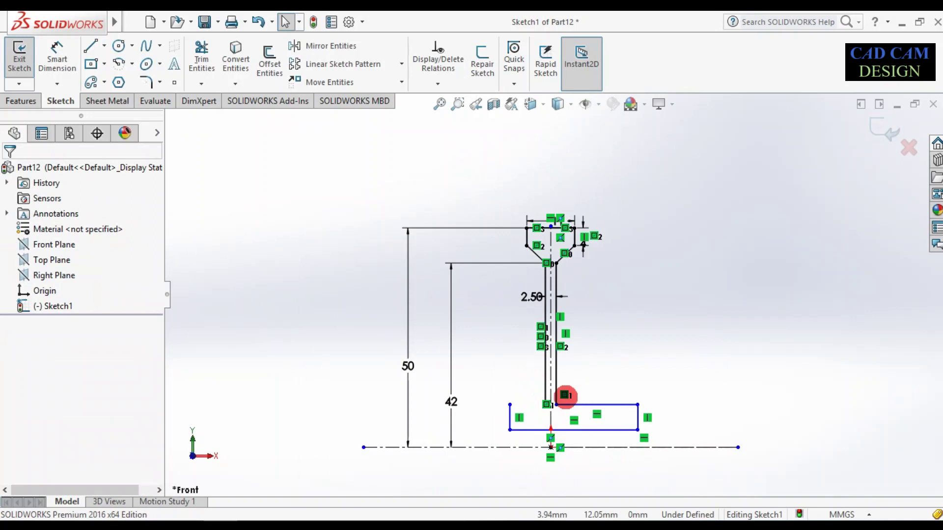
scroll(540, 373, down, 3)
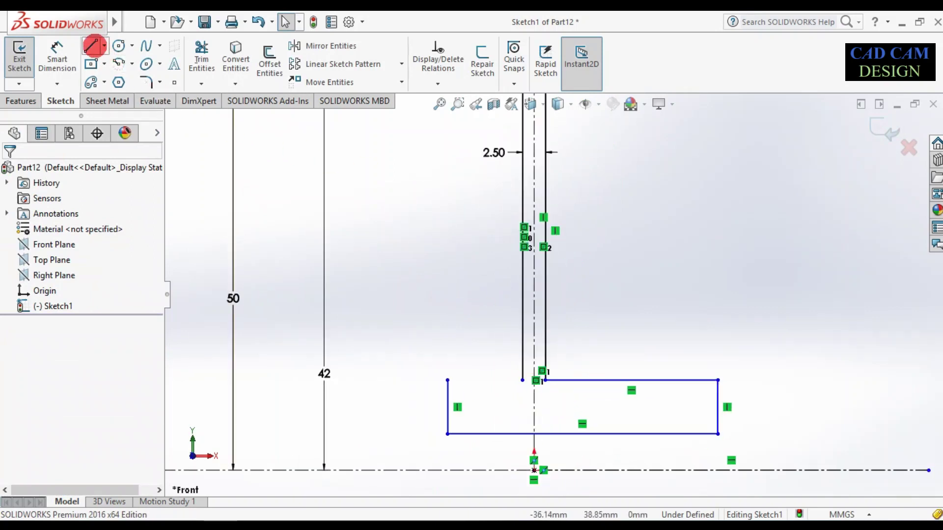
drag(447, 380, 522, 380)
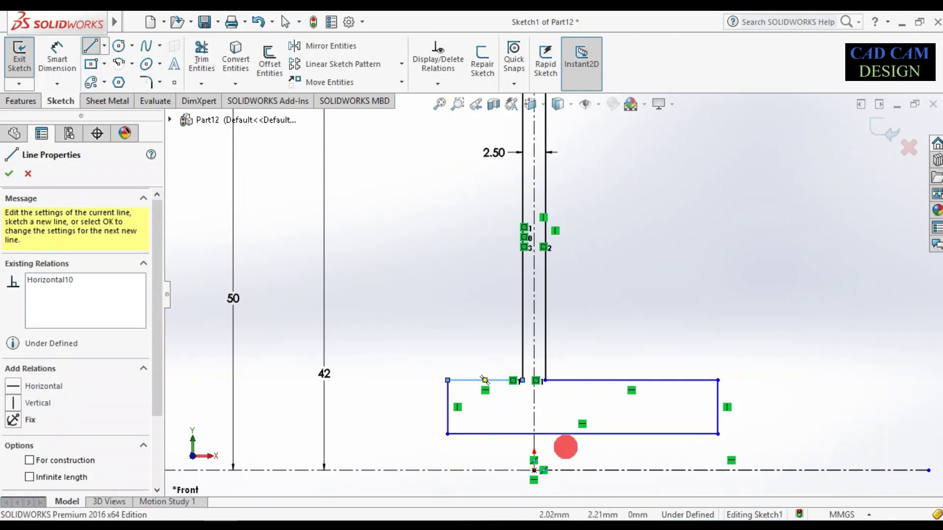
key(Escape)
key(Escape)
Step: Dimension the base's upper edge from the right web line to its right corner as 15 mm
scroll(640, 464, up, 2)
right_drag(644, 466, 623, 318)
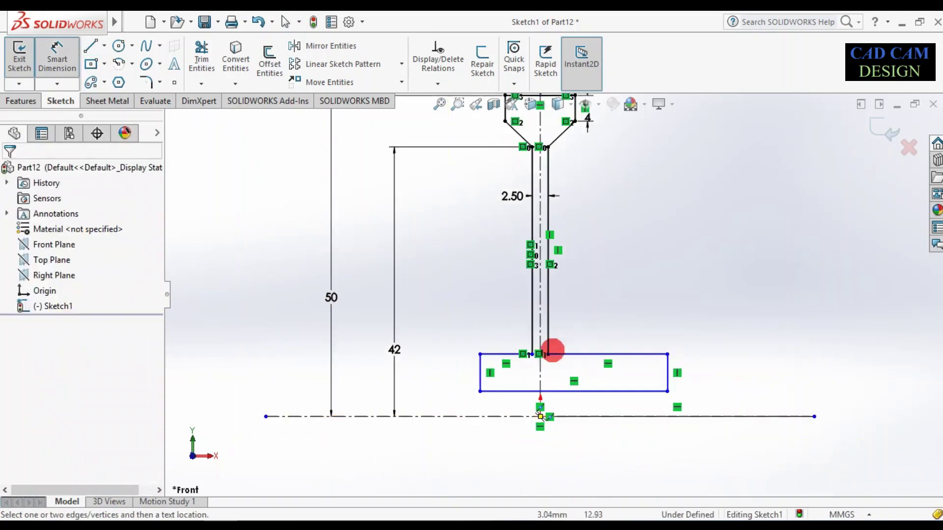
click(546, 354)
click(667, 354)
click(595, 319)
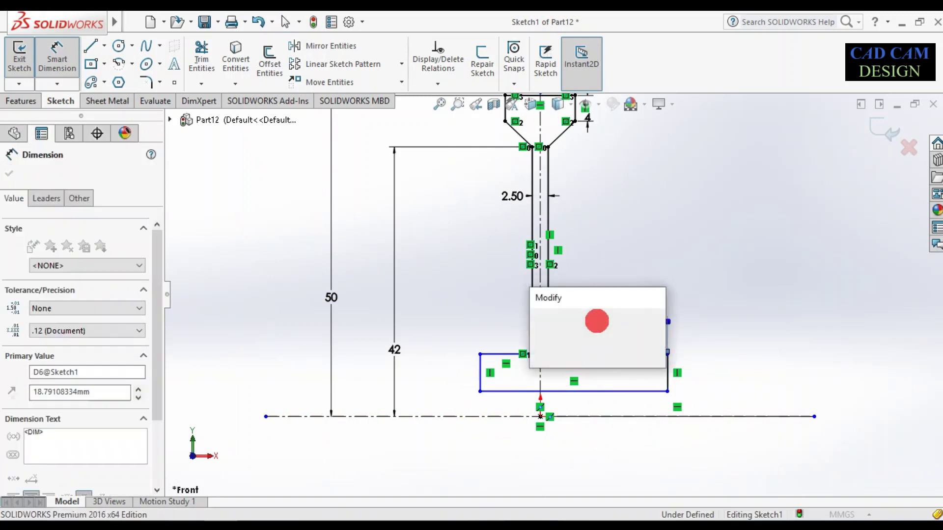
text(15)
key(Return)
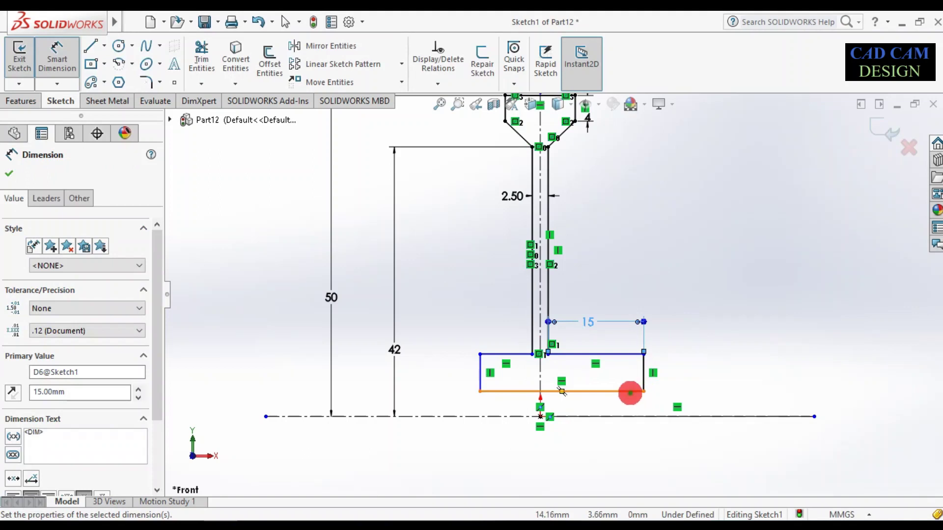
Step: Dimension the base's lower edge as 4 mm above the horizontal centerline
click(630, 393)
click(632, 417)
click(727, 396)
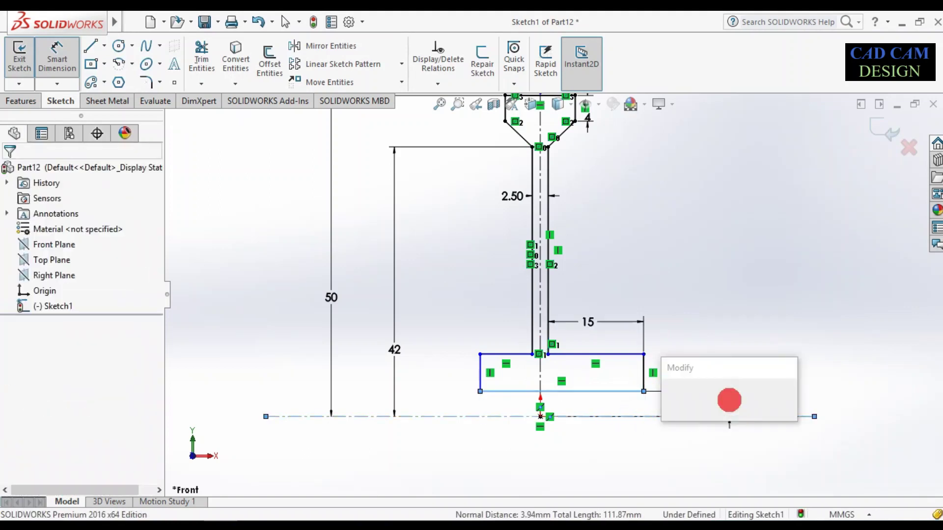
text(4)
key(Return)
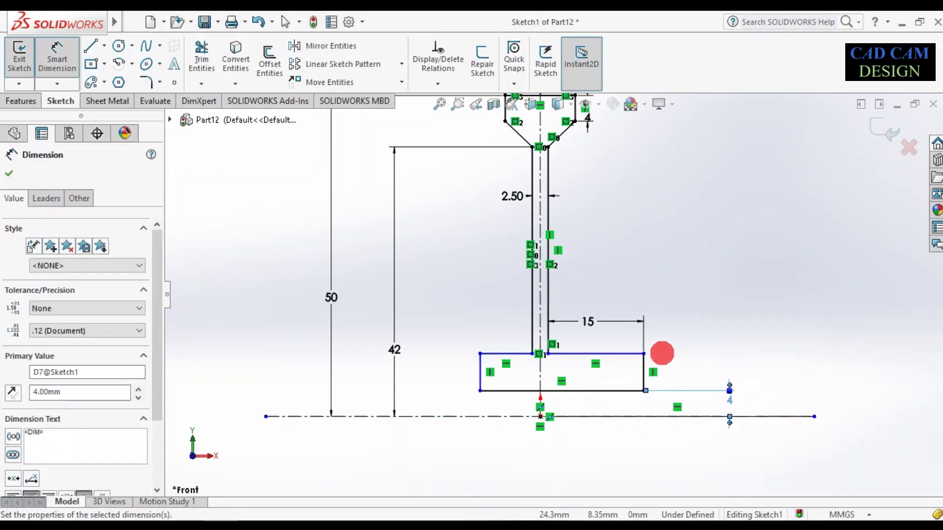
Step: Dimension the base's upper right edge as 8 mm above the horizontal centerline
click(596, 354)
click(644, 417)
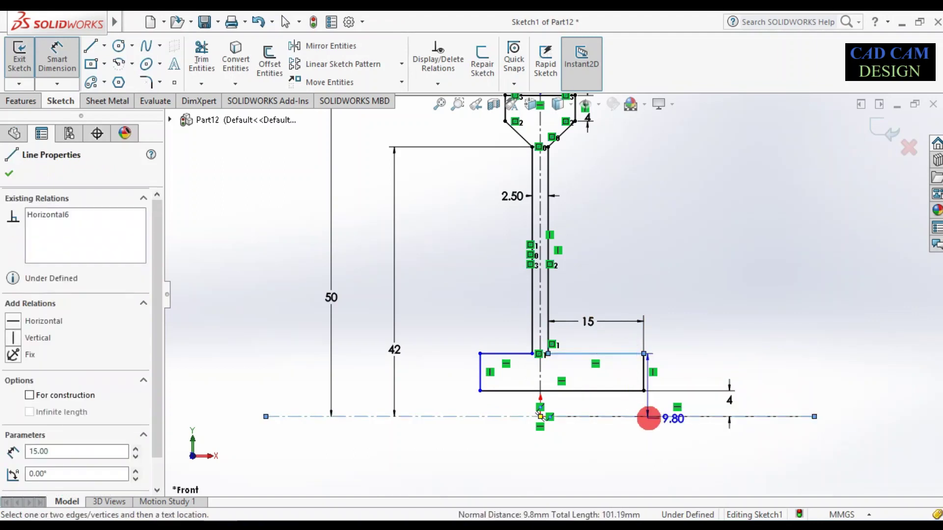
click(762, 390)
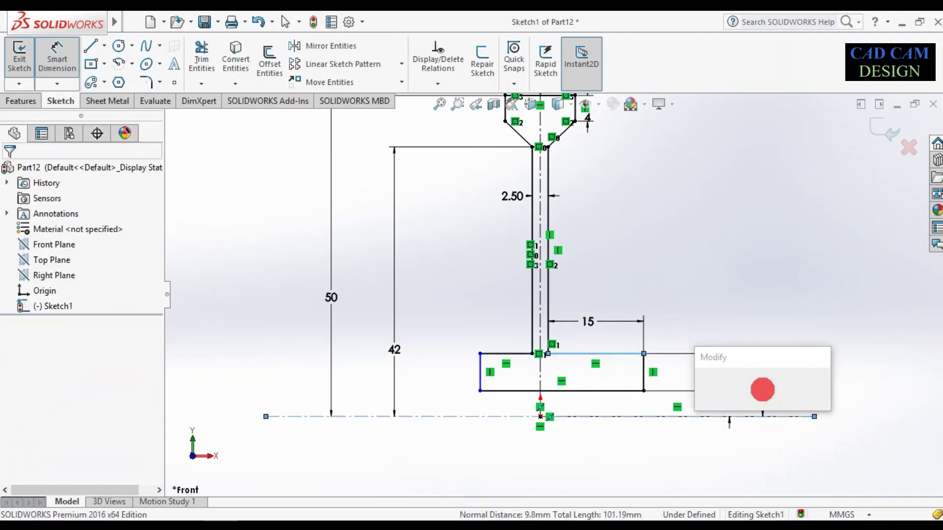
text(8.00mm)
key(Return)
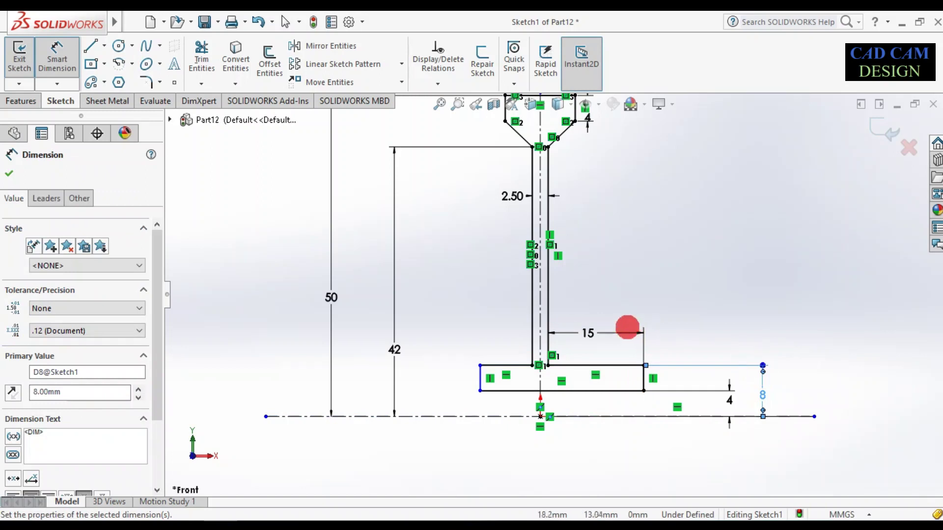
Step: Change the height dimension of the web's upper end above the horizontal centerline to 43 mm
scroll(695, 357, up, 3)
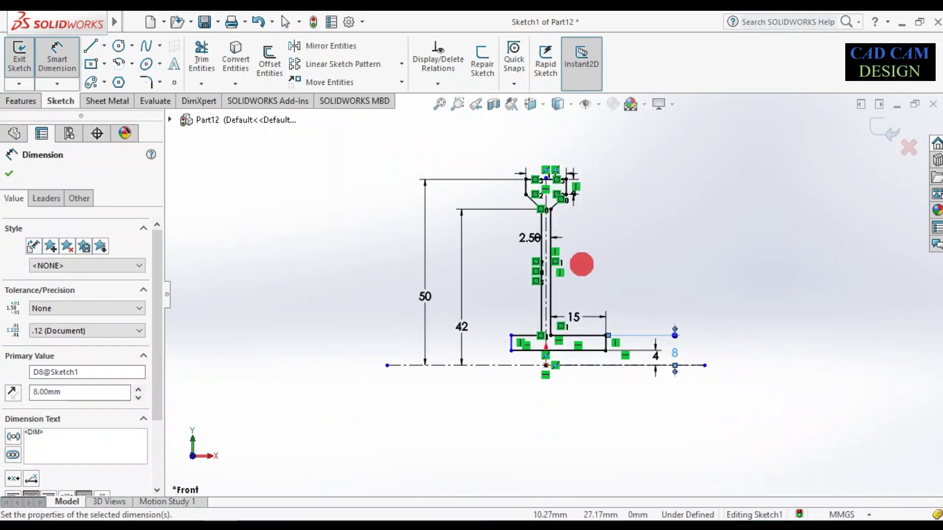
scroll(514, 133, down, 2)
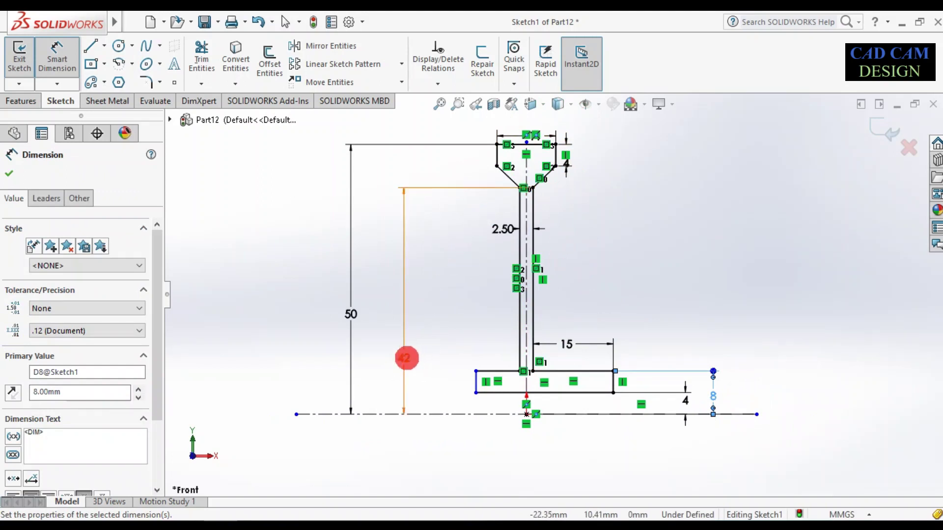
double_click(407, 358)
text(43)
key(Return)
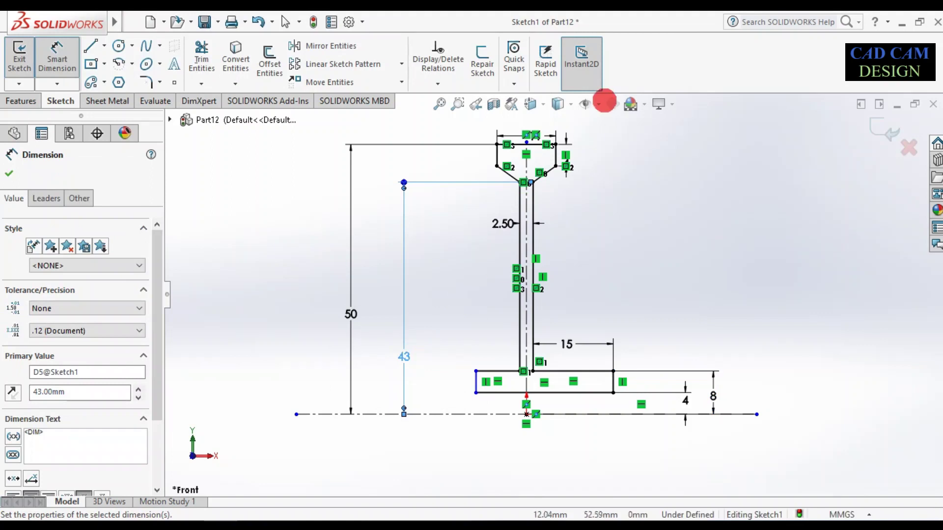
Step: Reposition the head's 4 mm dimension farther to the right and its 11 mm width dimension higher above the top line
scroll(561, 272, down, 4)
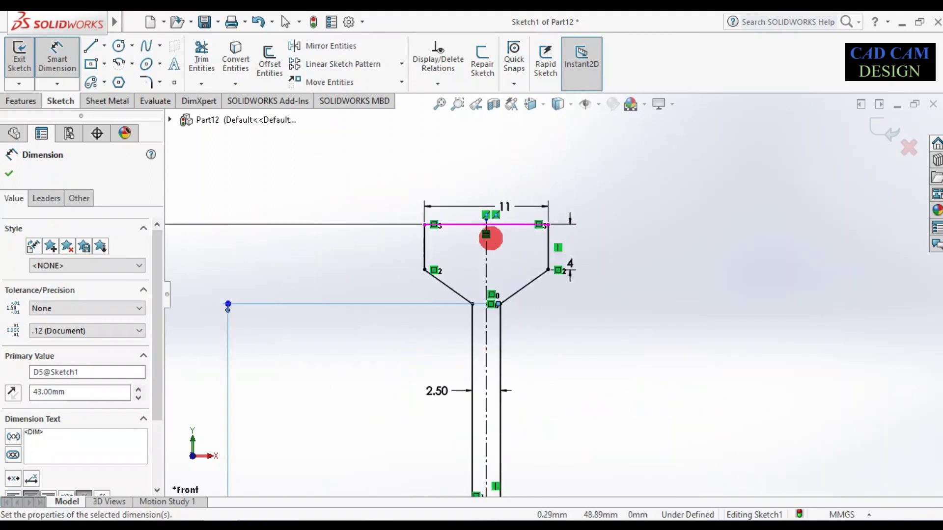
scroll(501, 238, up, 3)
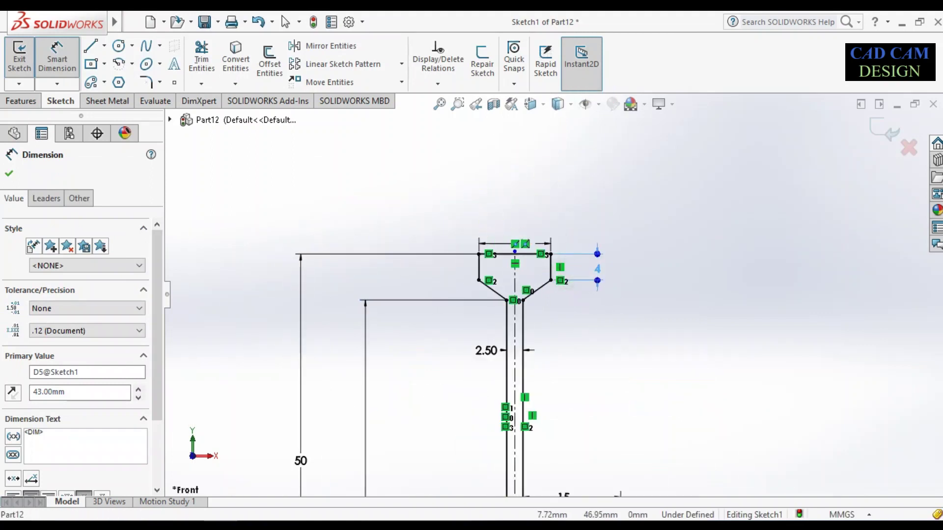
click(632, 311)
scroll(619, 312, up, 3)
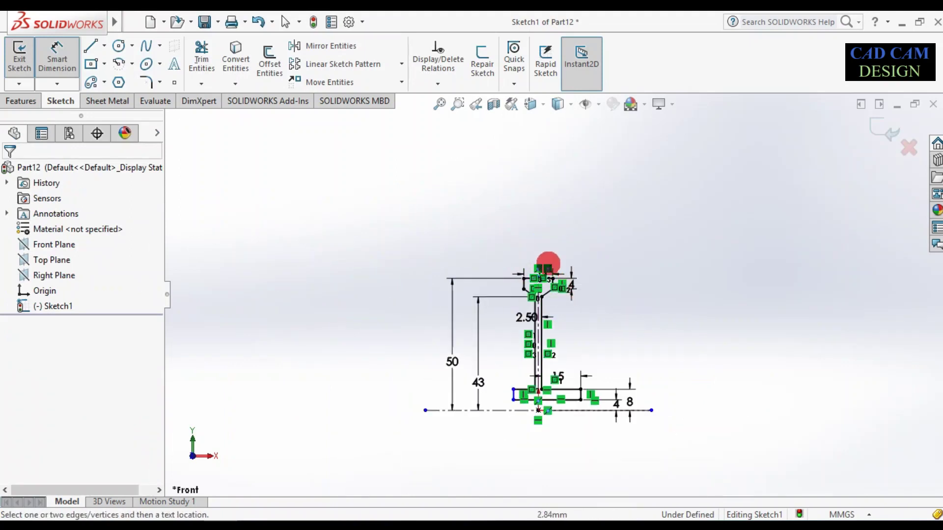
scroll(536, 275, down, 5)
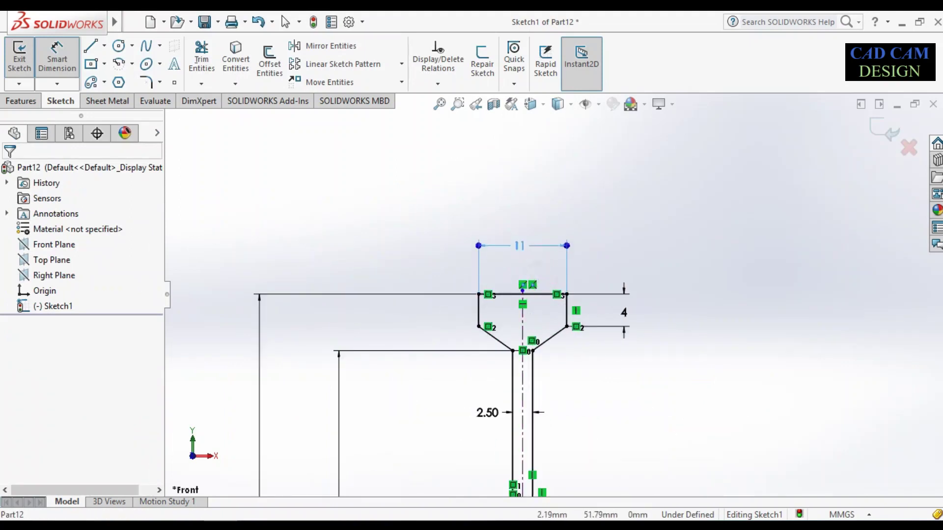
click(522, 243)
scroll(551, 285, up, 4)
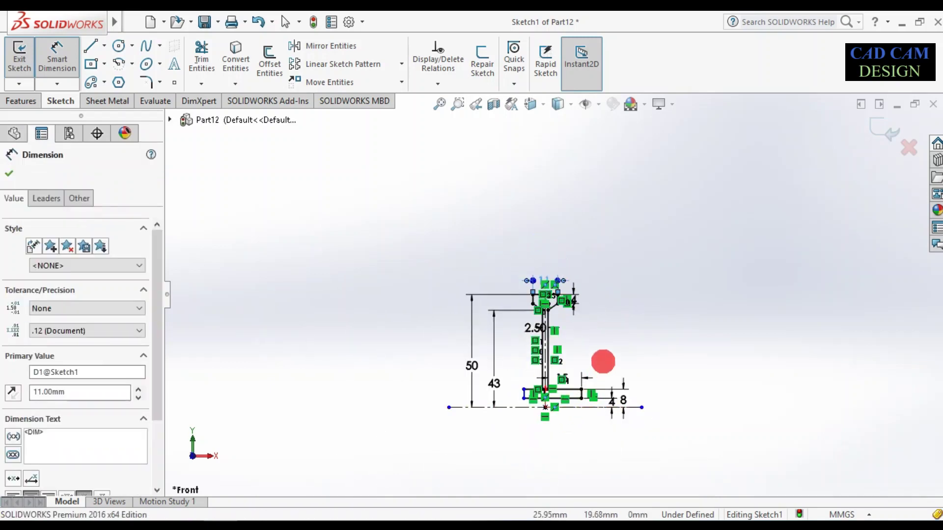
Step: Add a driven angle dimension between the left web line and the base's upper left edge
scroll(588, 370, down, 3)
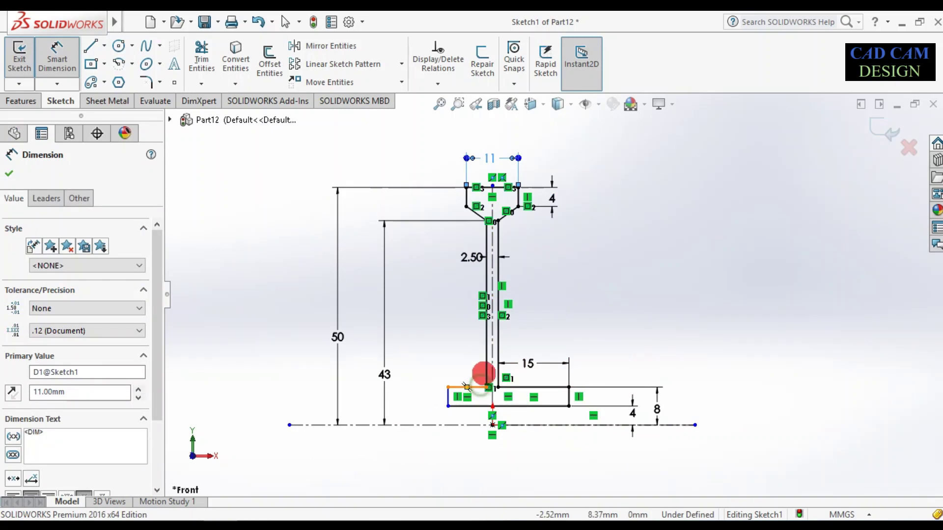
click(486, 378)
click(462, 387)
click(464, 370)
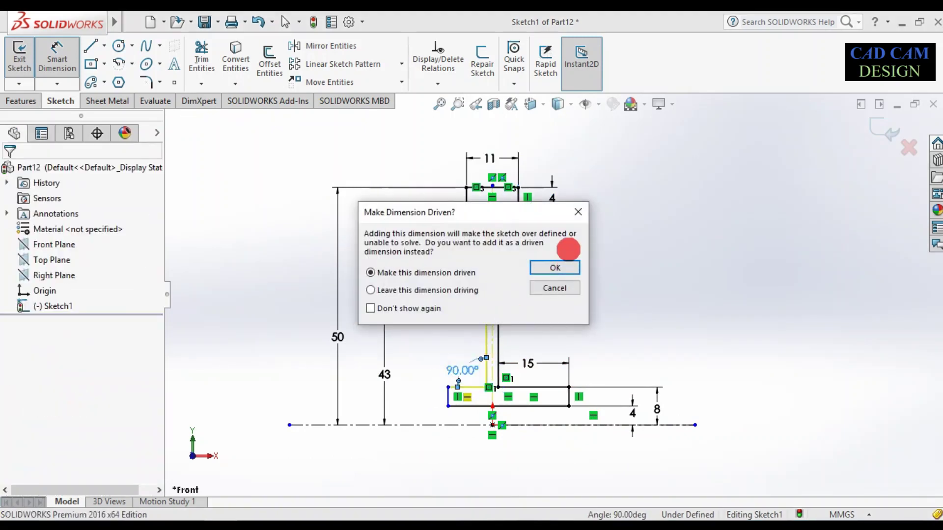
click(563, 266)
Step: Add a driven angle dimension between the right web line and the base's upper right edge
click(499, 371)
click(540, 386)
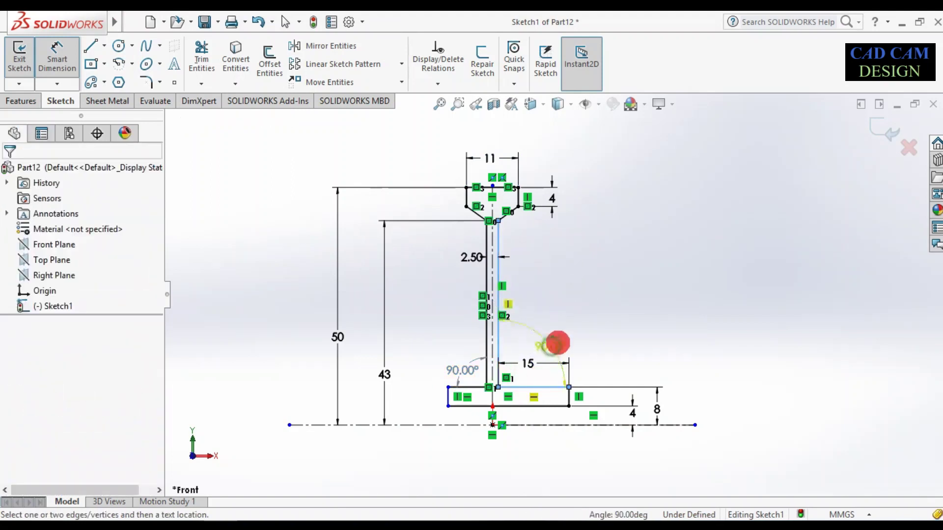
click(551, 346)
click(570, 268)
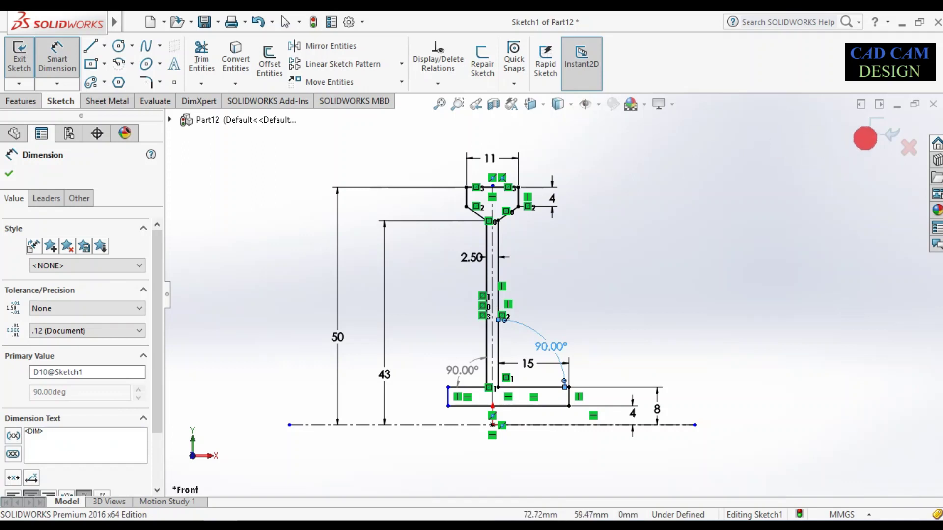
Step: Add a driven angle dimension between the head's right sloped line and its right vertical side
scroll(496, 201, down, 4)
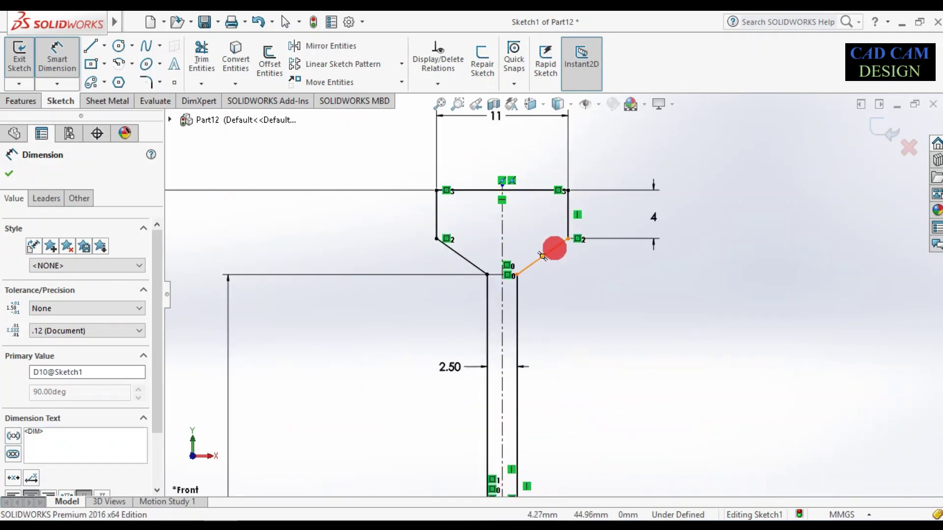
click(542, 256)
click(567, 214)
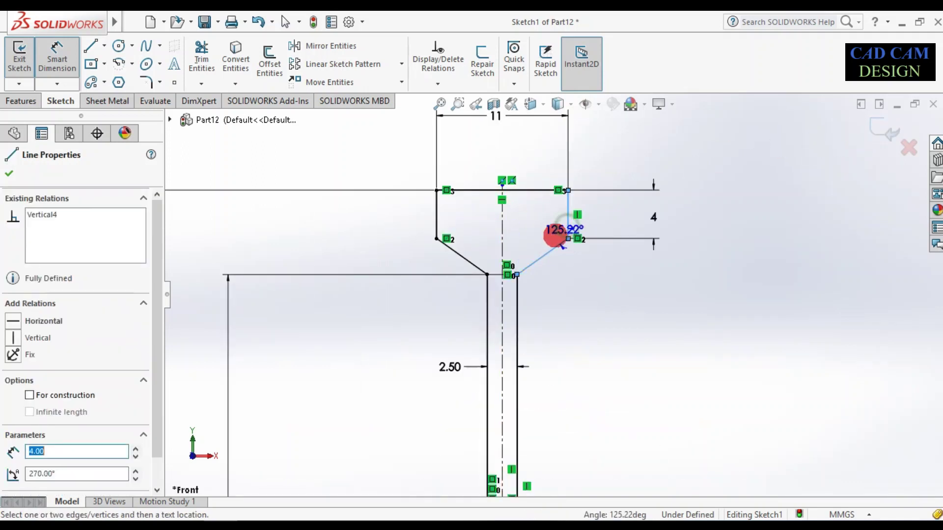
click(526, 227)
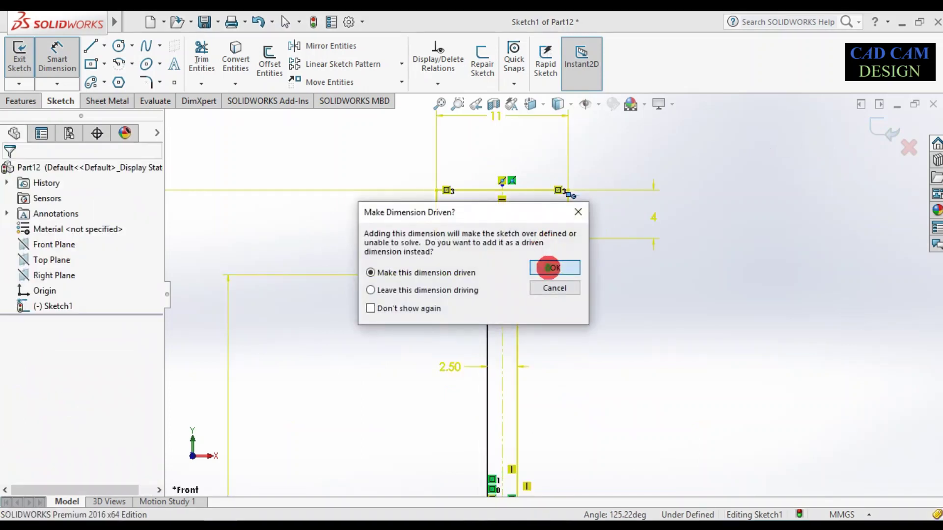
click(550, 267)
scroll(562, 275, up, 1)
scroll(563, 268, up, 5)
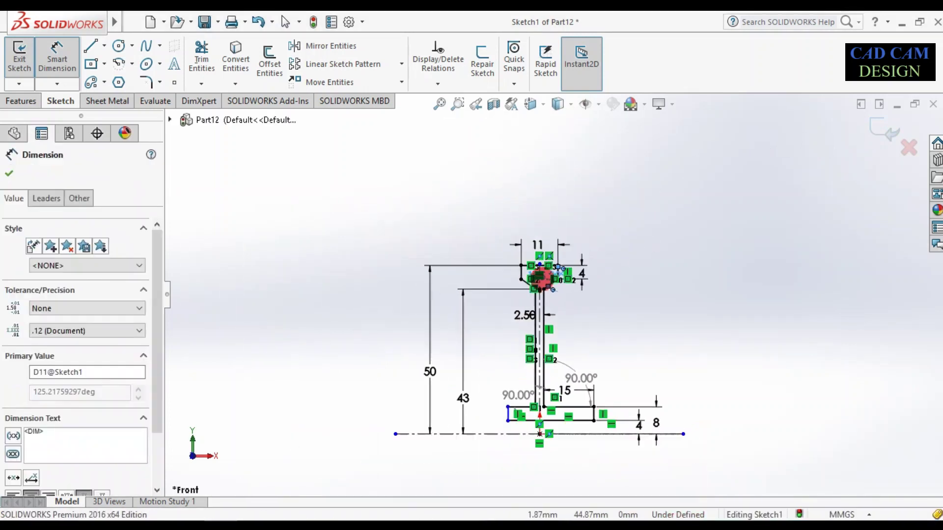
click(678, 327)
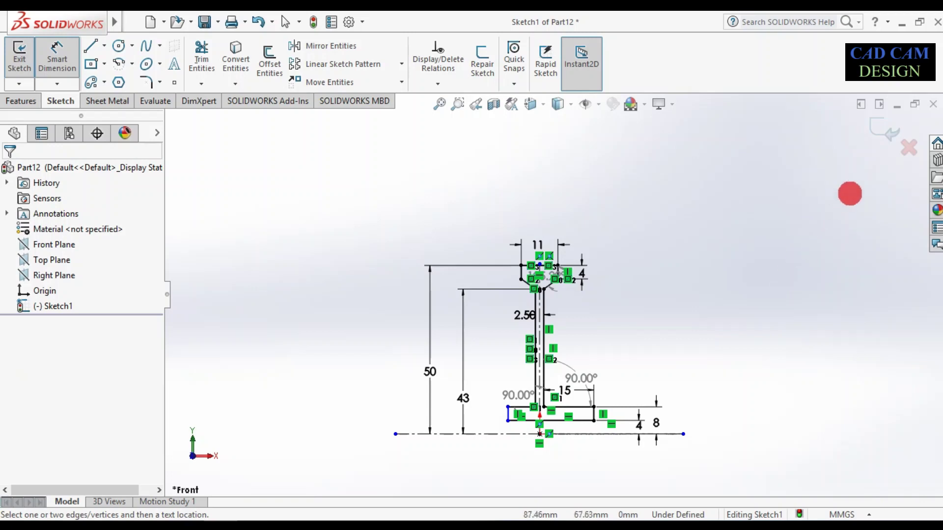
Step: Dimension the base's overall width as 25 mm between its two lower corners and exit the sketch
scroll(559, 436, down, 4)
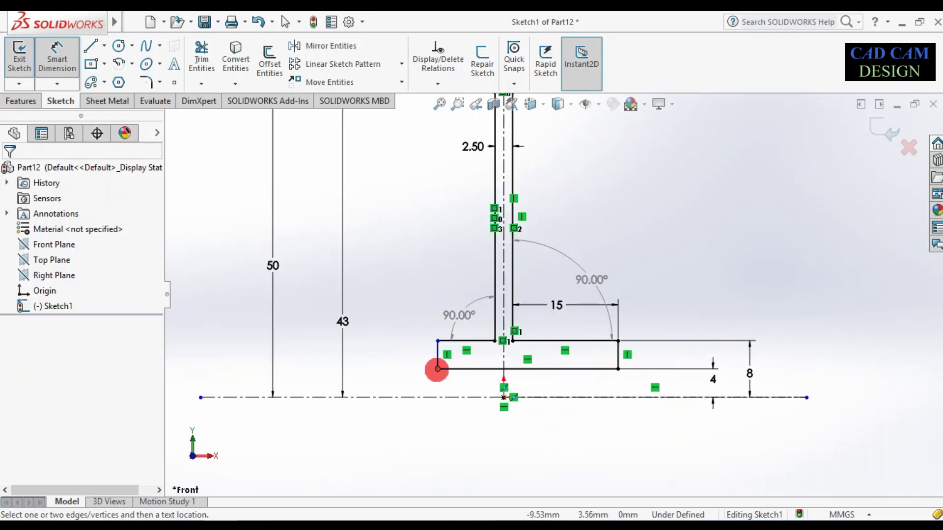
click(438, 368)
click(617, 370)
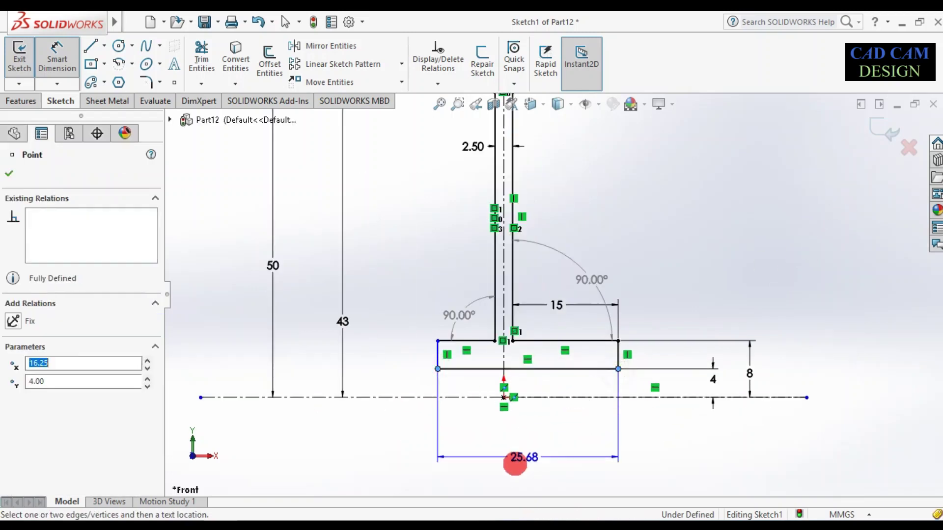
click(515, 461)
text(25)
key(Return)
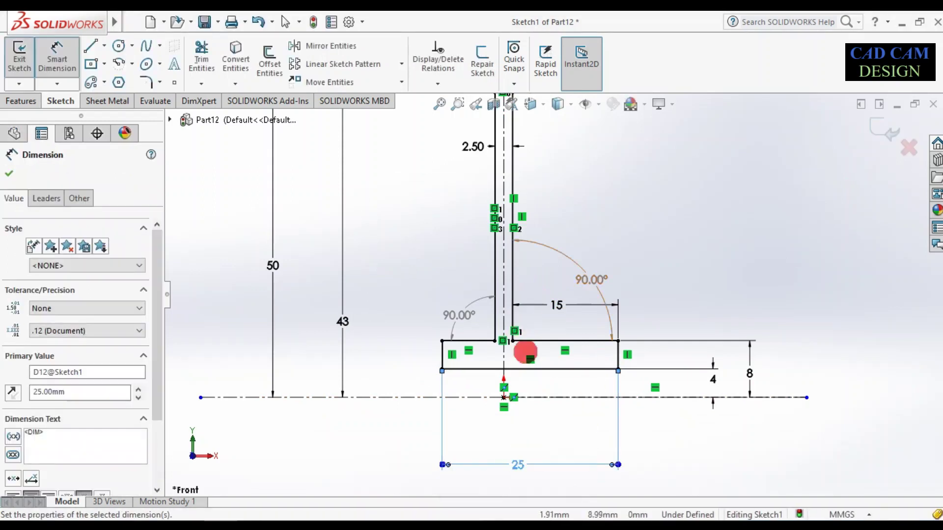
click(879, 133)
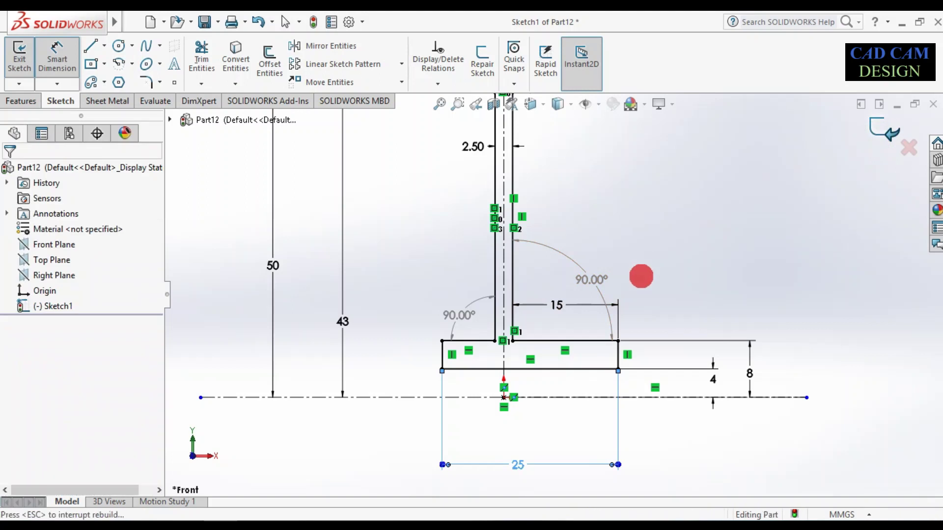
Step: Revolve the profile 360 degrees about the horizontal centerline to create the solid wheel
scroll(555, 295, up, 4)
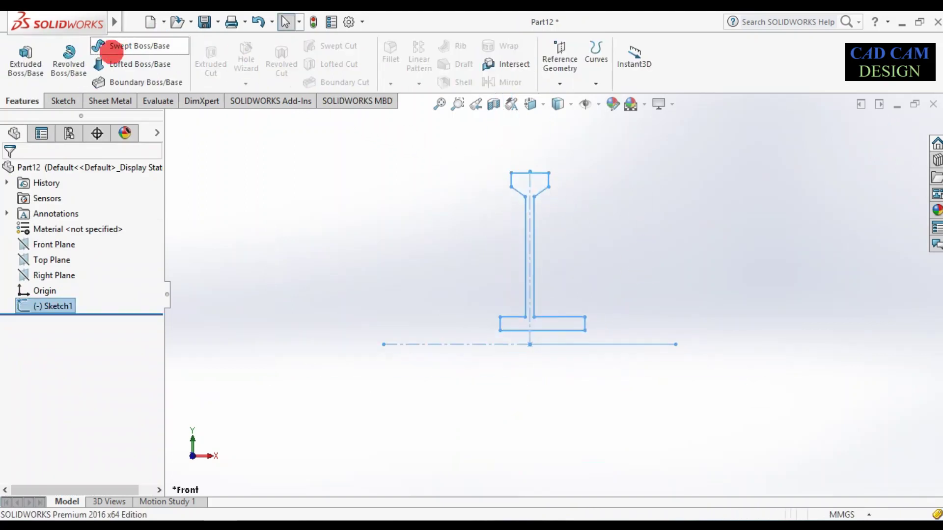
click(68, 61)
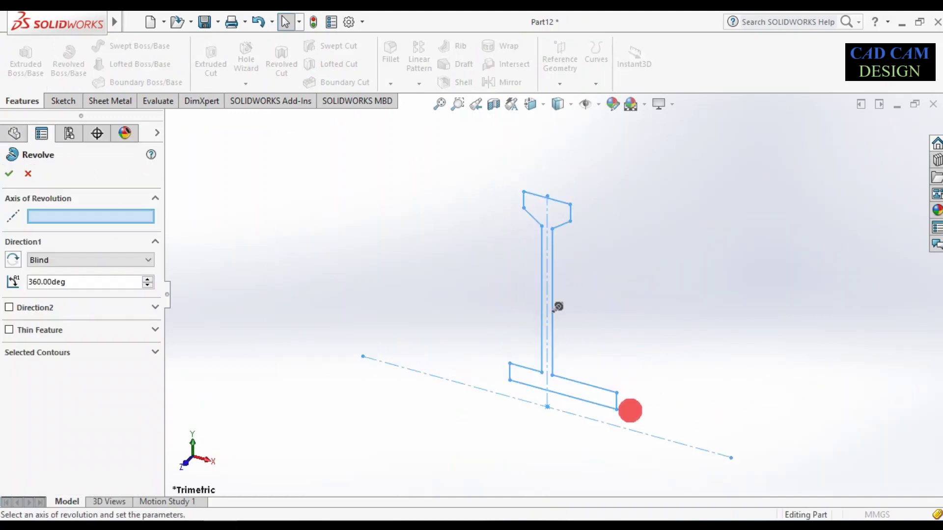
click(654, 437)
mouse_move(646, 421)
middle_down()
mouse_move(596, 348)
mouse_move(631, 321)
mouse_move(600, 317)
mouse_move(609, 258)
middle_up()
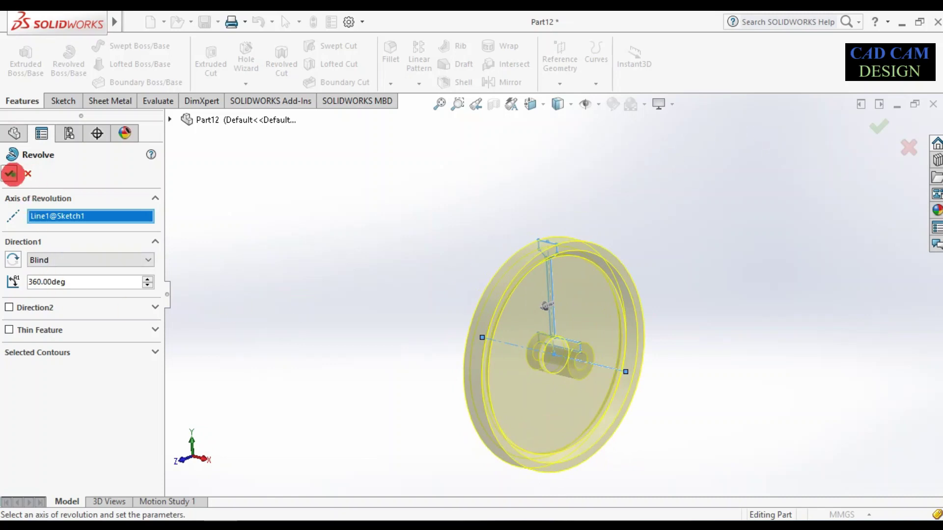
click(10, 173)
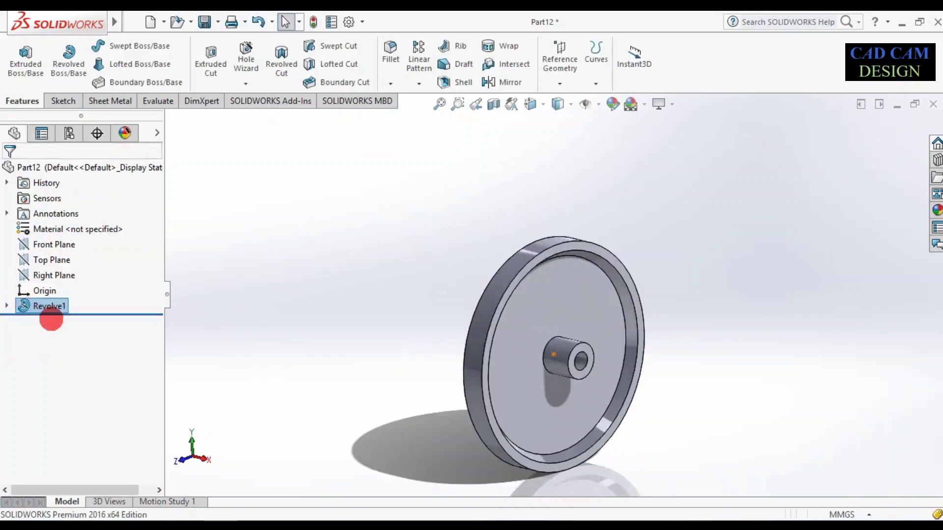
middle_drag(291, 306, 341, 298)
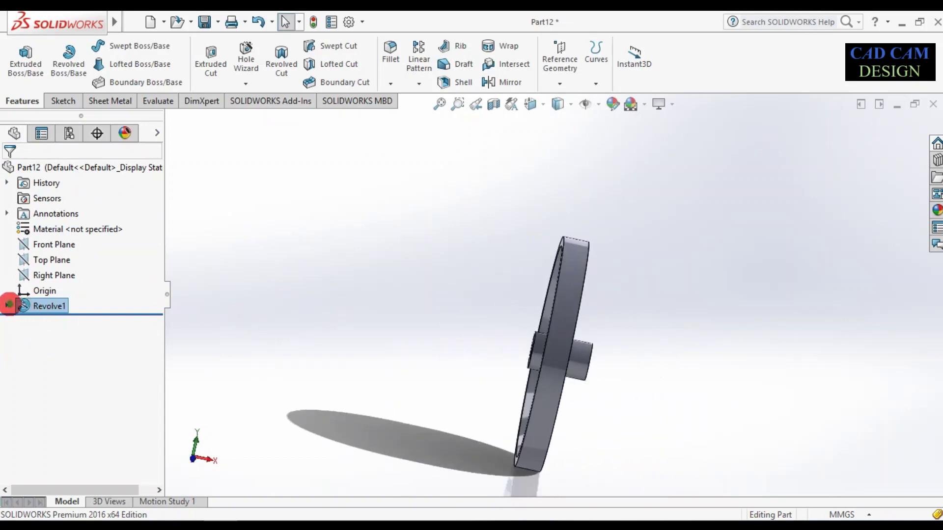
Step: Reopen Sketch1 under the revolve feature for editing and view it normal to the sketch plane
click(7, 305)
right_click(52, 321)
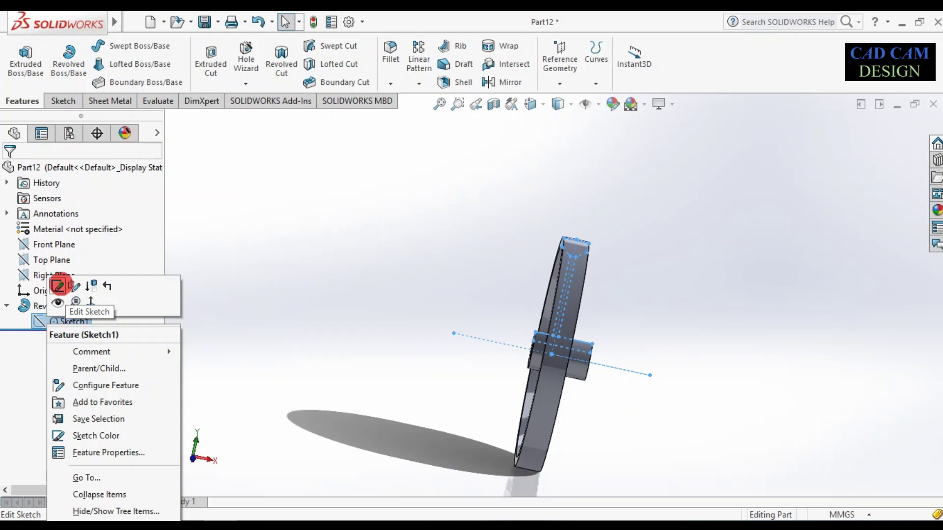
click(58, 285)
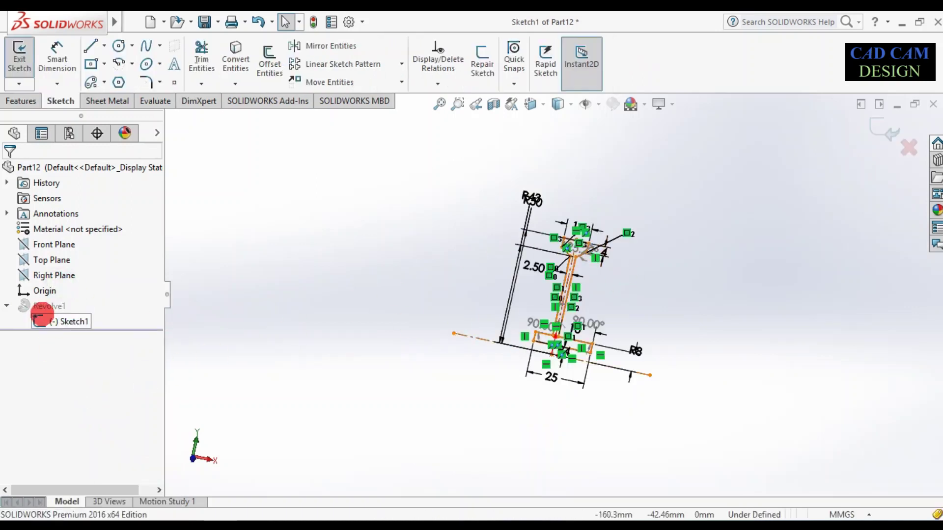
key(space)
click(576, 275)
scroll(560, 201, down, 5)
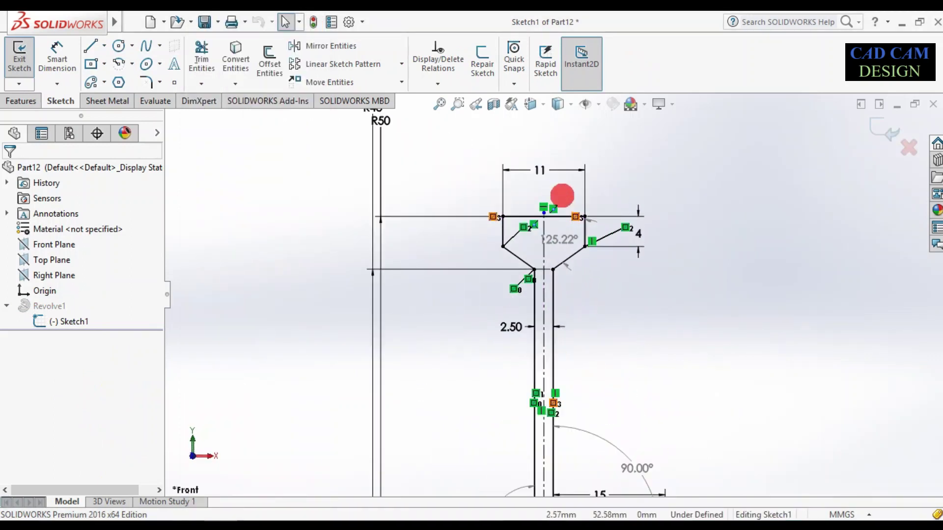
Step: Sketch a center rectangle on the midpoint of the head's top line and dimension its lower edge 2 mm below that line
click(91, 63)
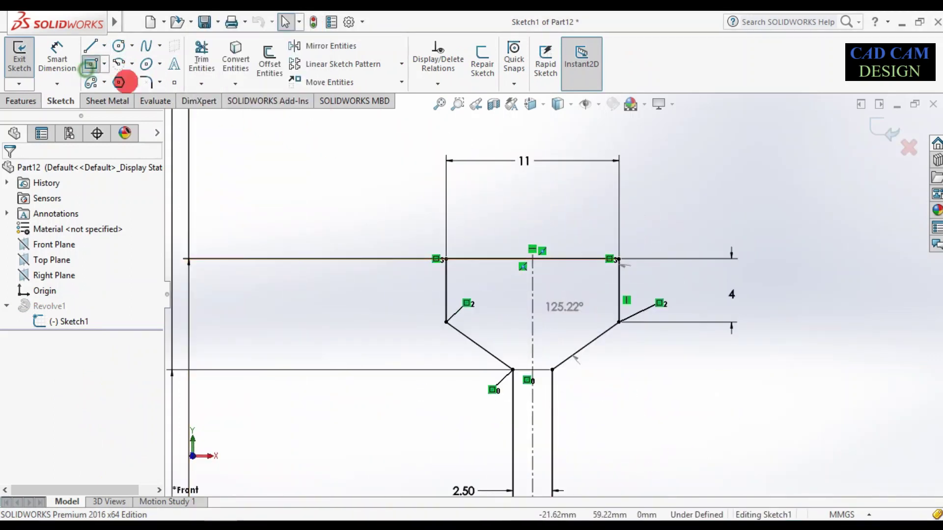
drag(534, 252, 553, 298)
right_drag(656, 413, 612, 225)
scroll(565, 261, up, 3)
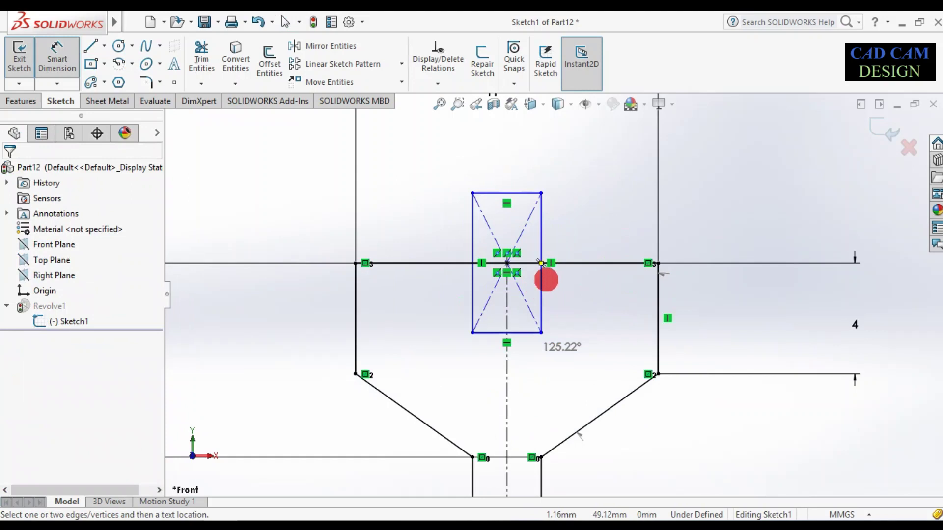
click(572, 262)
click(530, 332)
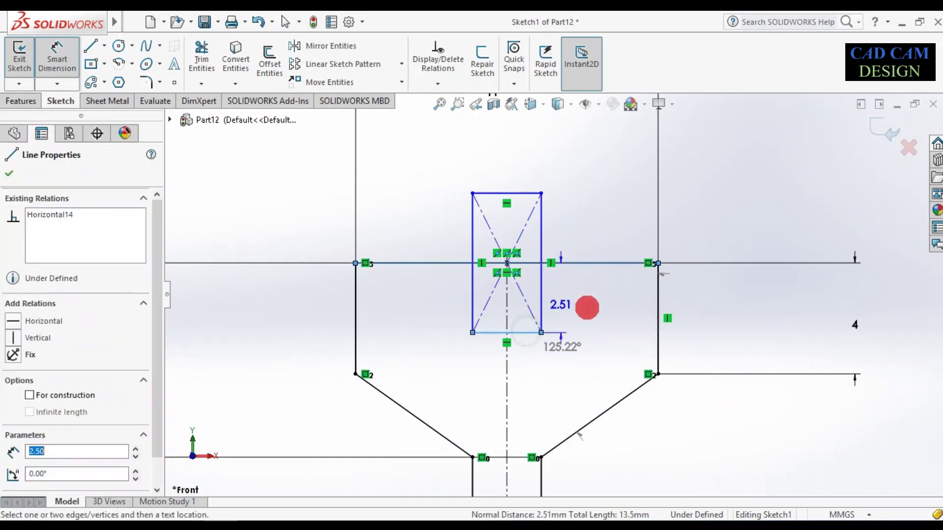
click(592, 308)
text(2)
key(Return)
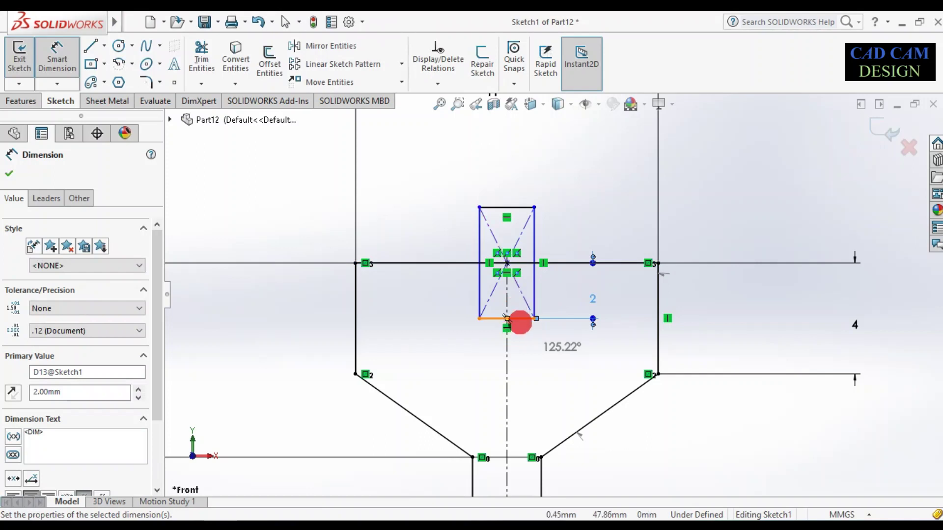
Step: Dimension the rectangle's lower edge with a width of 2 mm
click(507, 332)
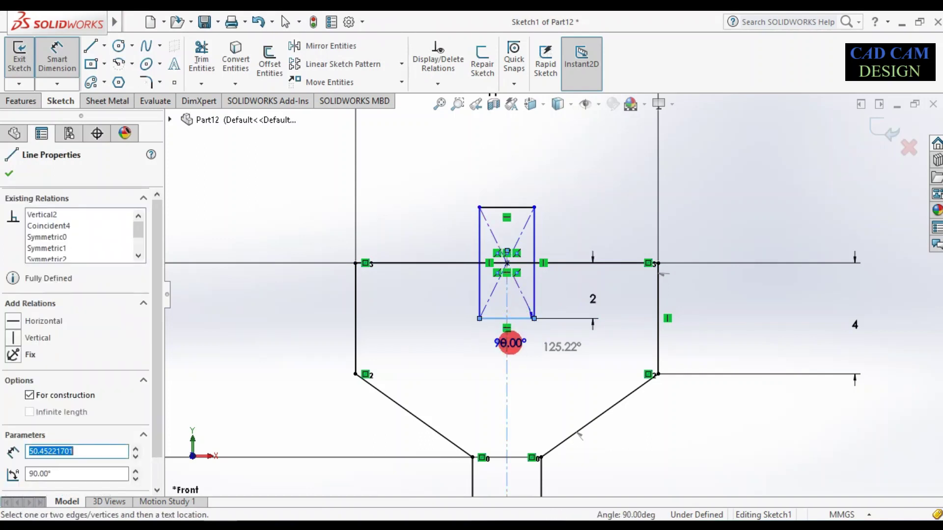
click(531, 348)
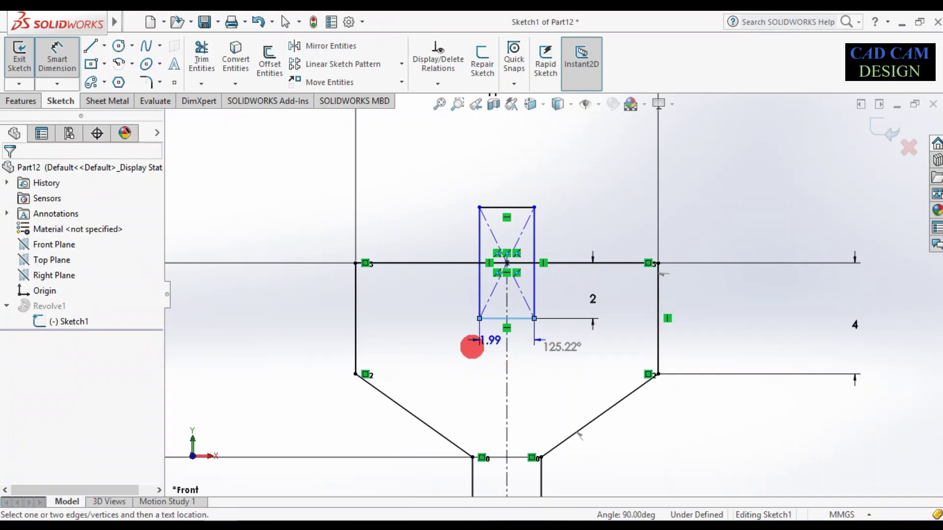
click(456, 349)
text(2.00mm)
key(Return)
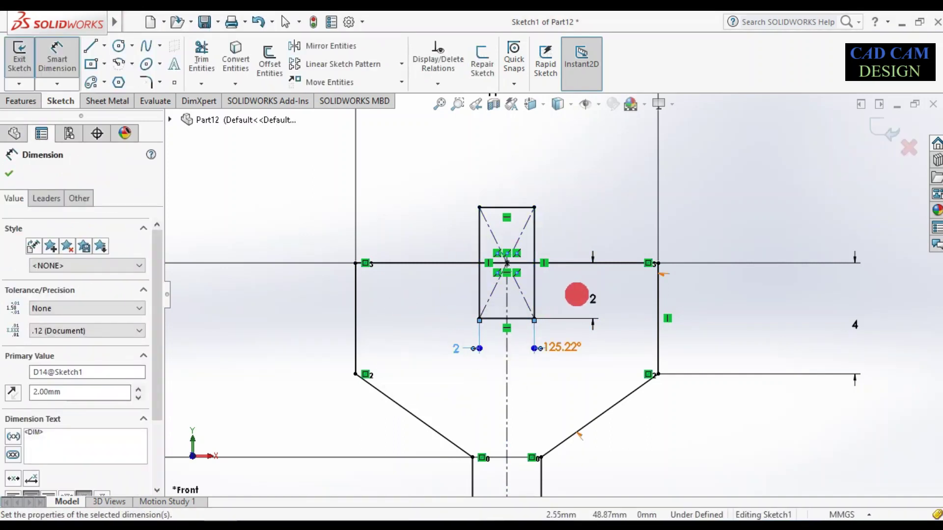
Step: Power-trim the rectangle's upper half, its diagonals and the top line inside it to leave an open groove in the head
click(212, 52)
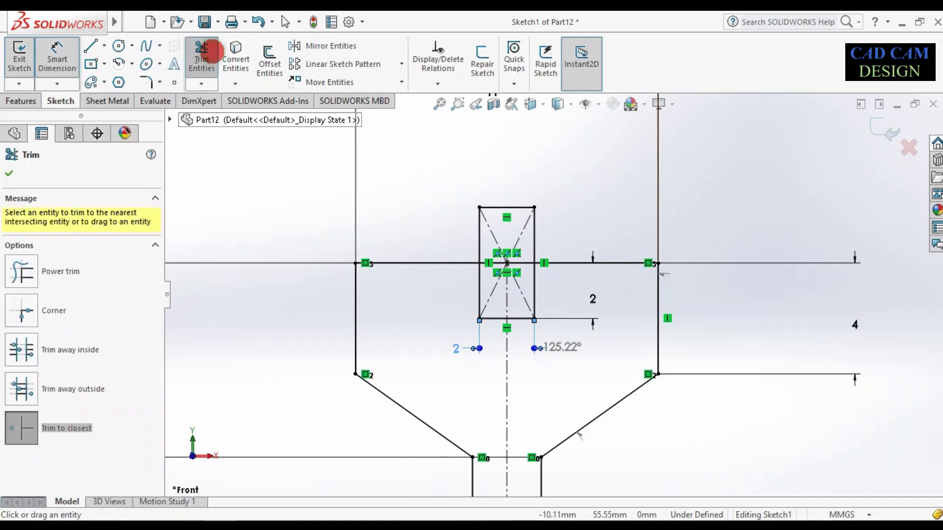
click(31, 430)
click(24, 271)
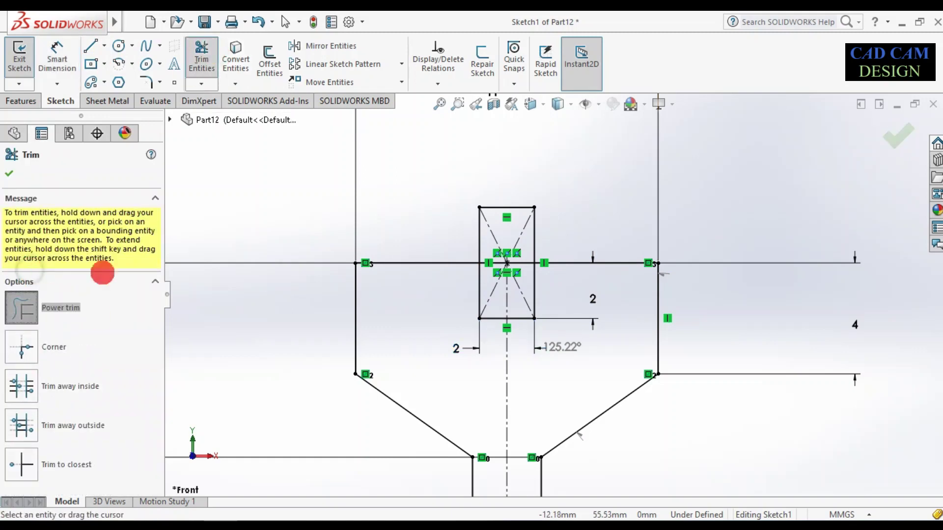
mouse_move(440, 231)
mouse_down()
mouse_move(472, 234)
mouse_move(497, 267)
mouse_move(516, 265)
mouse_up()
drag(539, 232, 506, 203)
mouse_move(485, 237)
mouse_down()
mouse_move(476, 265)
mouse_move(516, 266)
mouse_up()
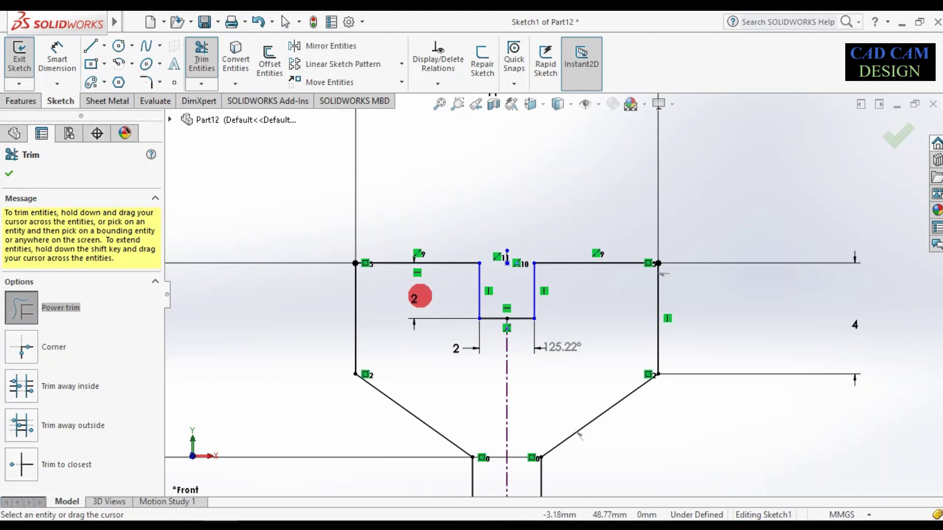
key(Escape)
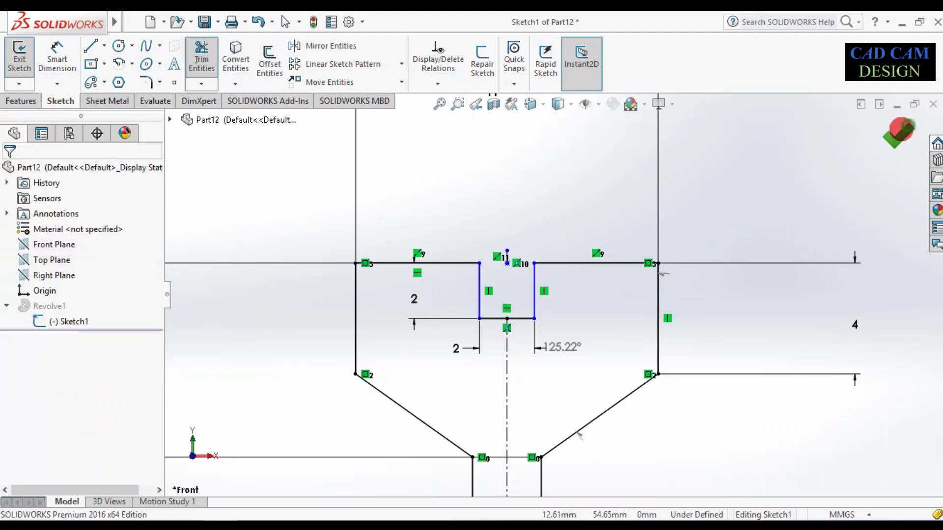
Step: Change the groove's depth dimension to 2.5 mm and exit the sketch to rebuild the revolved wheel
double_click(414, 299)
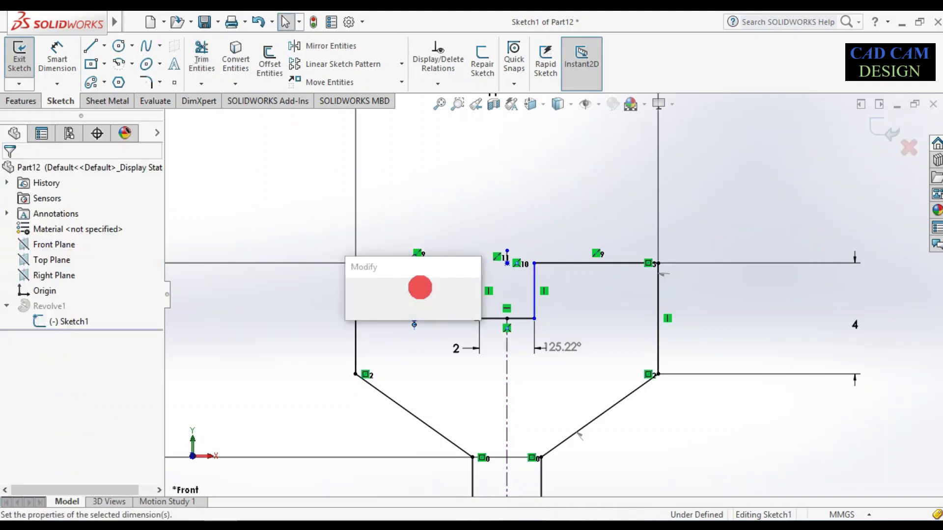
key(Return)
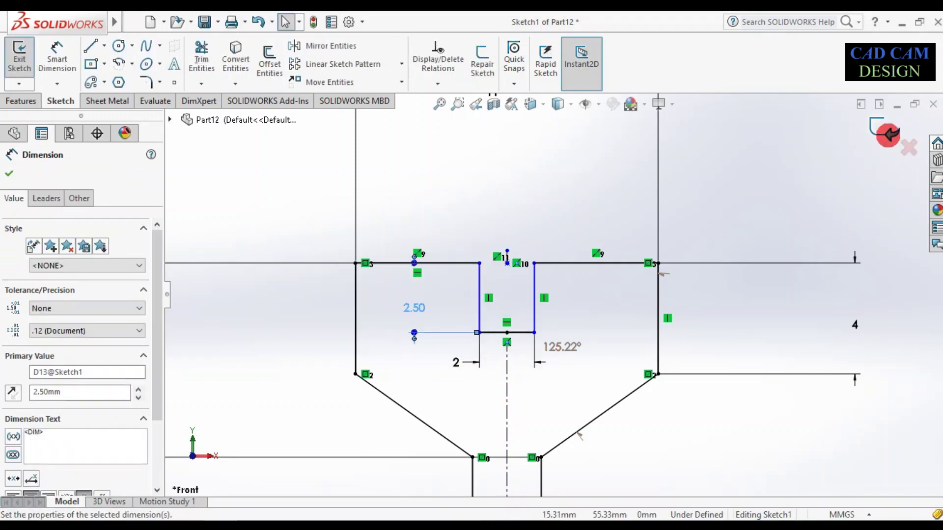
click(888, 134)
middle_drag(709, 289, 653, 287)
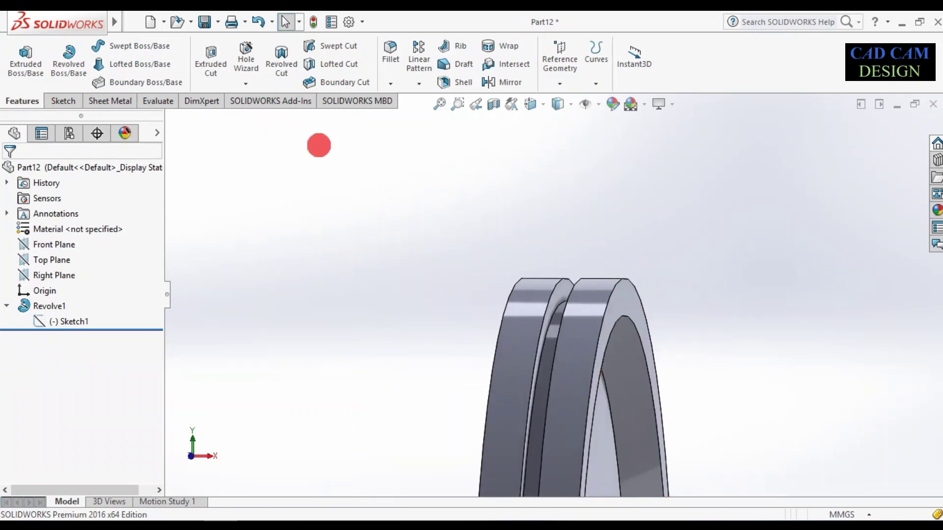
Step: Raise the document's shaded and draft image quality to a deviation of about 0.0485 mm and accept the properties
click(362, 22)
click(350, 38)
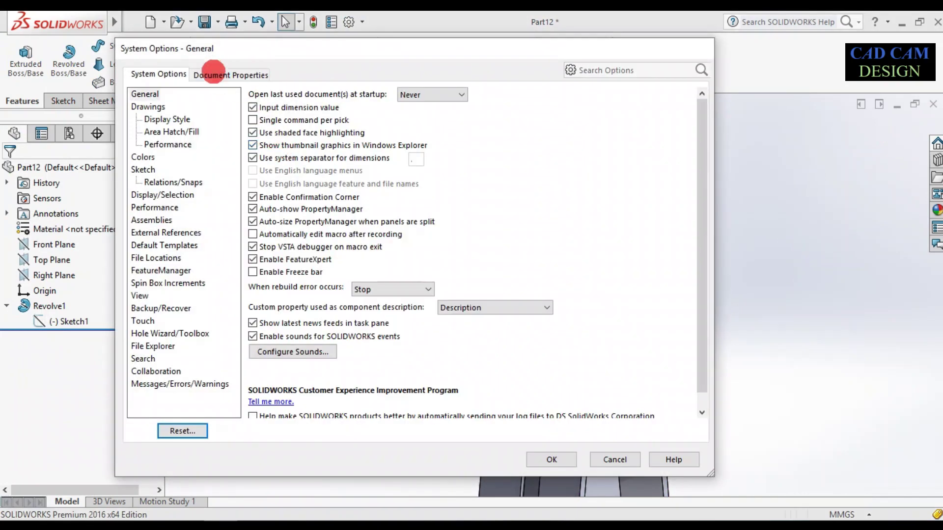
click(214, 73)
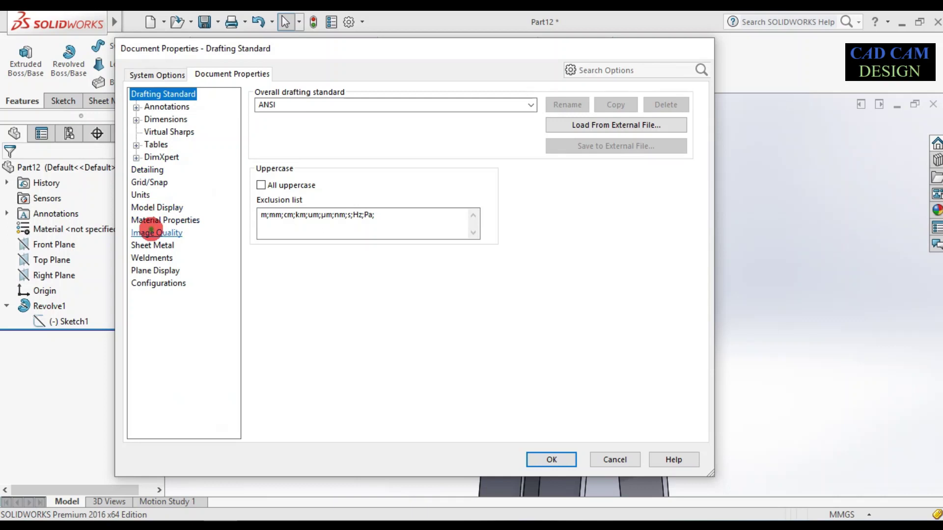
click(151, 232)
click(456, 115)
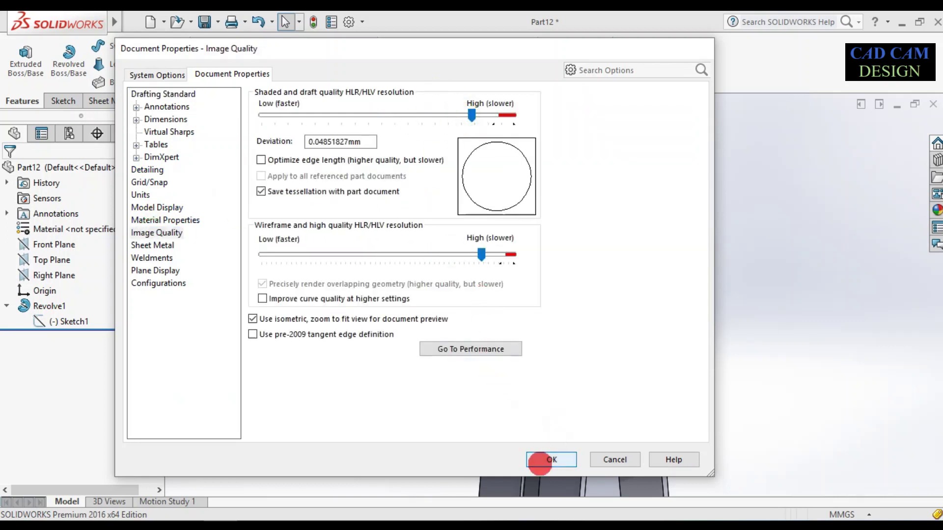
click(543, 460)
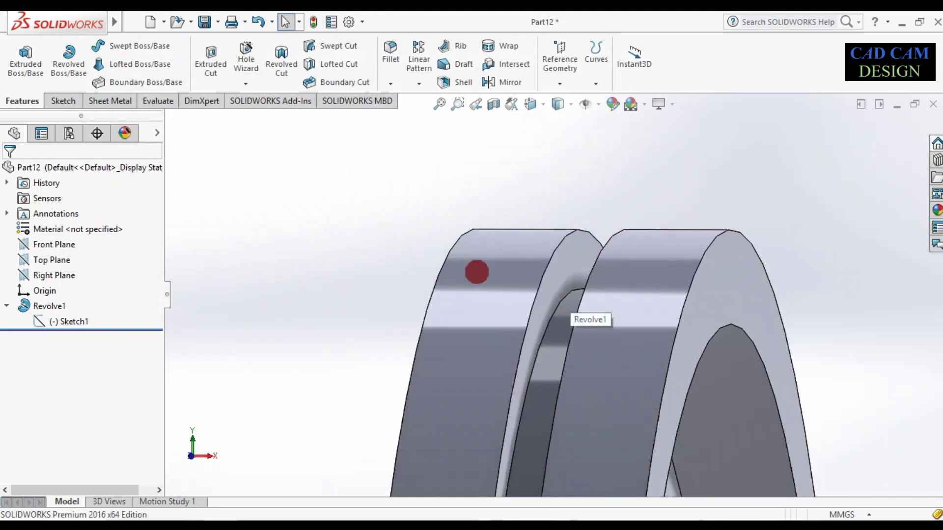
Step: Start an angle-distance chamfer on the two outer edges of the rim groove with a 2 mm distance at 45°
click(390, 83)
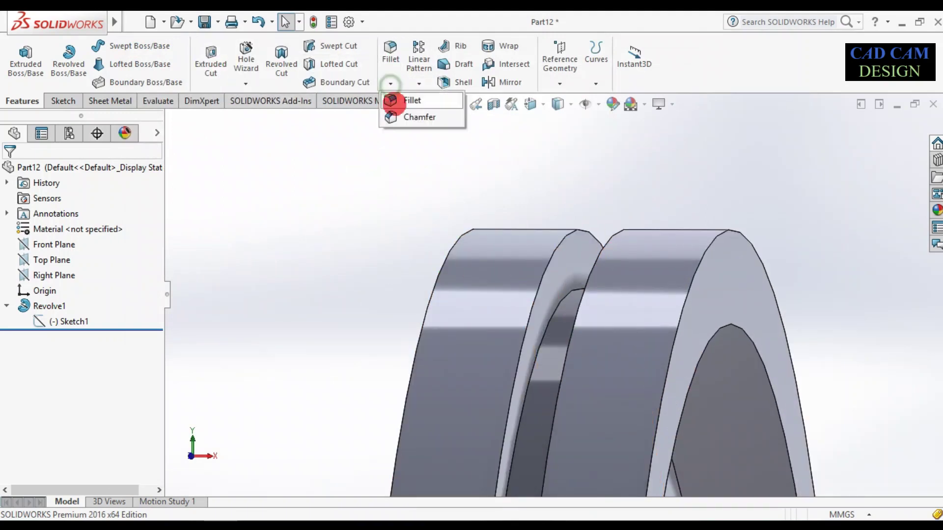
click(397, 117)
click(581, 231)
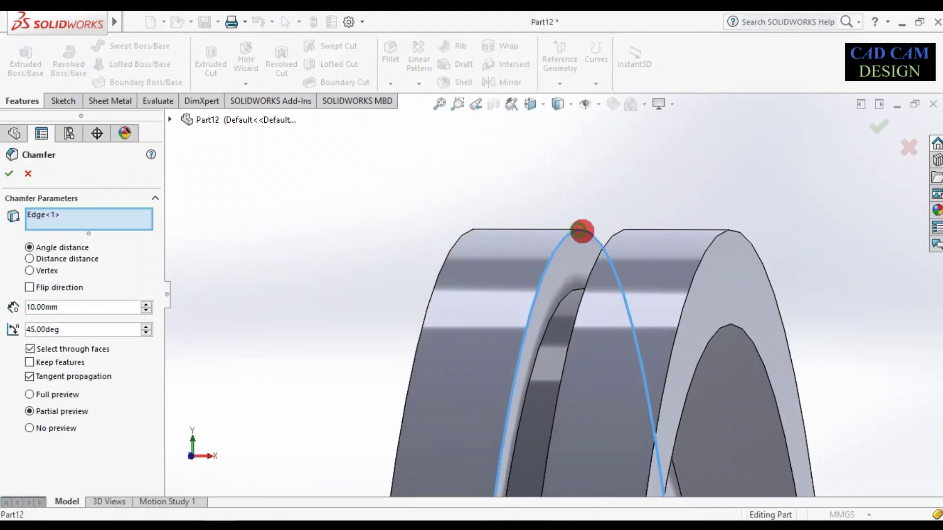
middle_drag(591, 257, 633, 246)
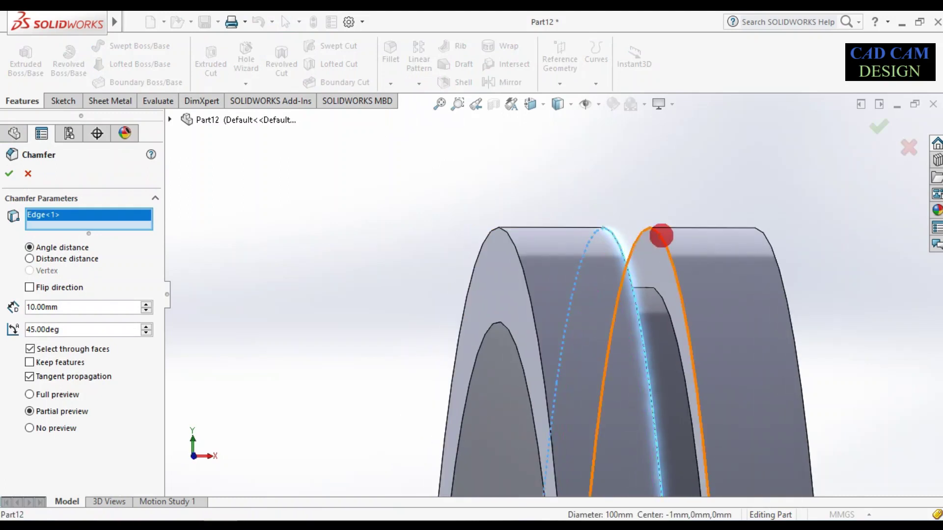
click(629, 265)
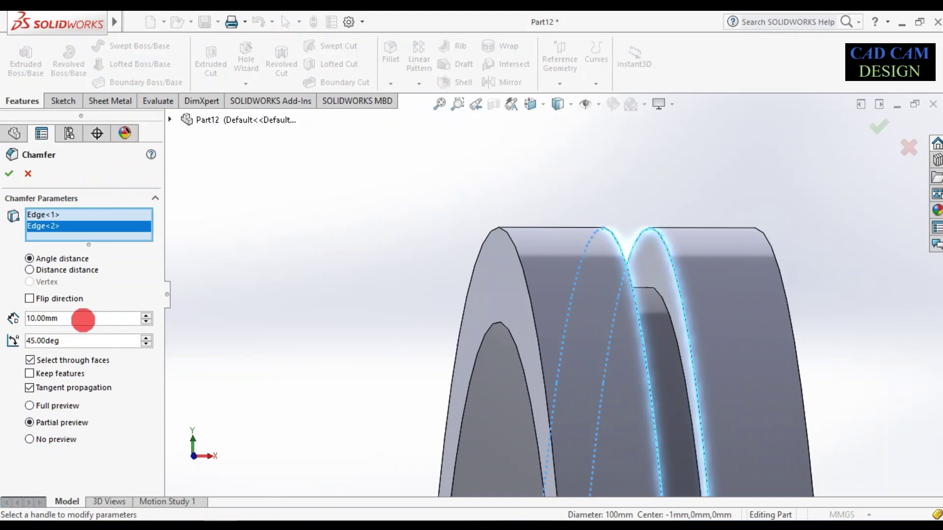
text(2)
key(Return)
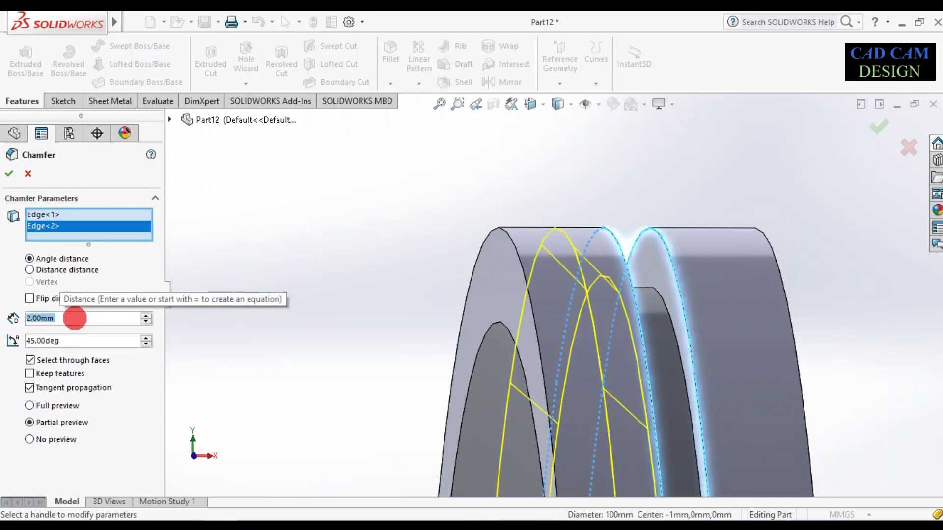
Step: Reduce the groove edge chamfer's distance to 1 mm and apply it
middle_drag(529, 280, 520, 280)
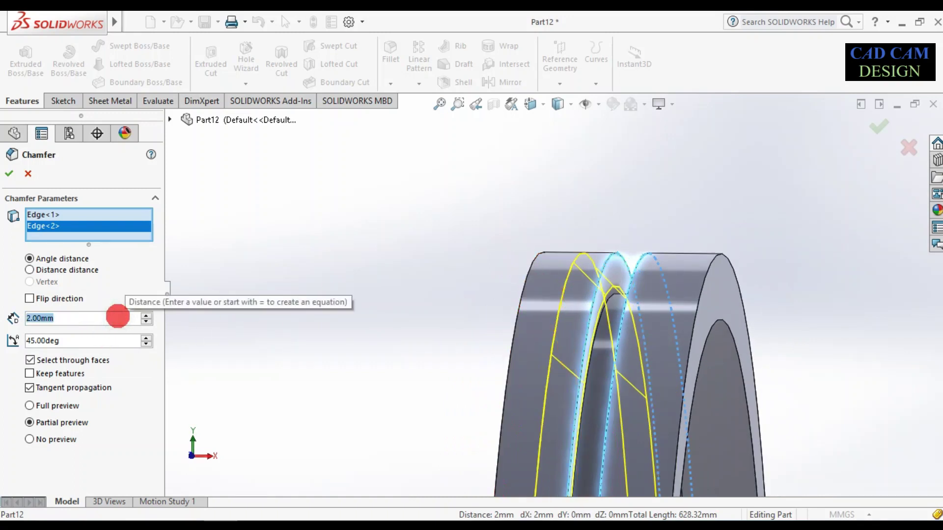
text(1)
key(Return)
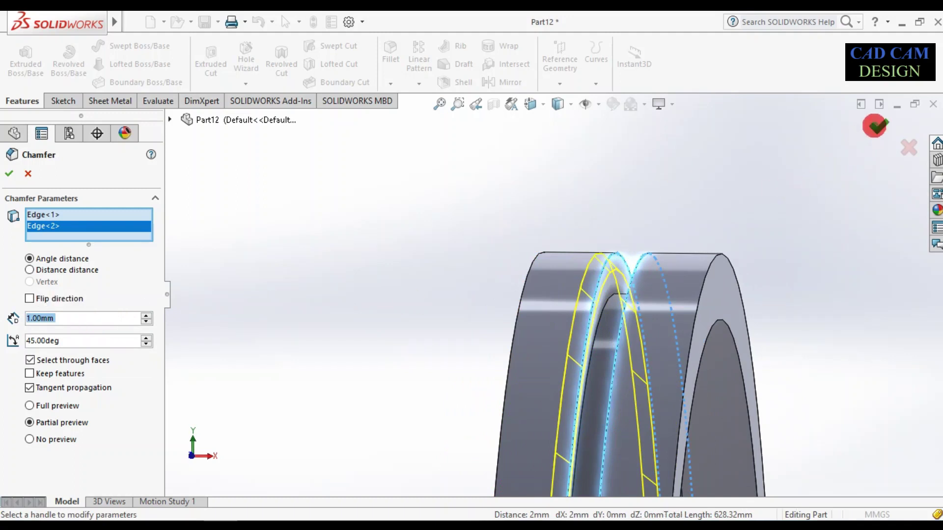
click(879, 126)
Step: Open a new sketch on the wheel's flat web face and orient the view normal to it
middle_drag(751, 283, 728, 284)
scroll(728, 283, up, 3)
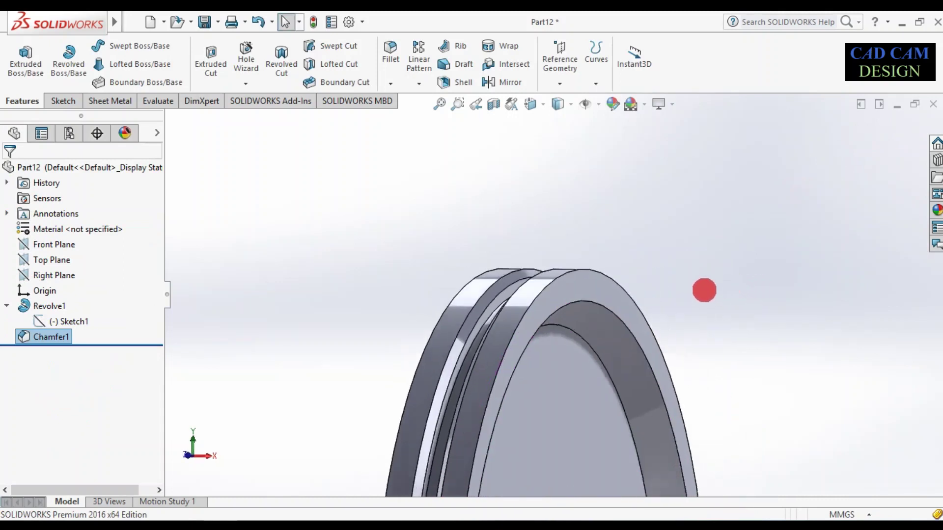
scroll(558, 351, up, 3)
key(ctrl+4)
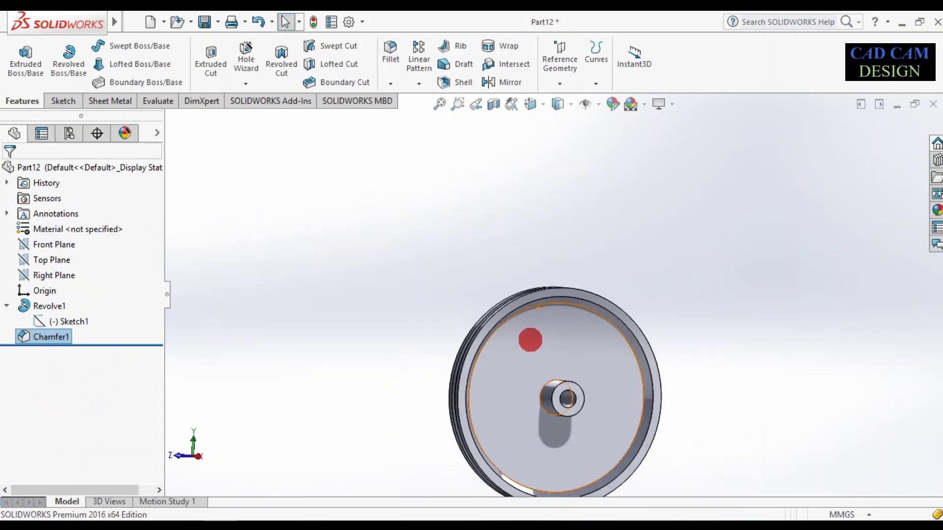
click(594, 317)
click(589, 297)
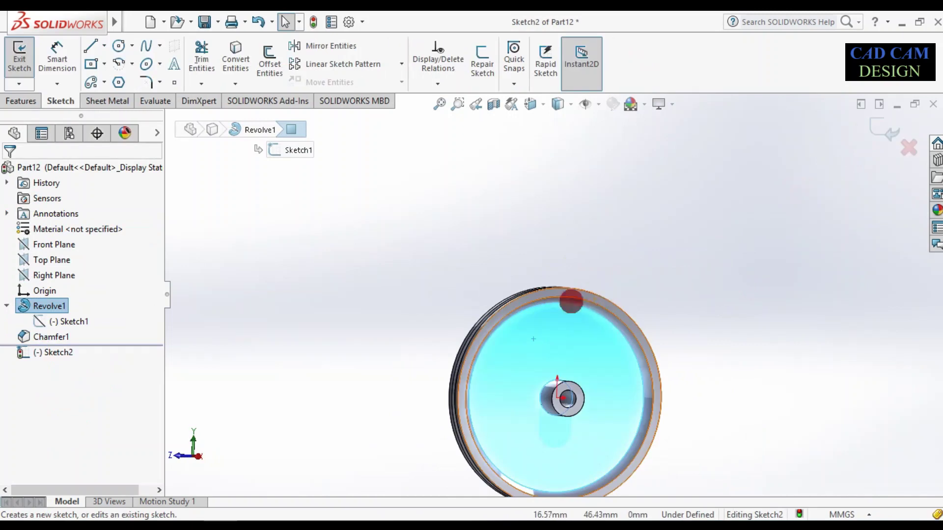
right_click(62, 362)
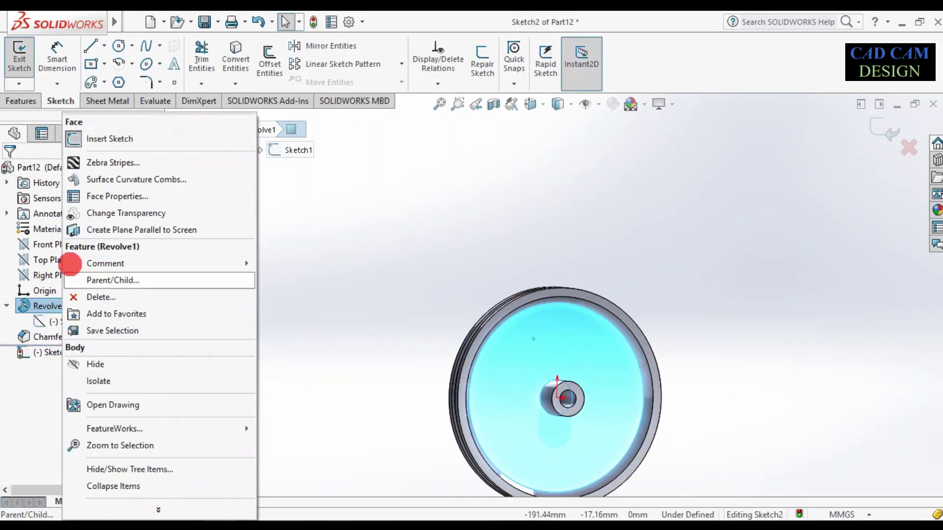
right_click(34, 347)
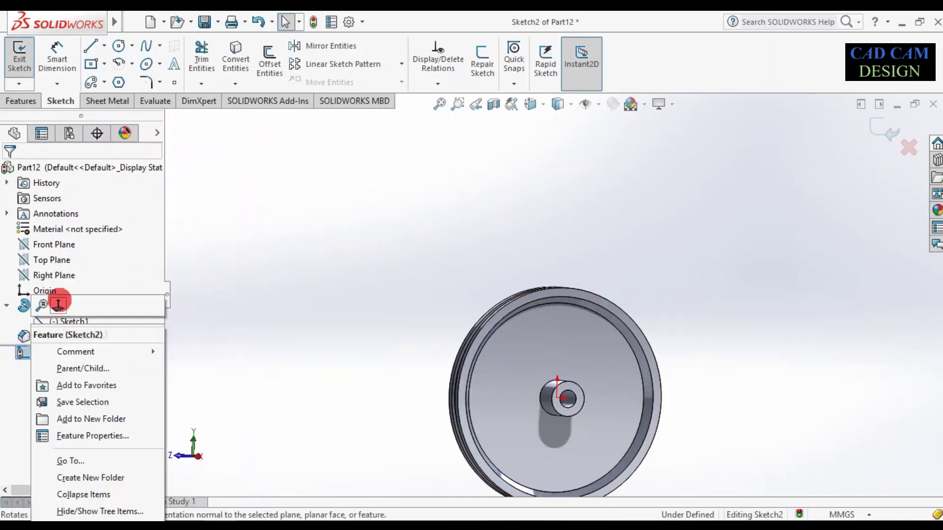
click(60, 302)
Step: Sketch a vertical construction line from the outer rim to the origin and a slanted one from the origin past the upper-right rim
click(104, 46)
click(125, 79)
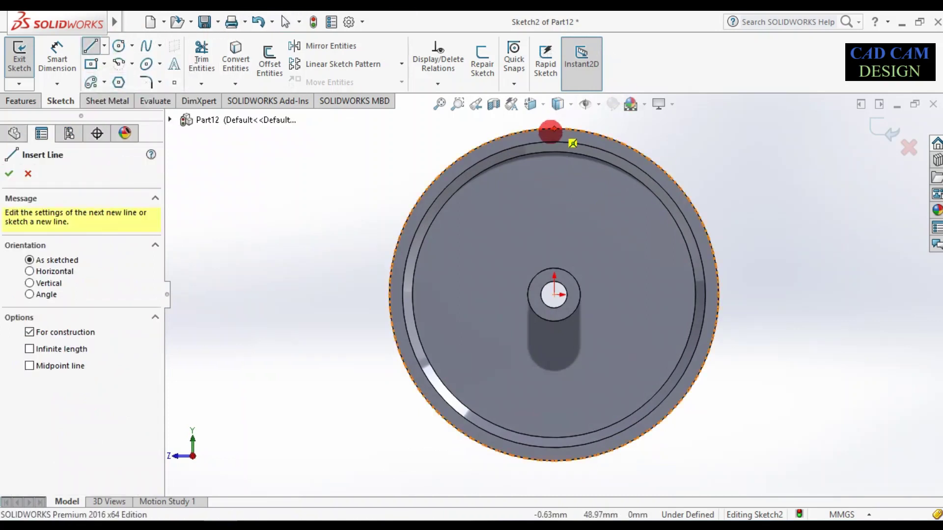
drag(554, 127, 554, 295)
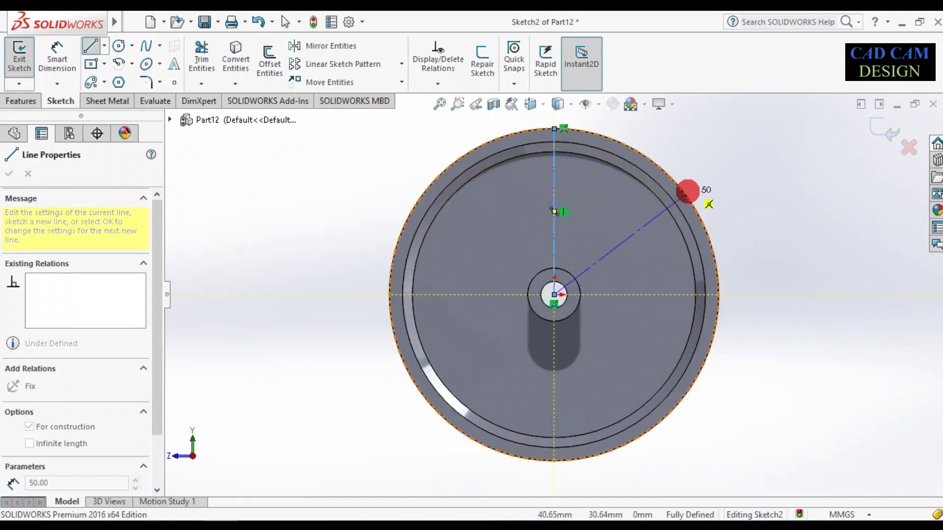
click(694, 186)
key(Escape)
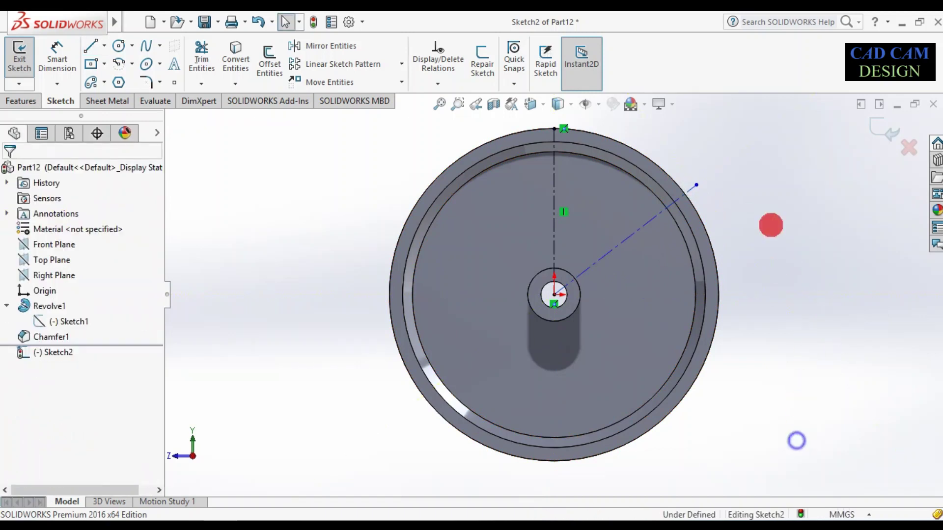
Step: Dimension the angle between the two construction lines as 60°
key(d)
click(555, 235)
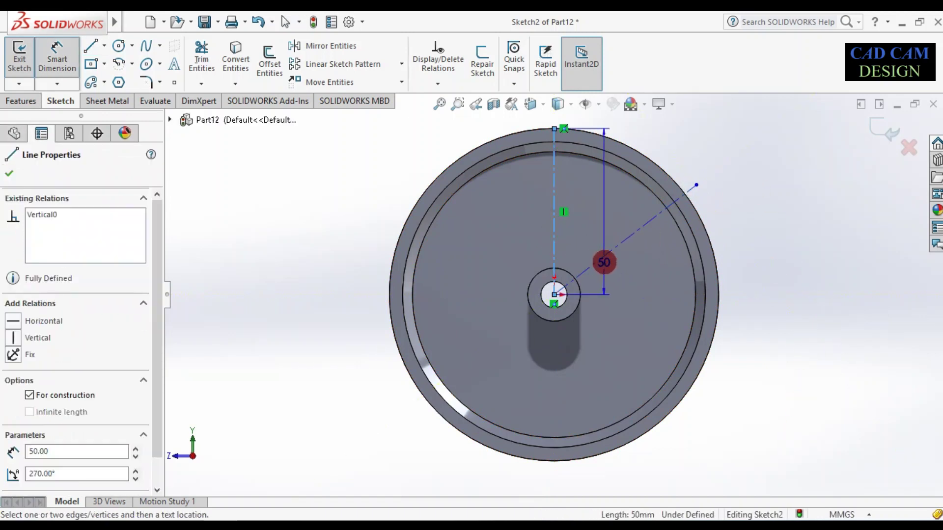
click(608, 254)
click(595, 228)
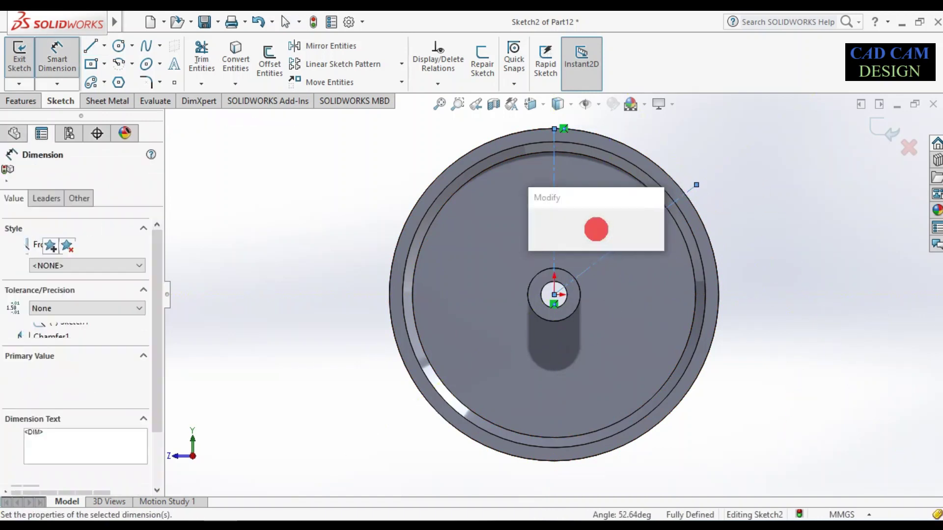
text(60)
key(Return)
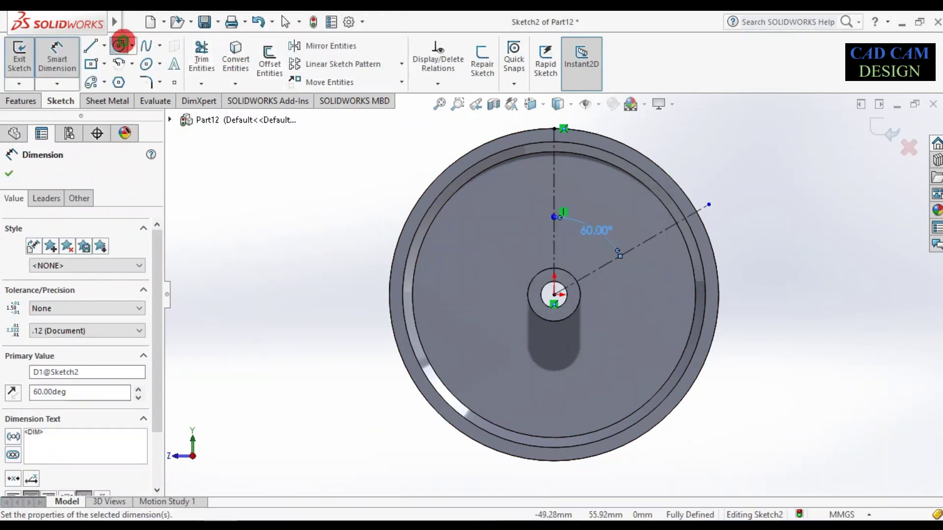
Step: Sketch two circles centred on the origin, about 74 mm and 24 mm in diameter, and move the 60° dimension outside the rim
click(120, 45)
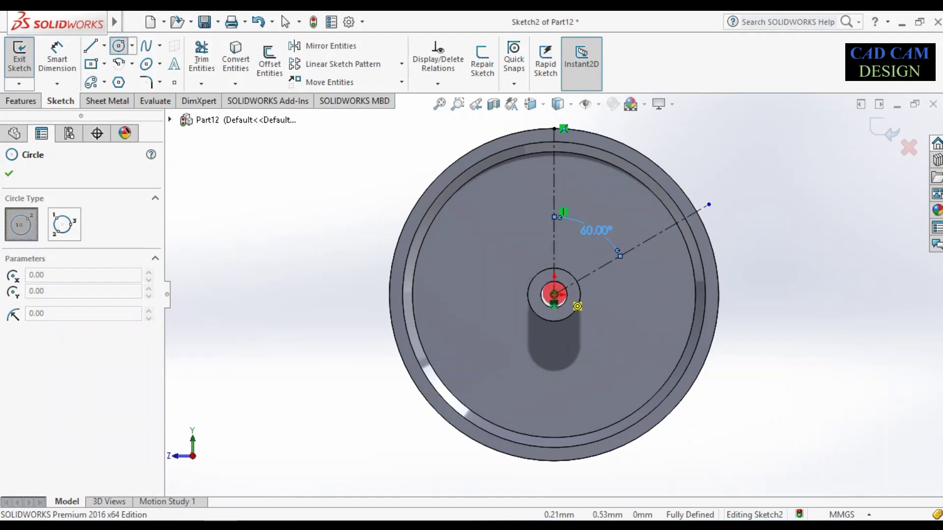
click(554, 295)
click(634, 201)
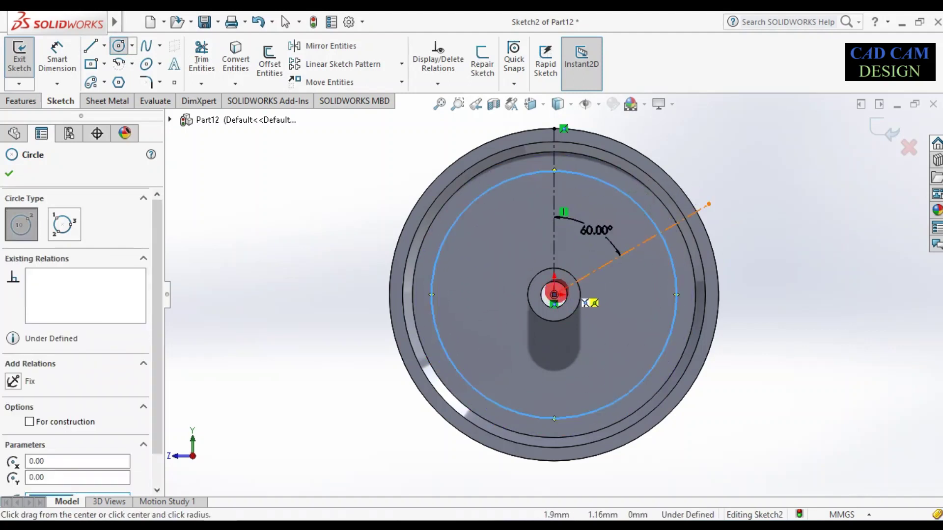
click(554, 295)
click(581, 265)
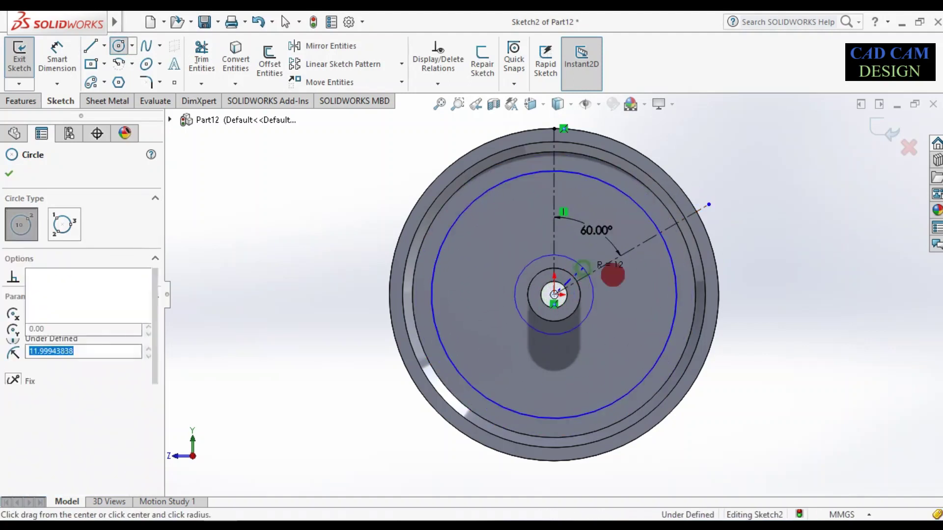
drag(613, 249, 653, 153)
click(660, 144)
key(Return)
Step: Dimension the outer circle's diameter as 80 mm and the inner circle's diameter as 24 mm
key(d)
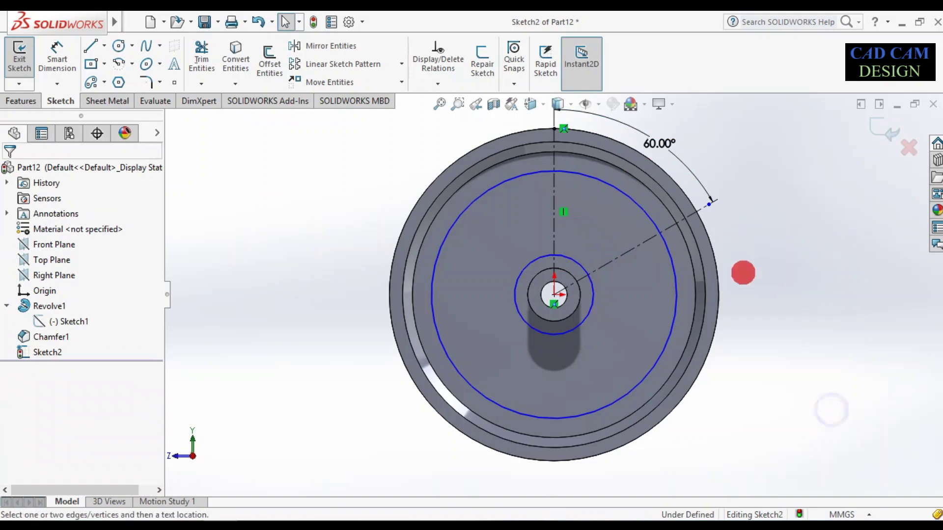
click(676, 287)
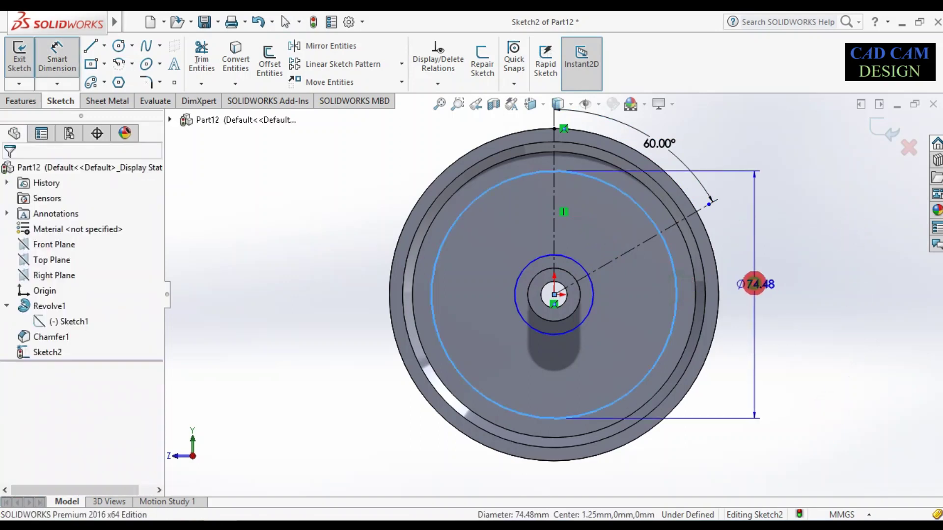
click(752, 280)
text(80)
key(Return)
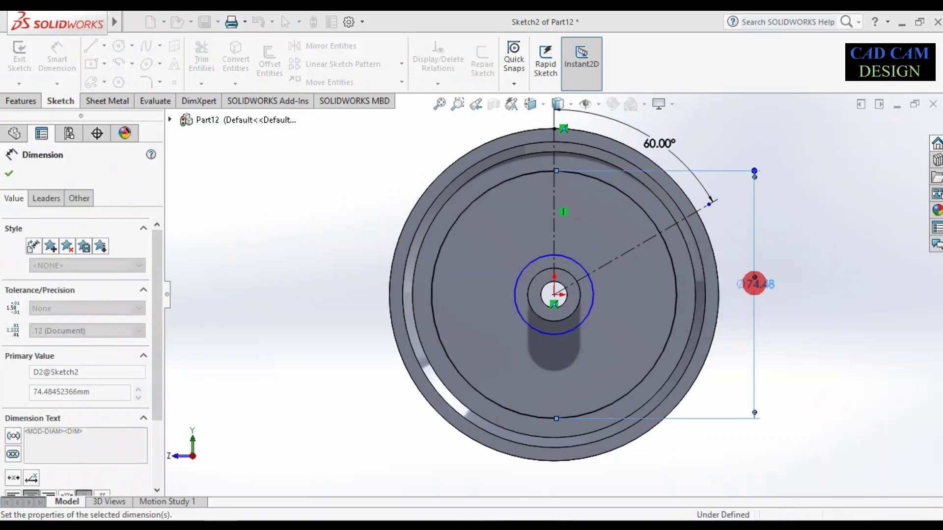
click(593, 295)
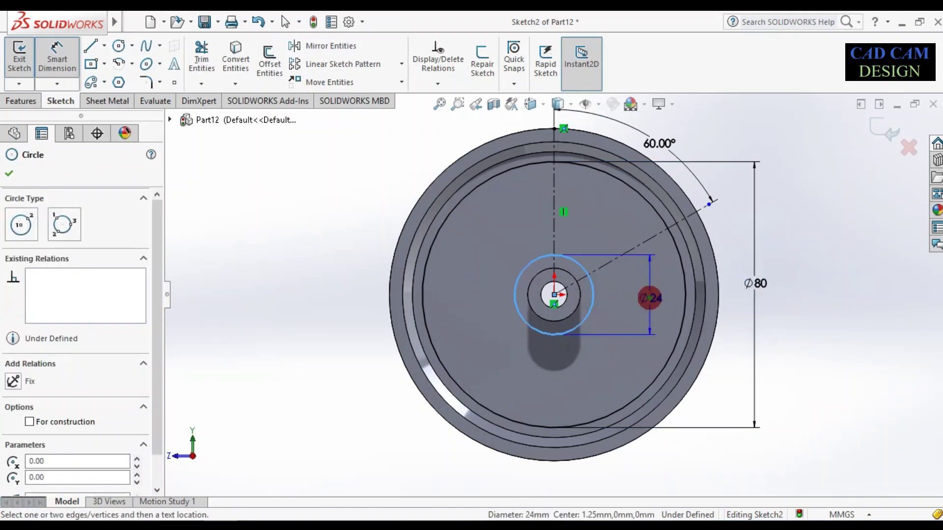
click(641, 295)
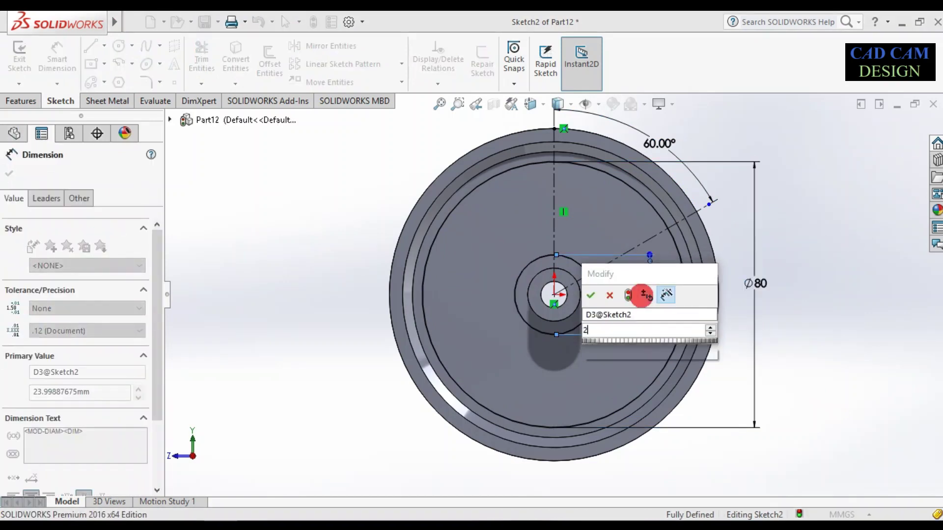
key(Return)
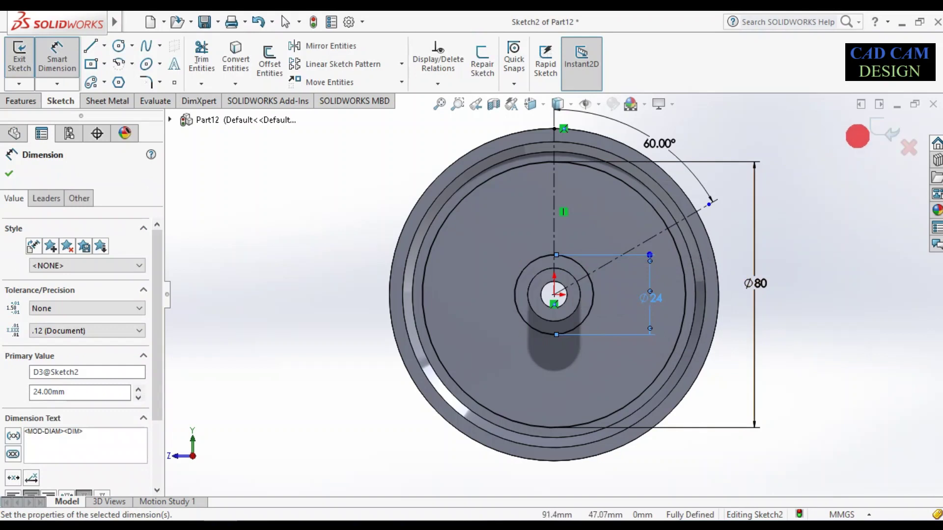
click(882, 129)
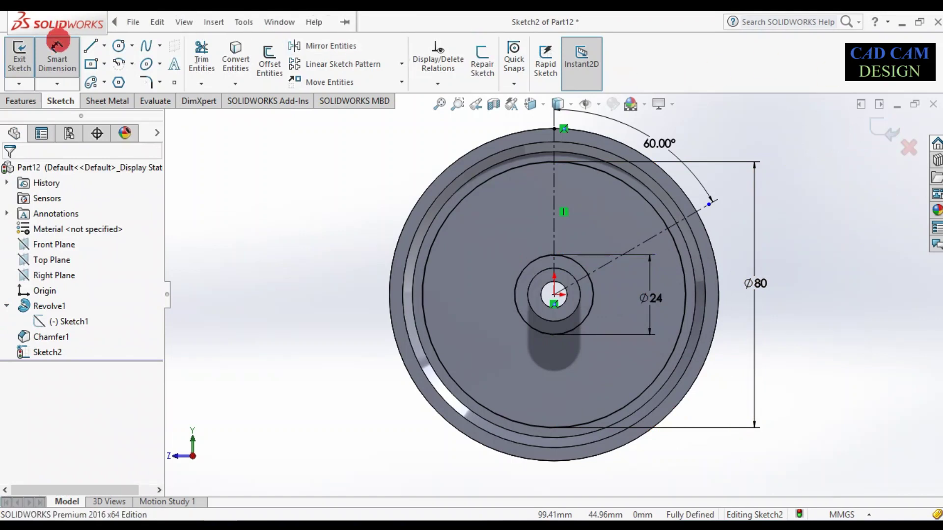
Step: Draw a vertical line about 28 mm long from the 80 mm circle down to the 24 mm circle, just right of the vertical centerline
click(89, 46)
scroll(579, 178, down, 3)
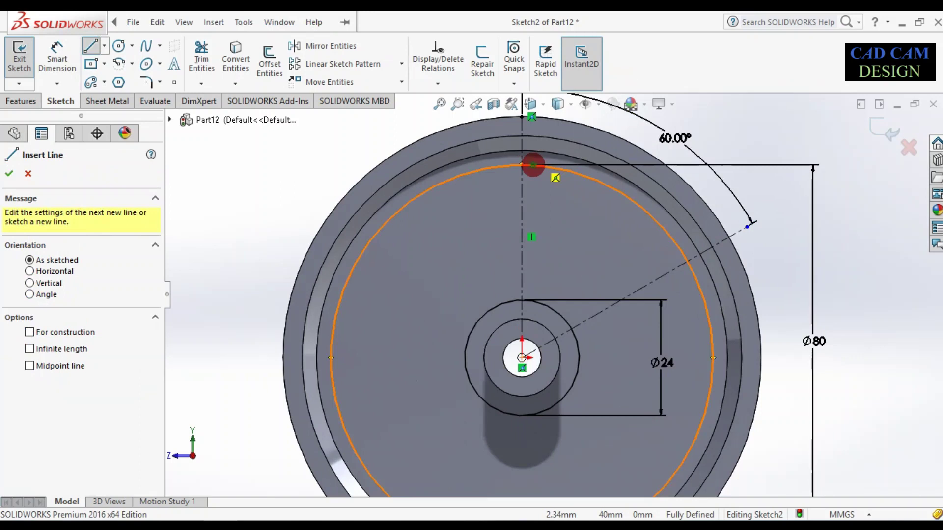
click(544, 166)
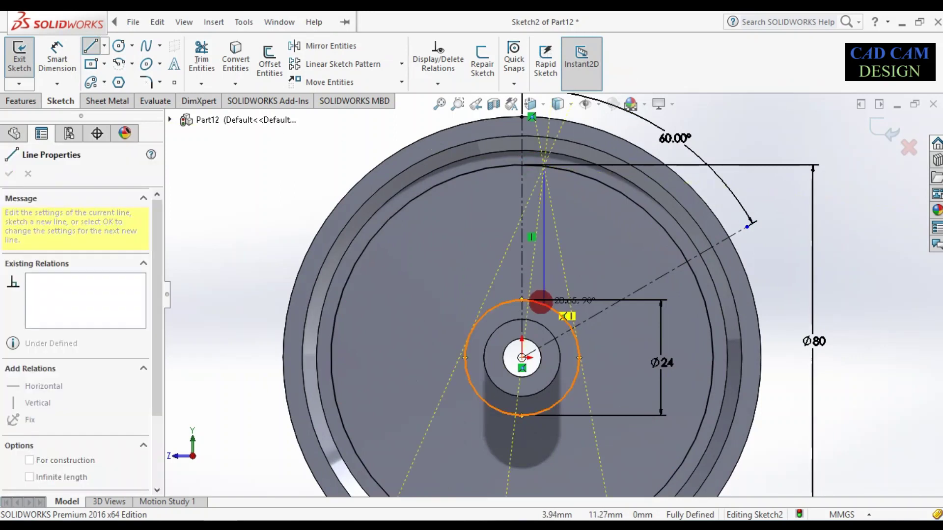
click(540, 298)
key(Escape)
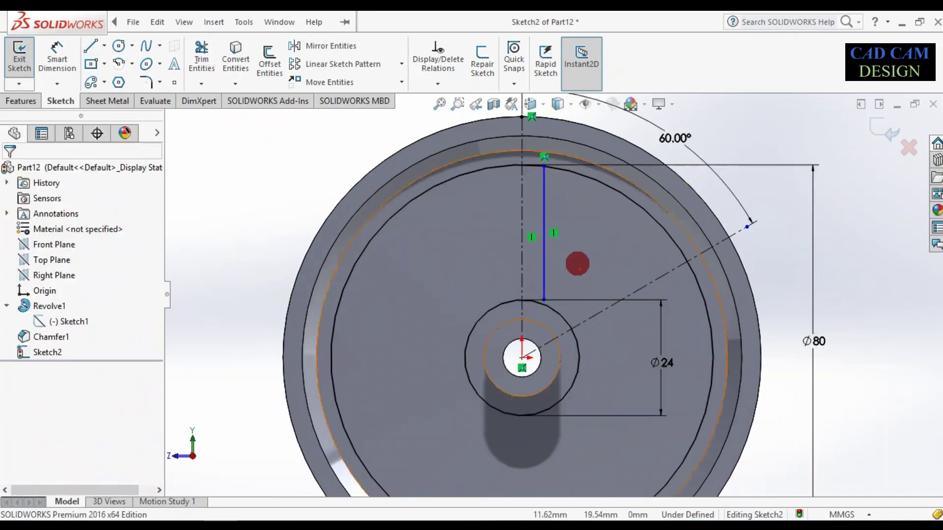
Step: Dimension the distance between the vertical line and the vertical centerline as 22.75 mm
scroll(582, 258, down, 2)
right_drag(588, 278, 564, 172)
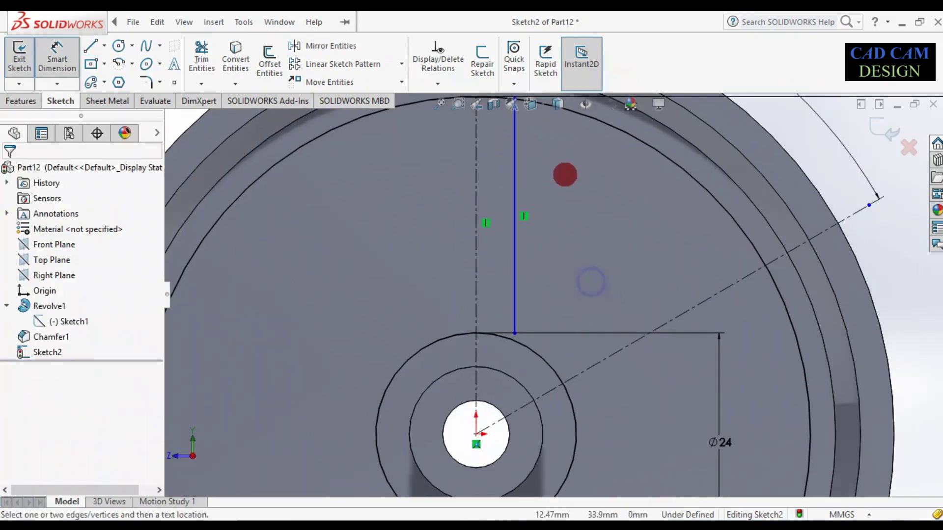
click(515, 215)
click(476, 199)
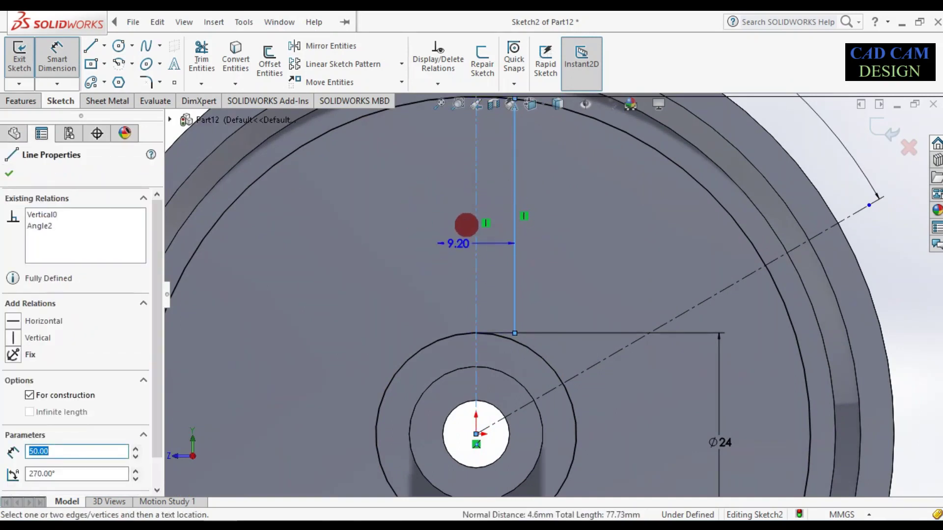
scroll(486, 216, down, 6)
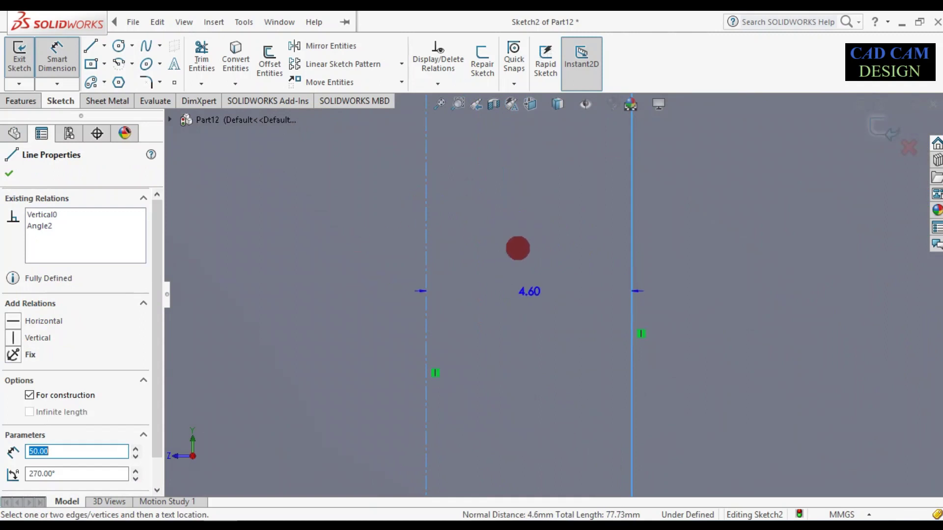
click(517, 244)
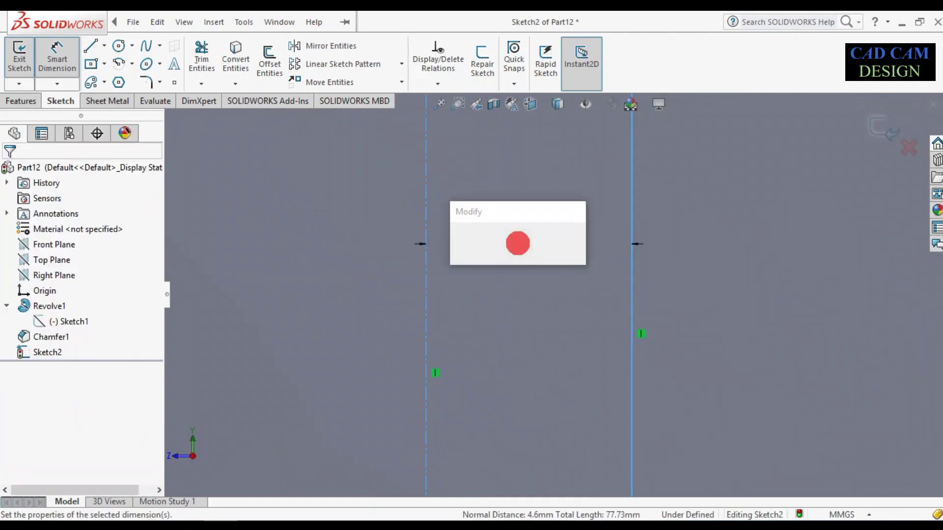
text(22.75)
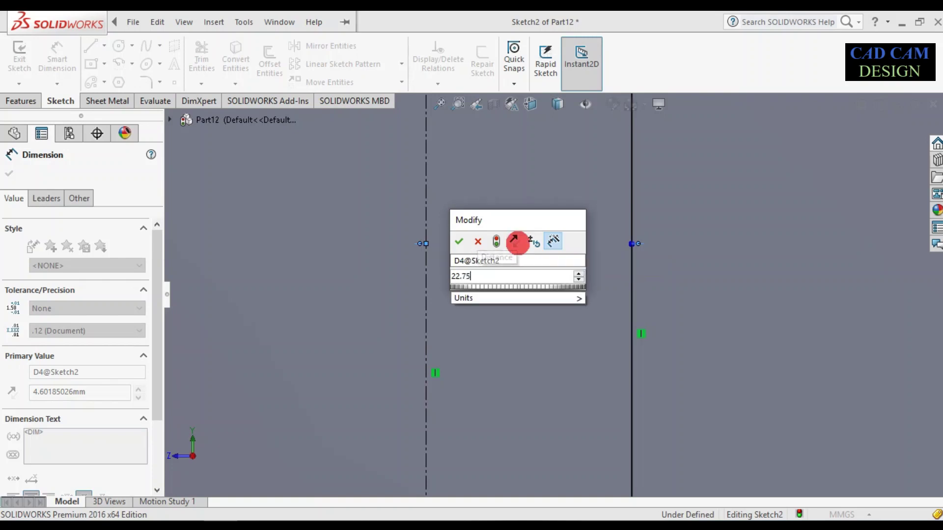
key(Return)
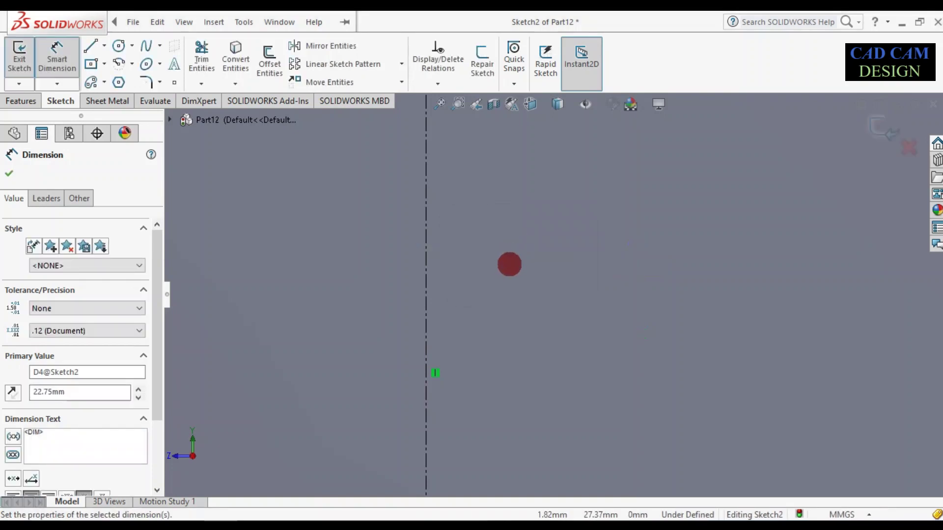
Step: Set the distance between the vertical line and the vertical centerline to 2.75 mm and move its dimension text beyond the centerline
scroll(608, 340, up, 3)
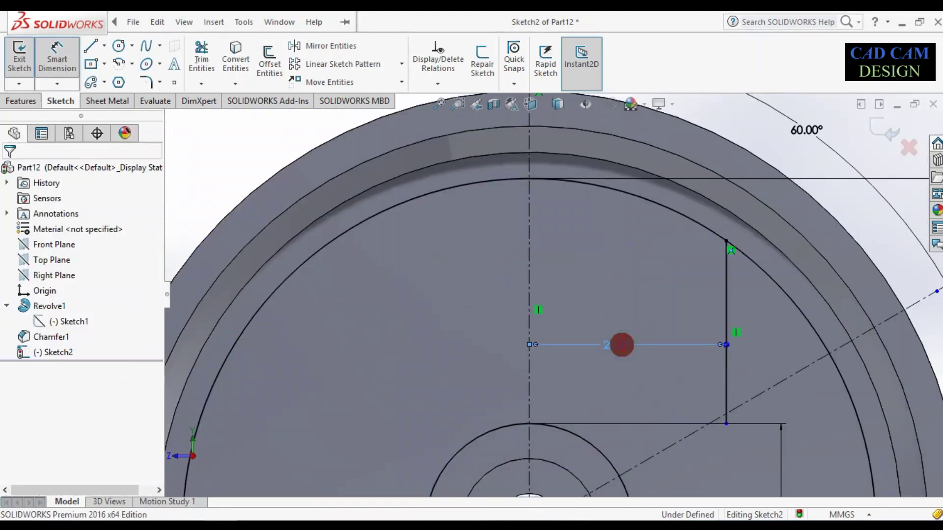
double_click(622, 346)
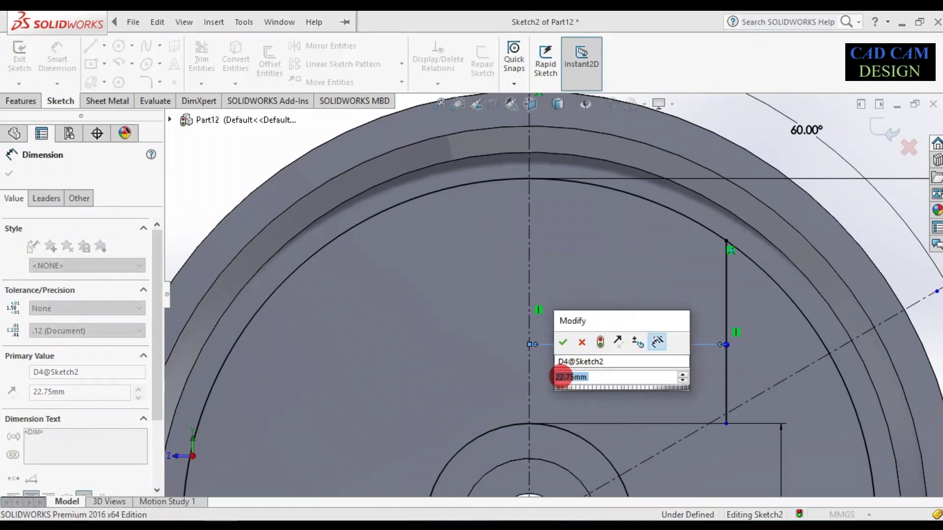
click(561, 377)
key(BackSpace)
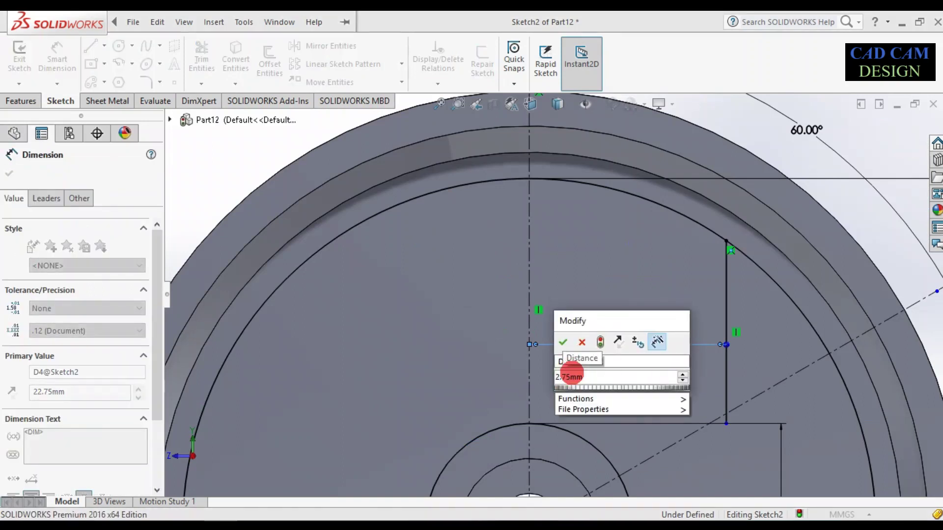
click(563, 342)
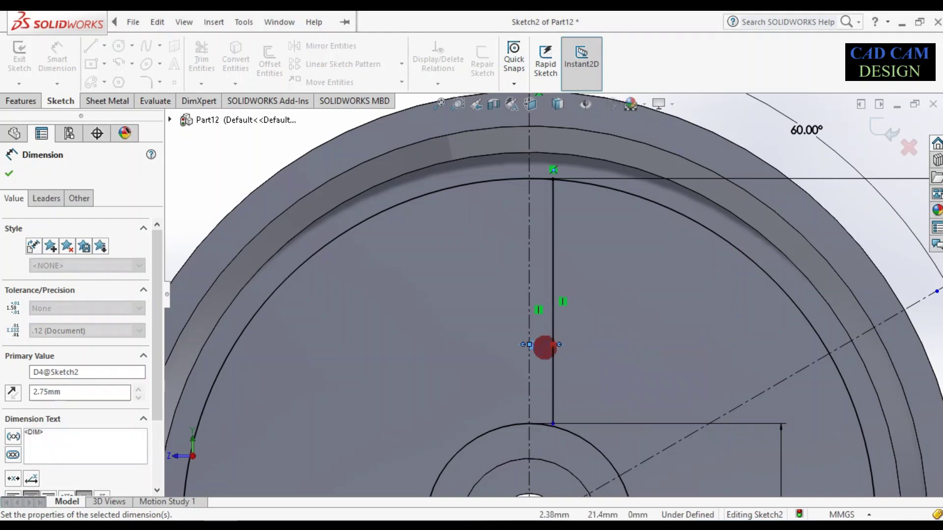
scroll(569, 415, down, 5)
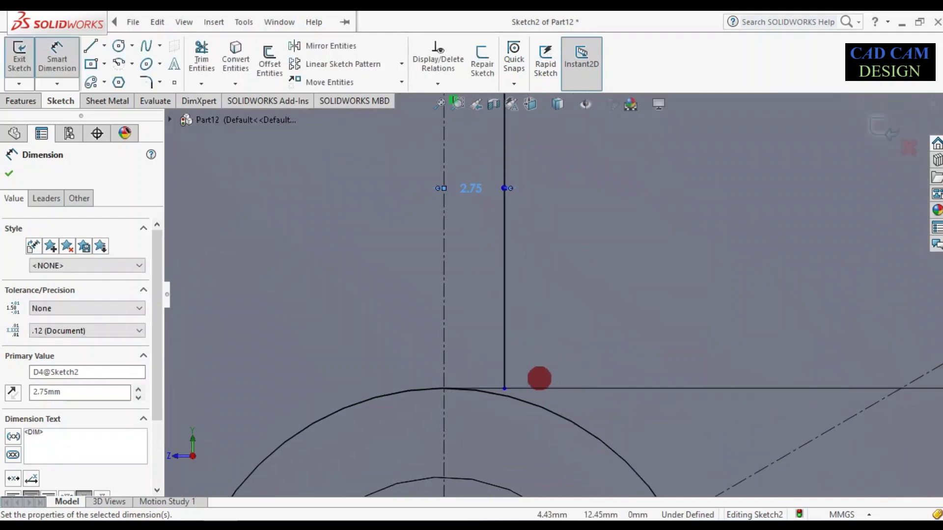
drag(476, 177, 369, 184)
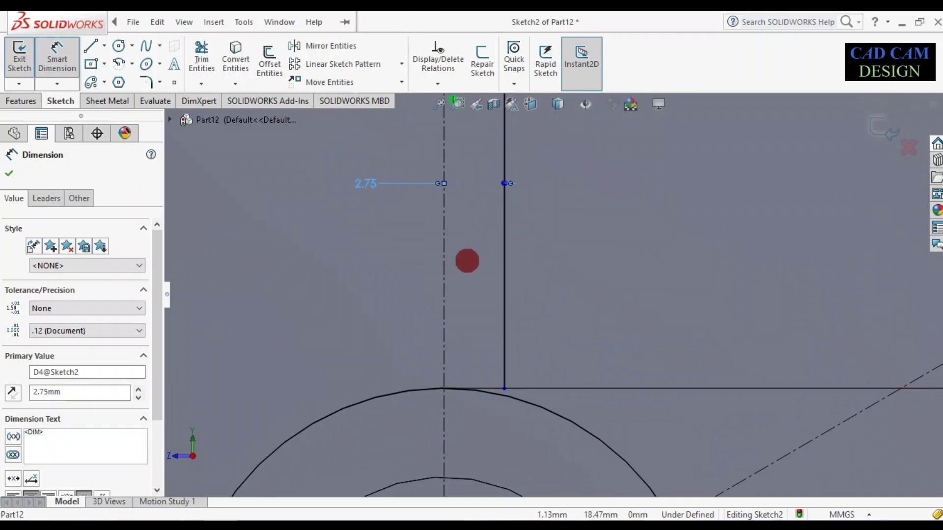
scroll(467, 261, up, 5)
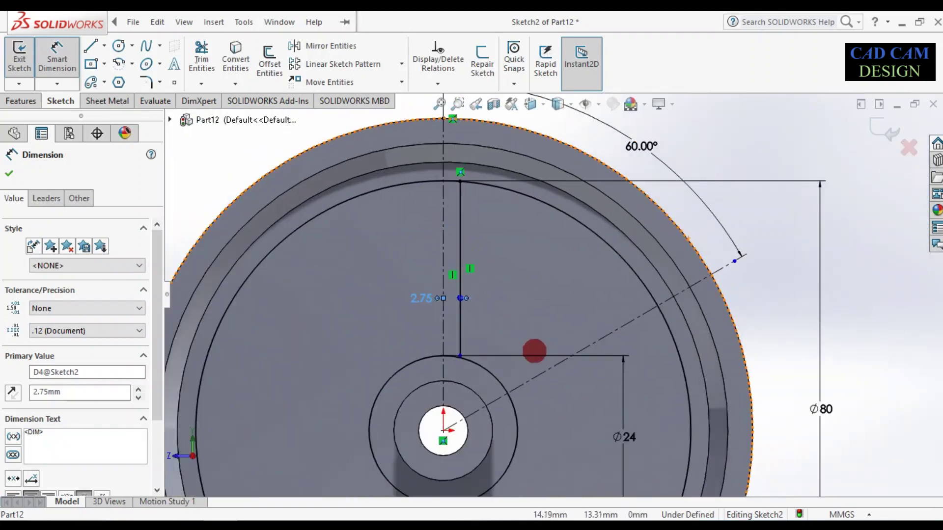
Step: Draw a slanted line about 28 mm long from the 80 mm circle to the 24 mm circle, just above the angled construction line
scroll(471, 361, down, 2)
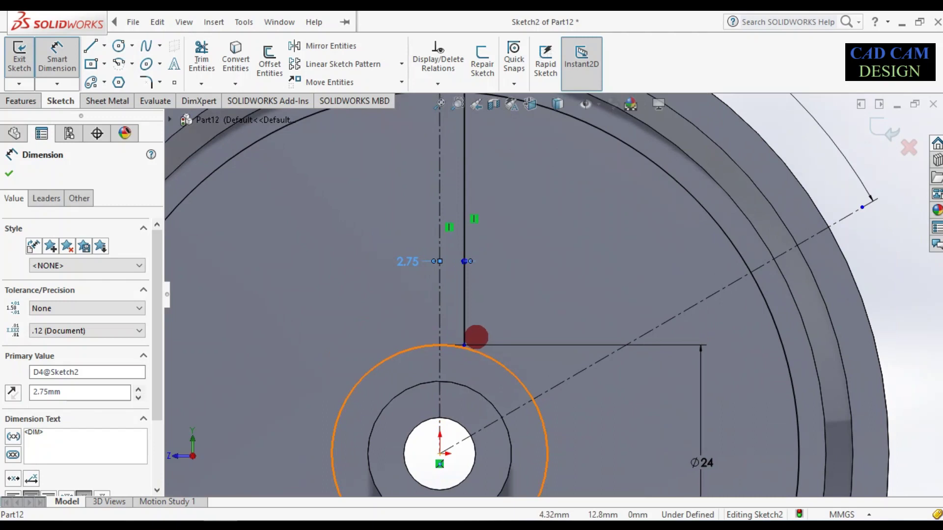
click(91, 46)
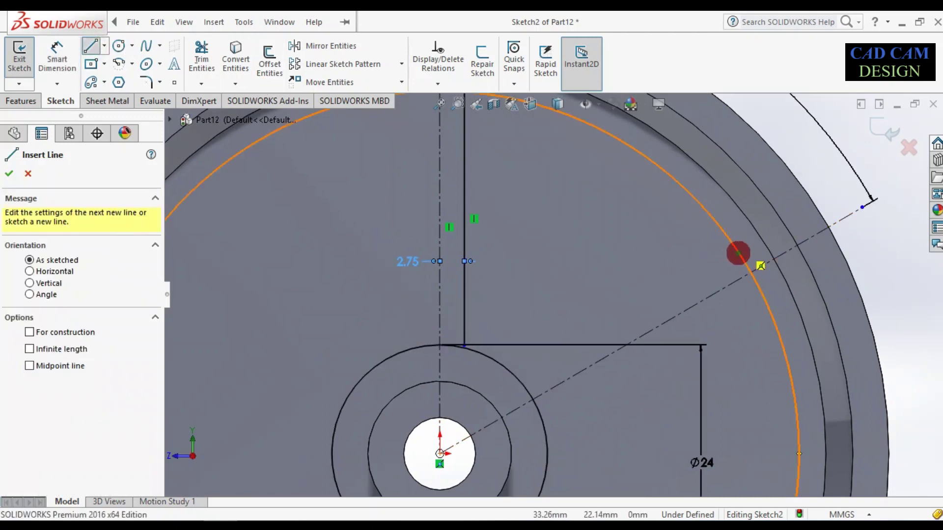
click(738, 253)
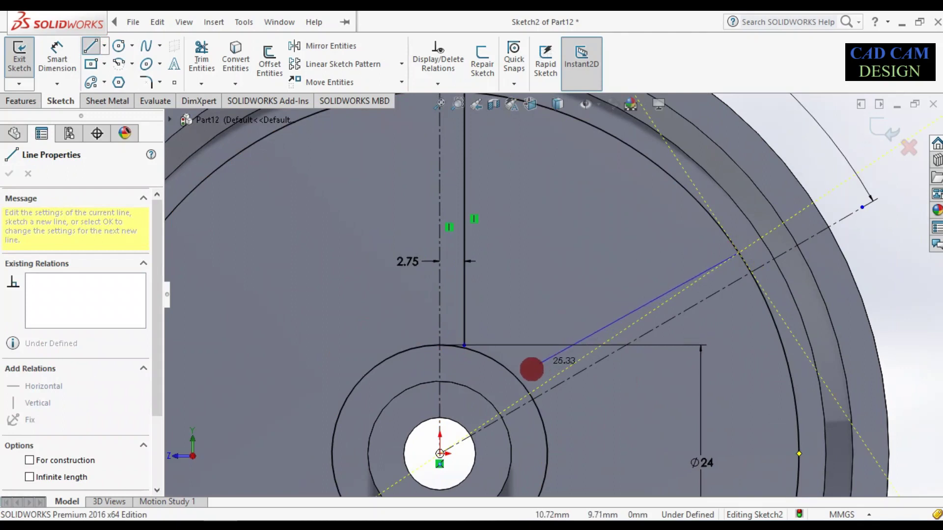
click(519, 381)
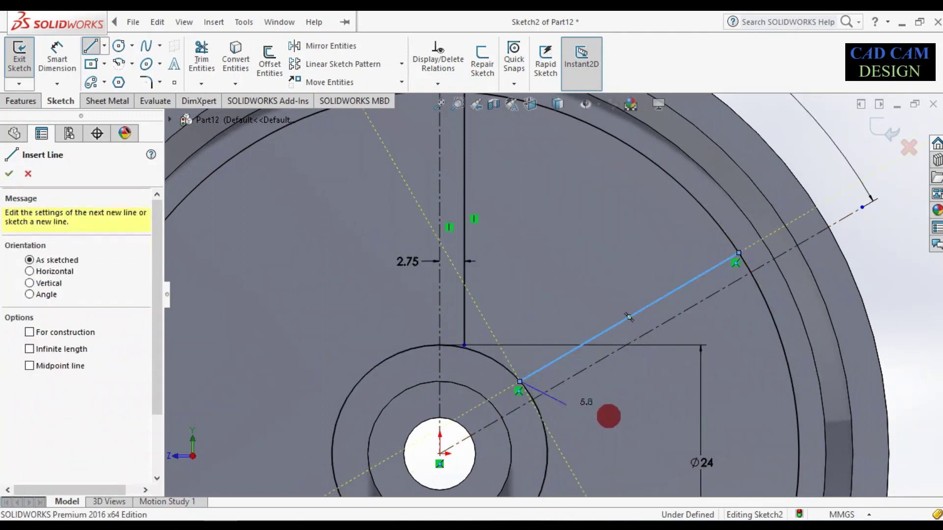
right_drag(608, 414, 629, 335)
click(639, 308)
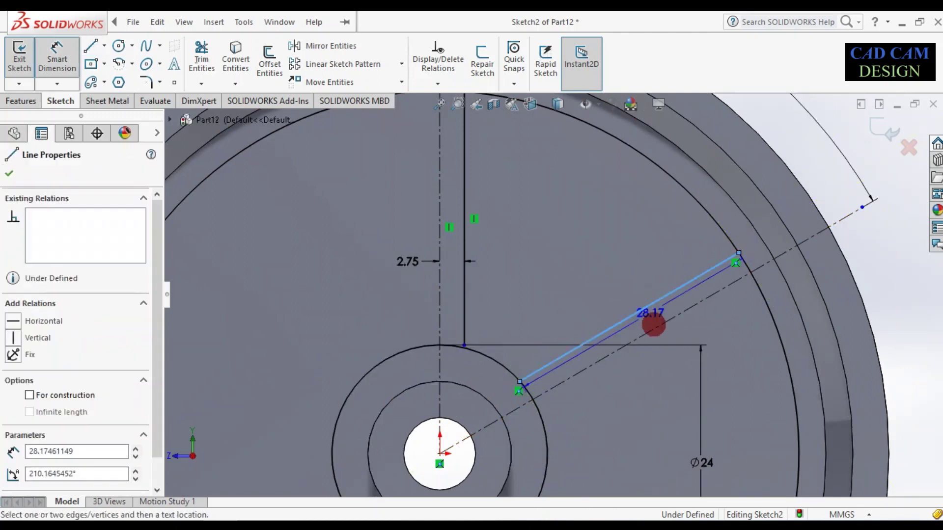
click(661, 323)
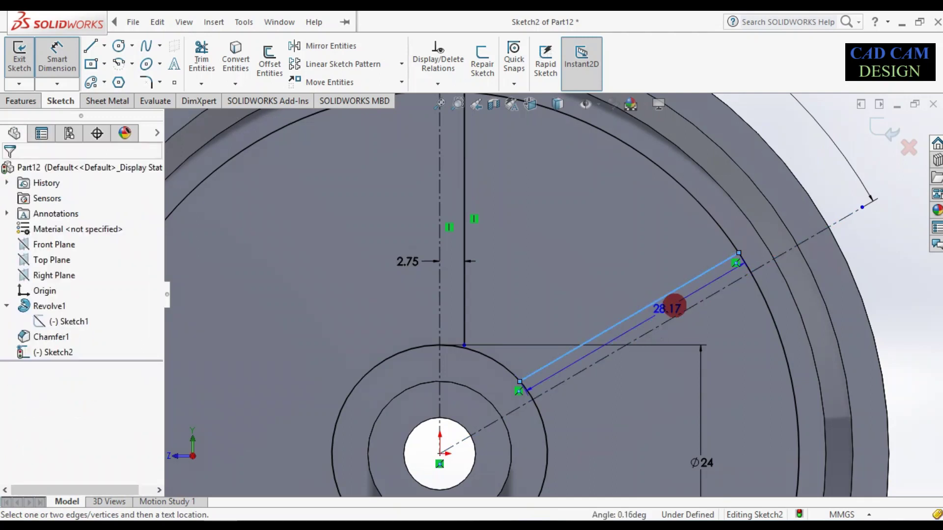
key(Escape)
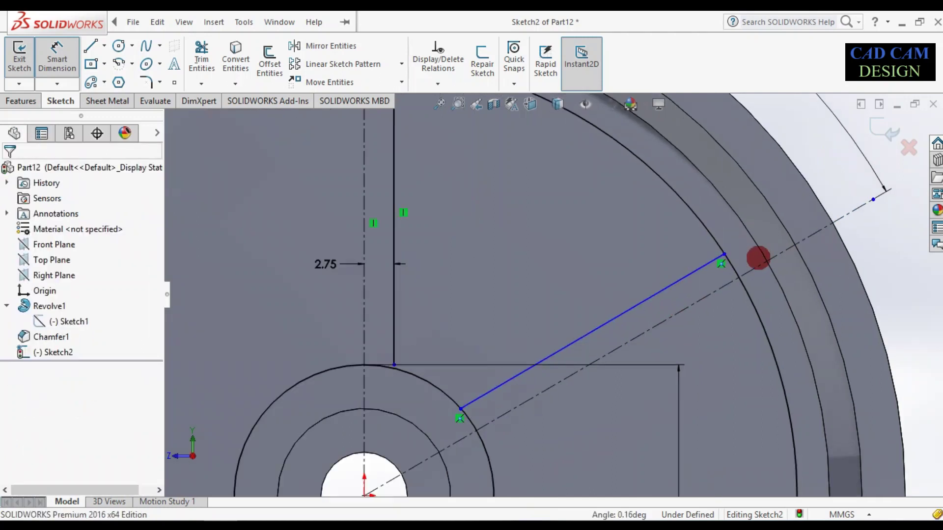
Step: Dimension the distance from the slanted line's outer endpoint to the angled construction line as 2.75 mm
scroll(805, 251, down, 3)
click(688, 257)
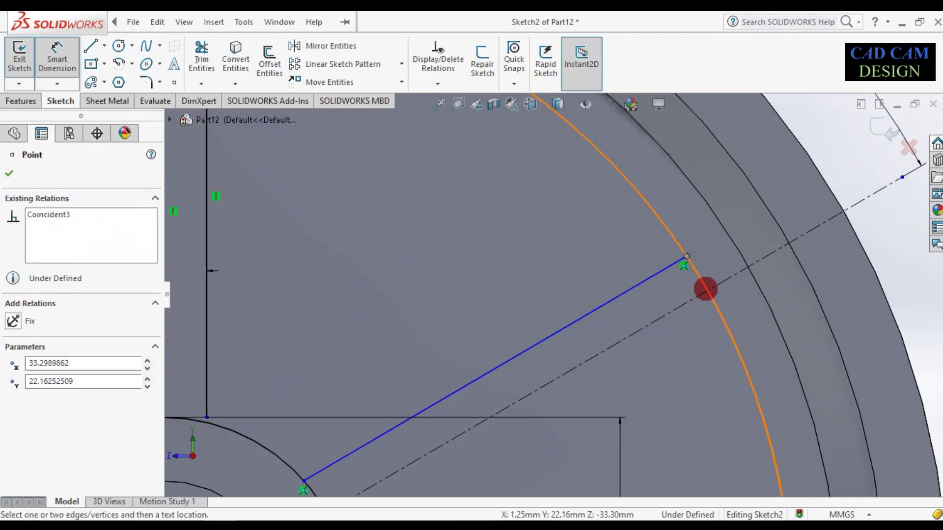
click(697, 295)
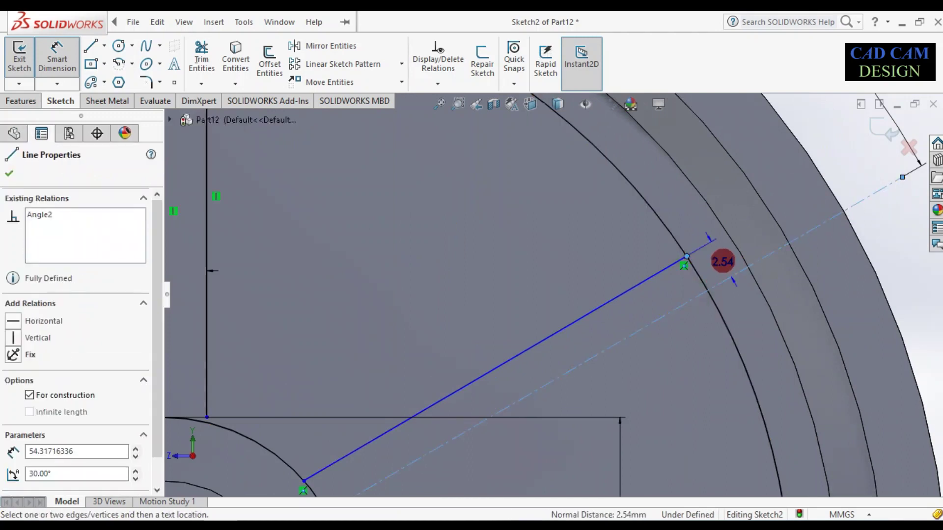
click(721, 258)
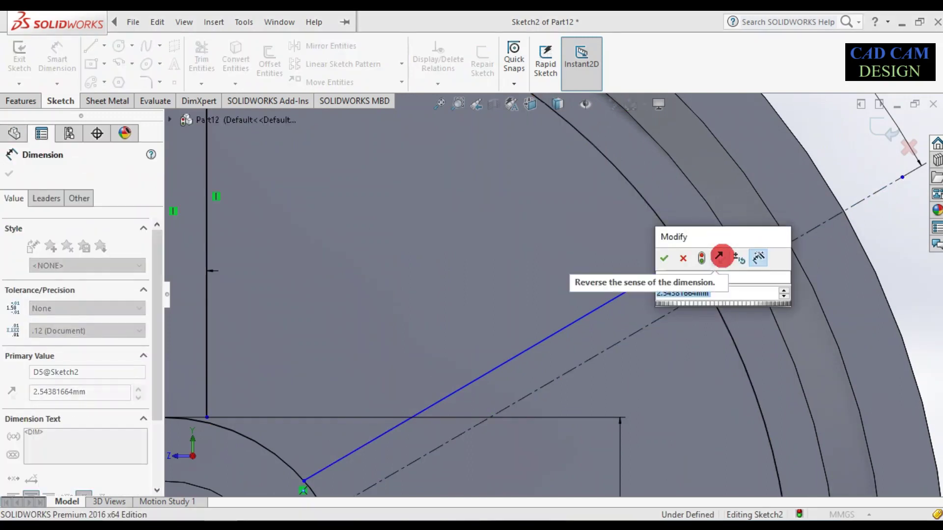
text(1)
key(Return)
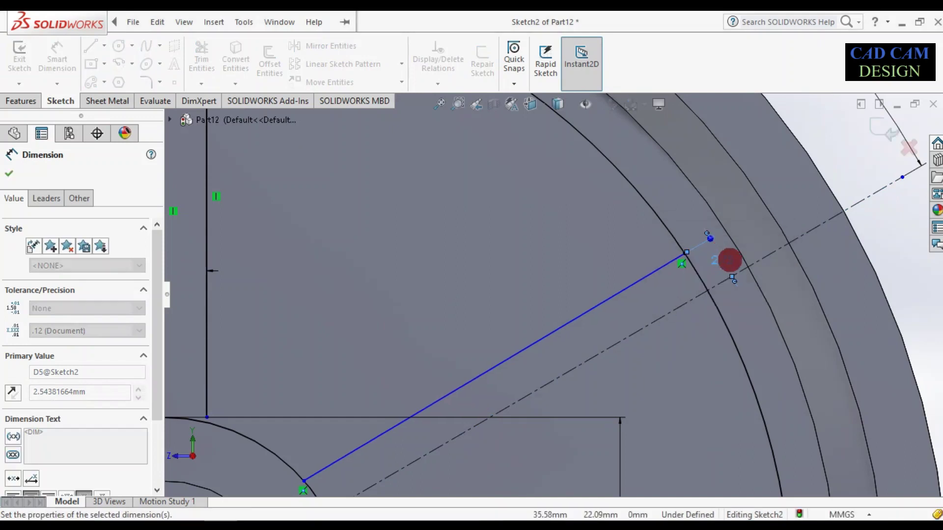
scroll(551, 349, up, 3)
scroll(415, 419, down, 3)
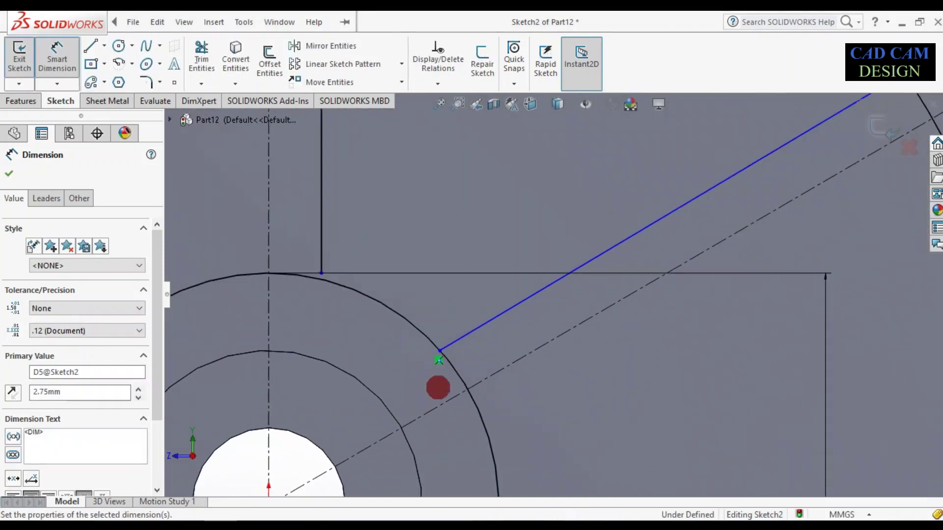
Step: Add a parallel relation between the slanted line and the angled construction line
scroll(454, 352, up, 4)
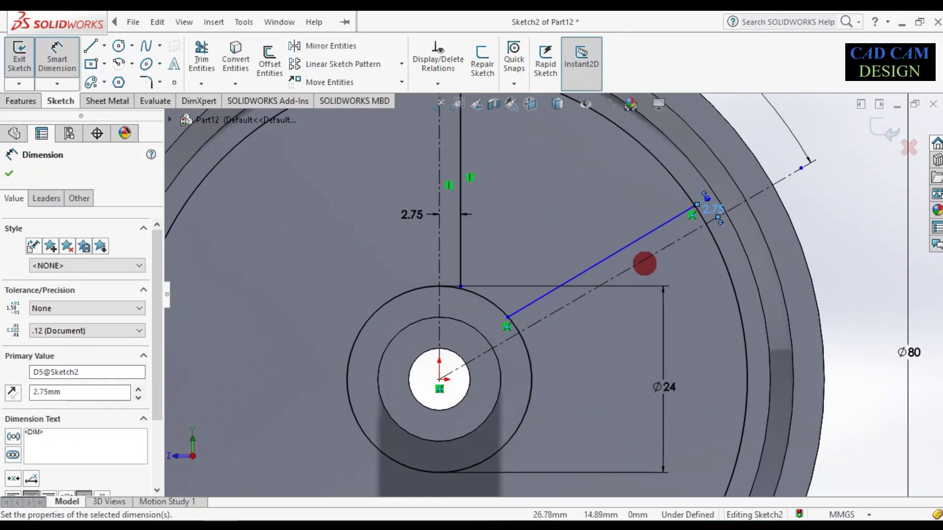
click(648, 260)
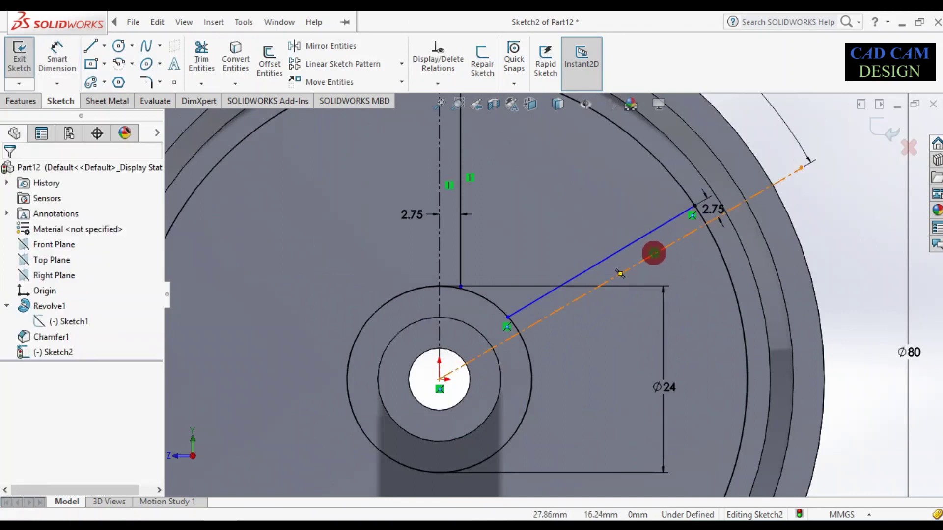
click(654, 254)
ctrl+click(658, 225)
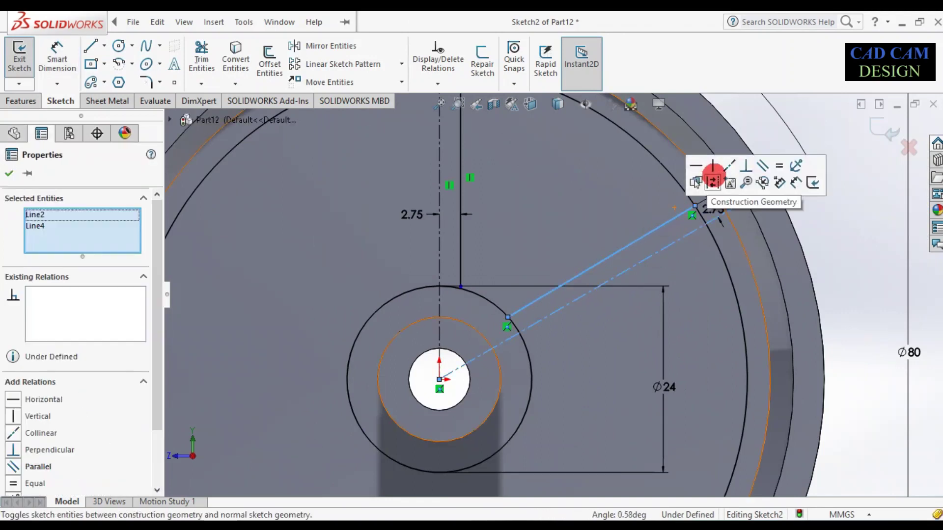
click(761, 164)
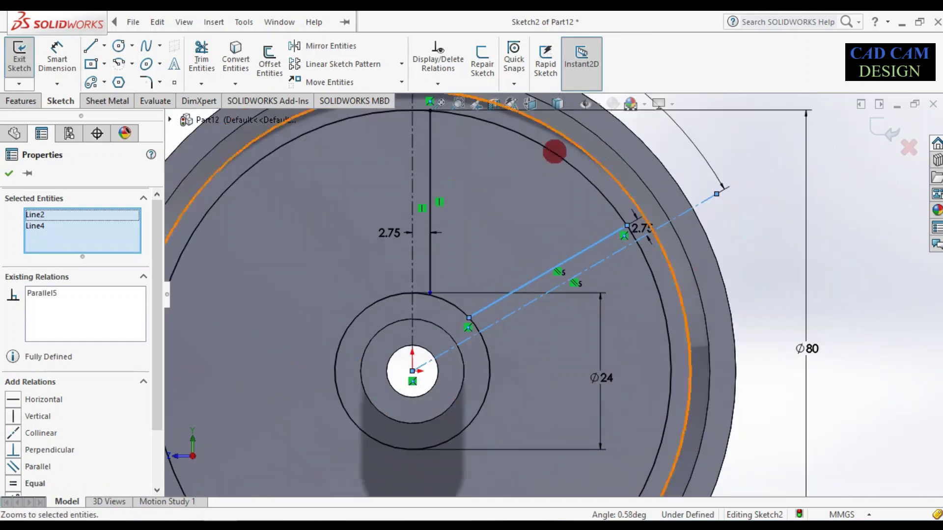
key(Escape)
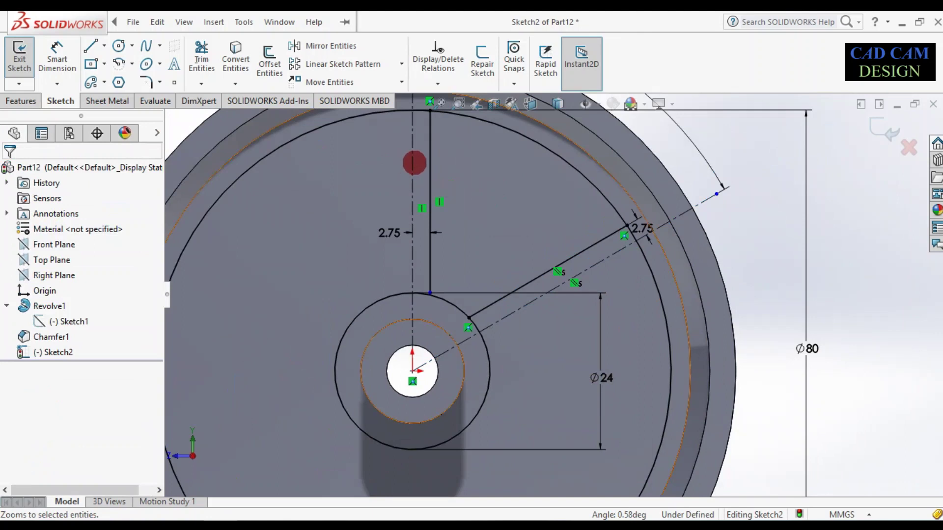
Step: Add a parallel relation between the vertical line and the vertical centerline
click(412, 207)
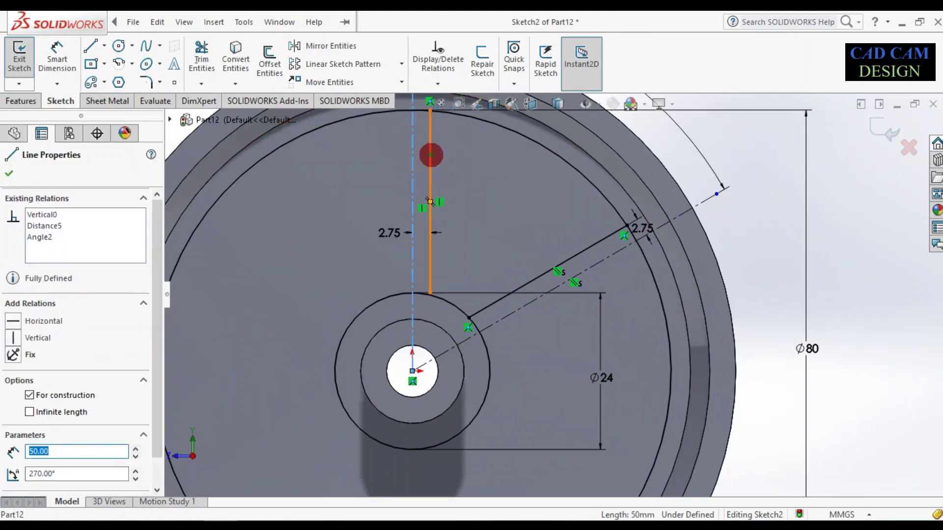
ctrl+click(430, 165)
click(537, 96)
click(749, 206)
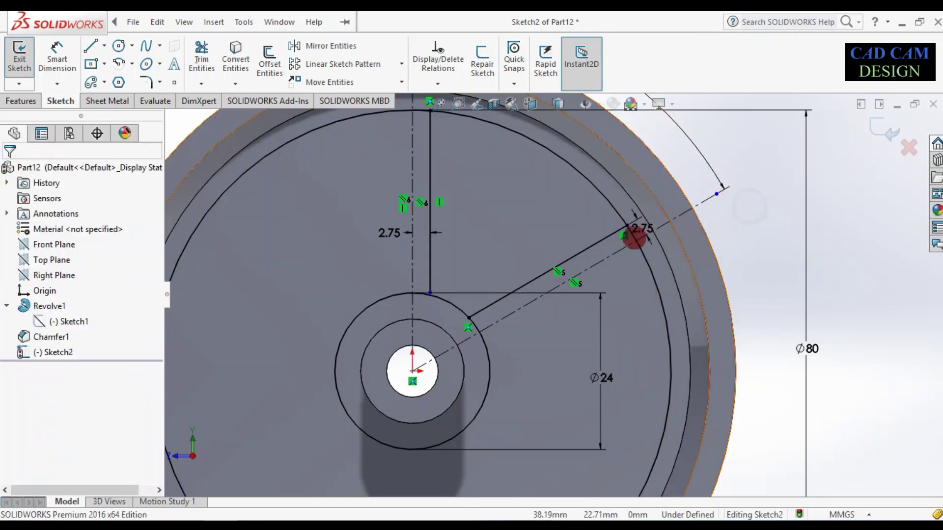
scroll(596, 243, down, 2)
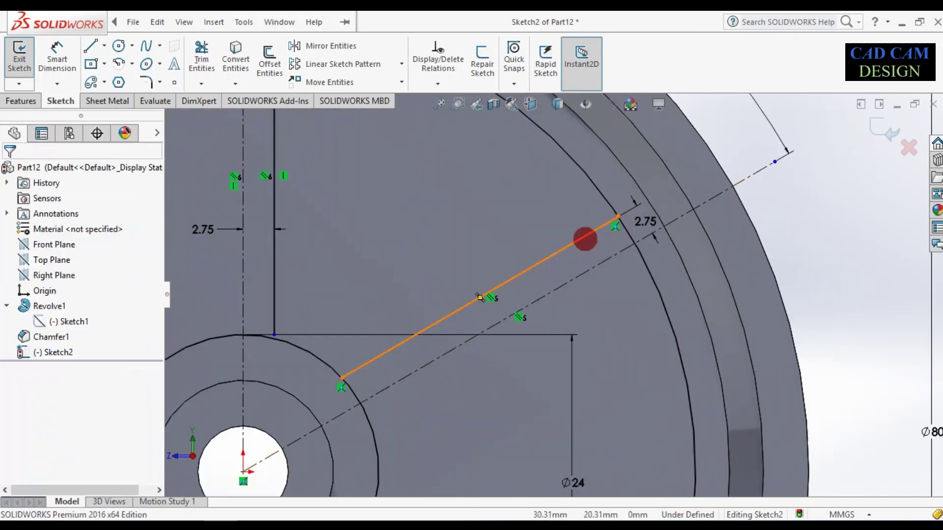
click(489, 296)
click(526, 358)
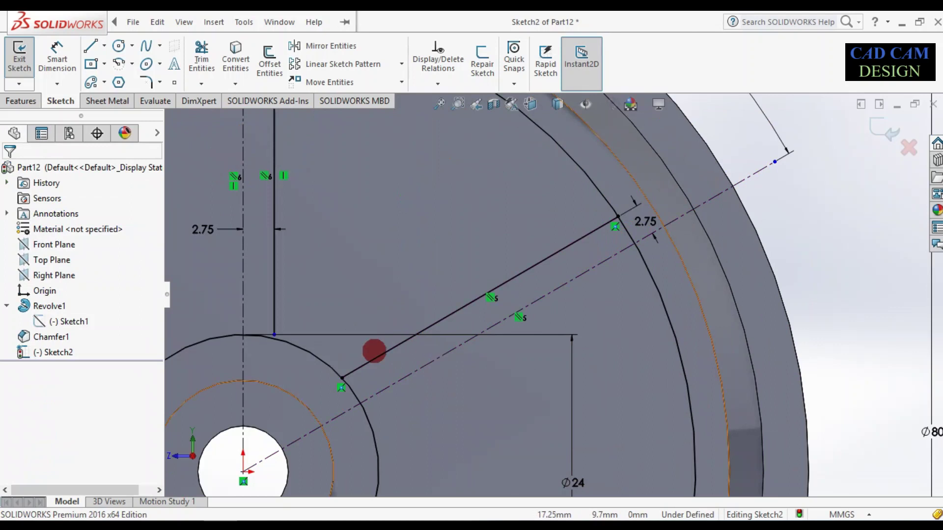
scroll(339, 375, down, 3)
scroll(230, 219, down, 3)
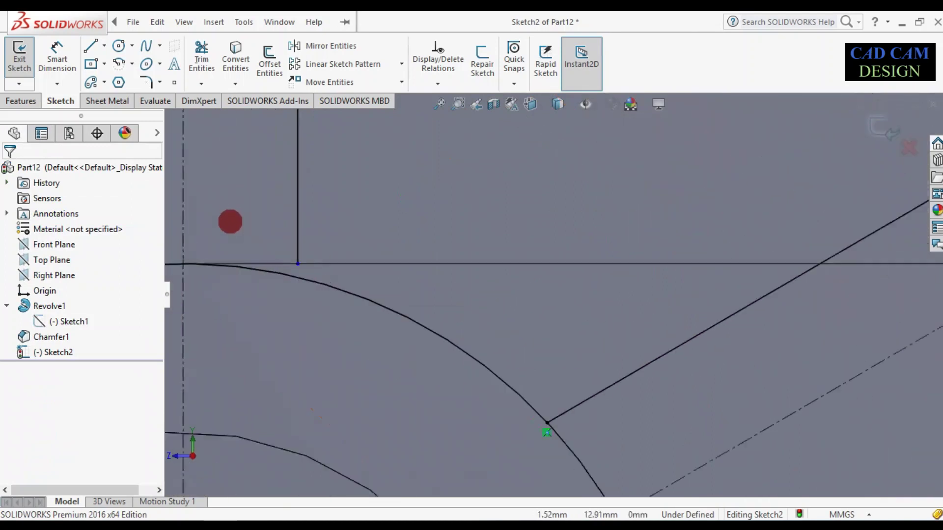
Step: Extend the vertical line's lower end past the 24 mm circle and trim the overhang and the arc between it and the vertical centerline
drag(326, 274, 326, 318)
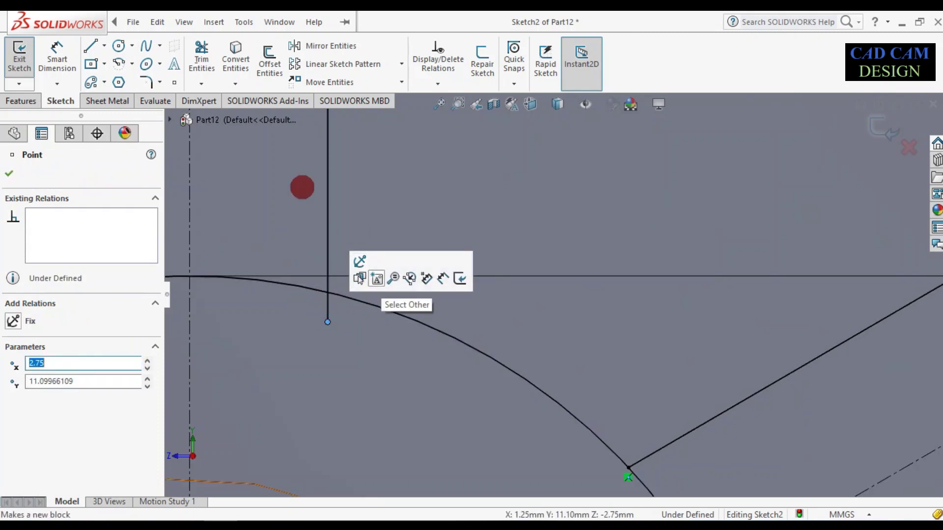
click(216, 162)
click(197, 40)
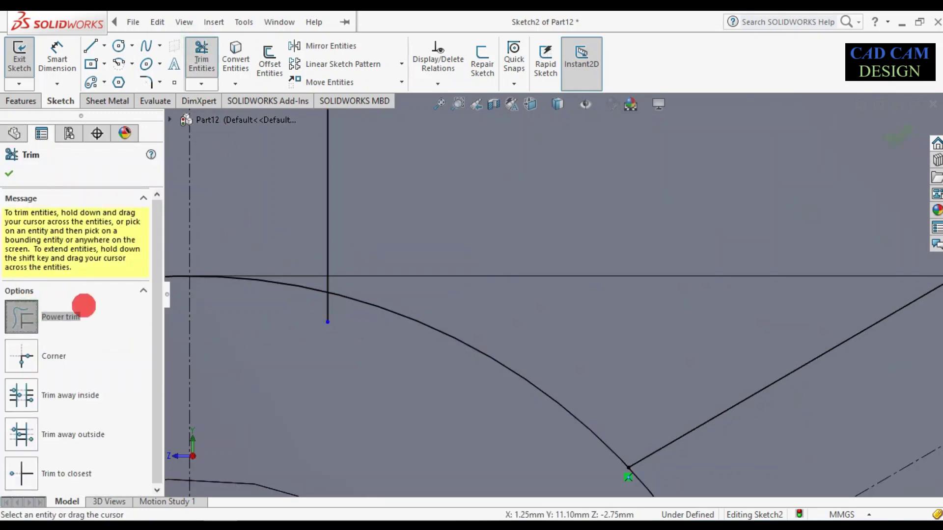
click(22, 473)
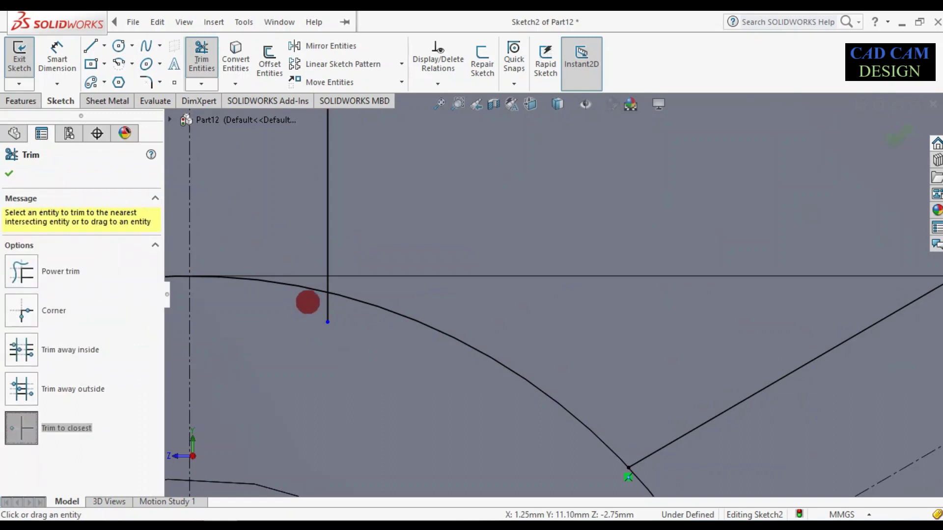
click(325, 307)
click(312, 288)
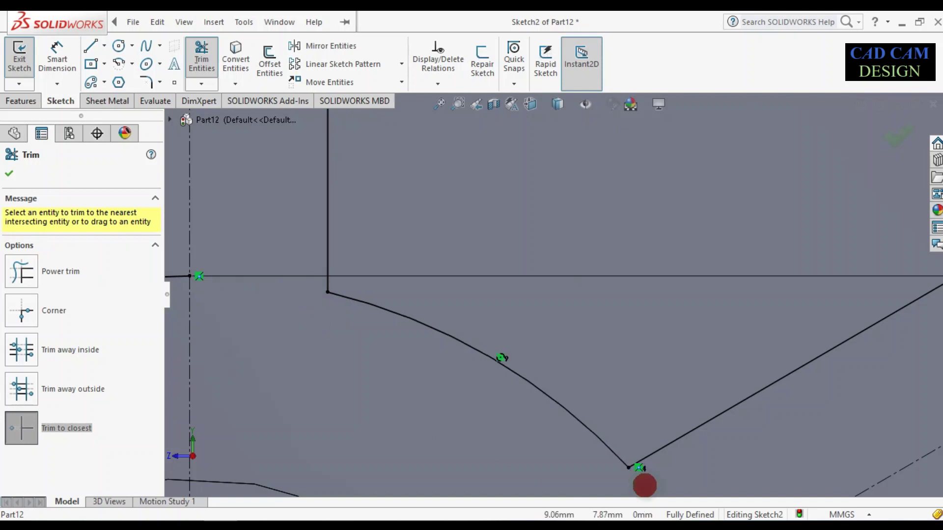
Step: Trim away the remaining portions of the 24 mm and 80 mm circles outside the sector profile
scroll(645, 485, up, 4)
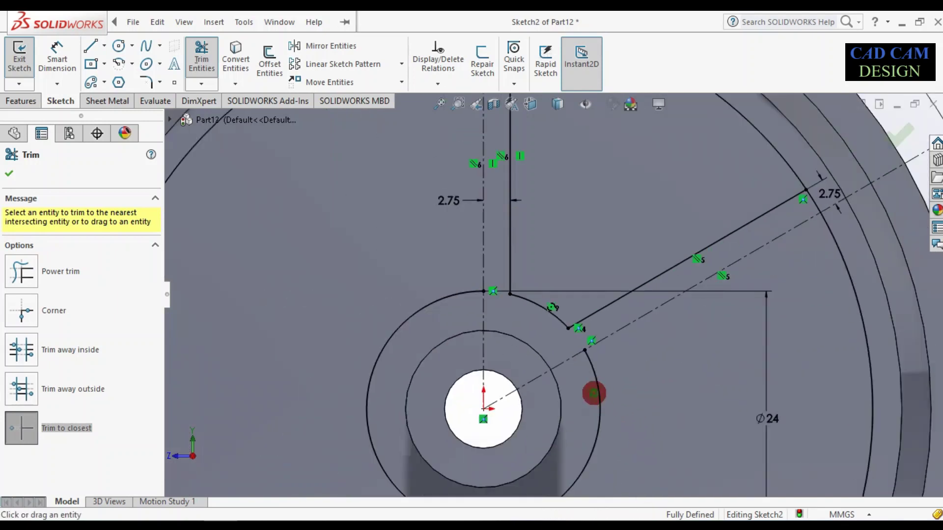
click(596, 389)
scroll(606, 390, up, 4)
scroll(631, 212, down, 3)
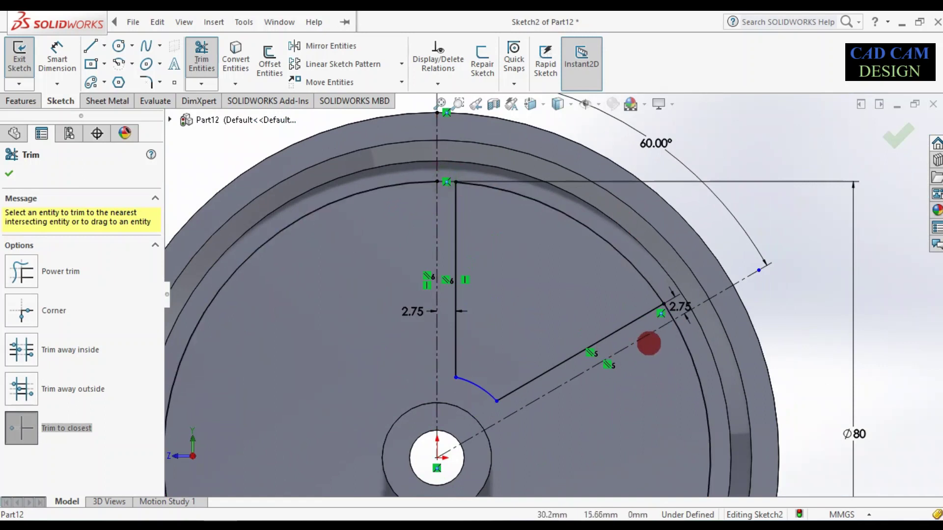
click(696, 375)
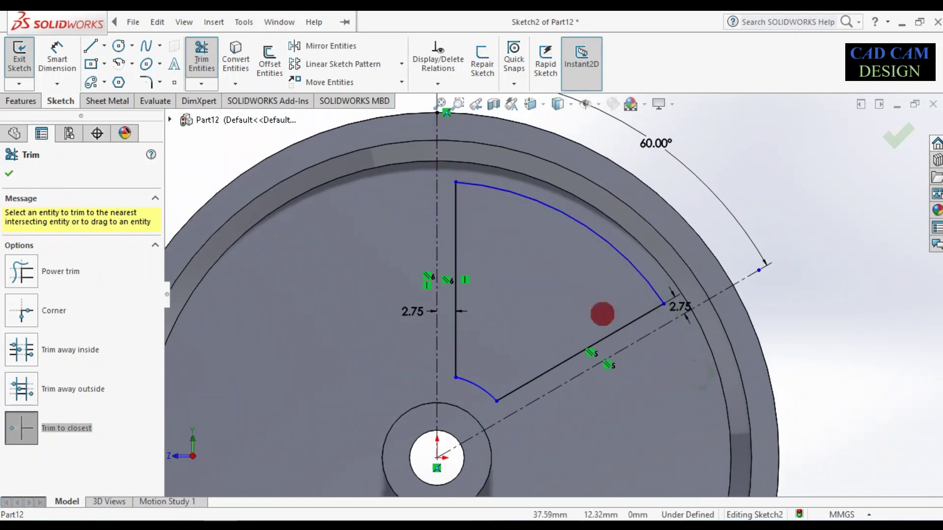
Step: Fillet the sector profile's two inner corners, where the straight lines meet the small arc, with a 2 mm radius
scroll(479, 380, up, 3)
scroll(595, 269, down, 1)
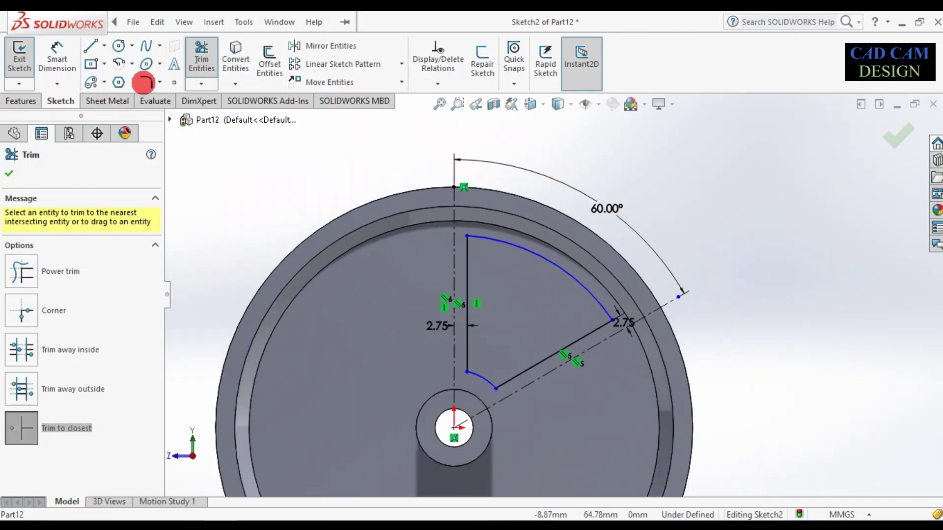
click(146, 82)
click(466, 357)
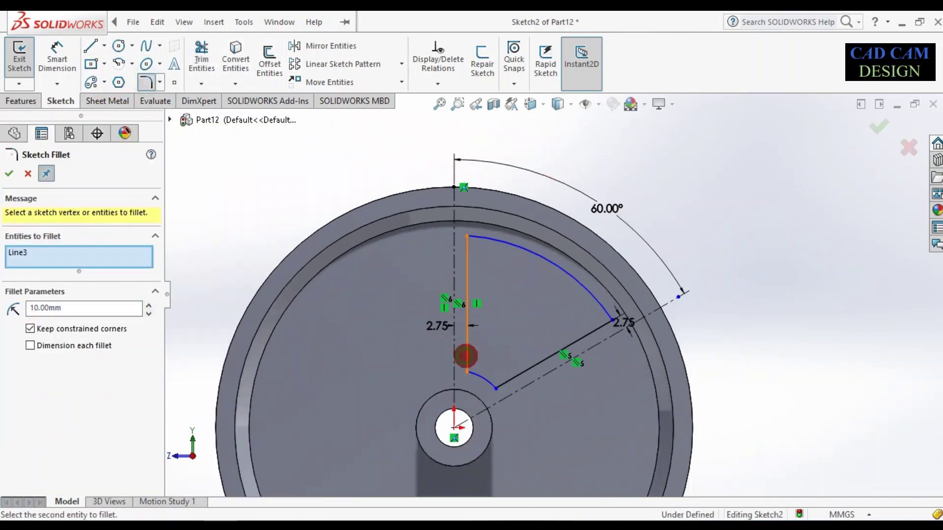
click(505, 379)
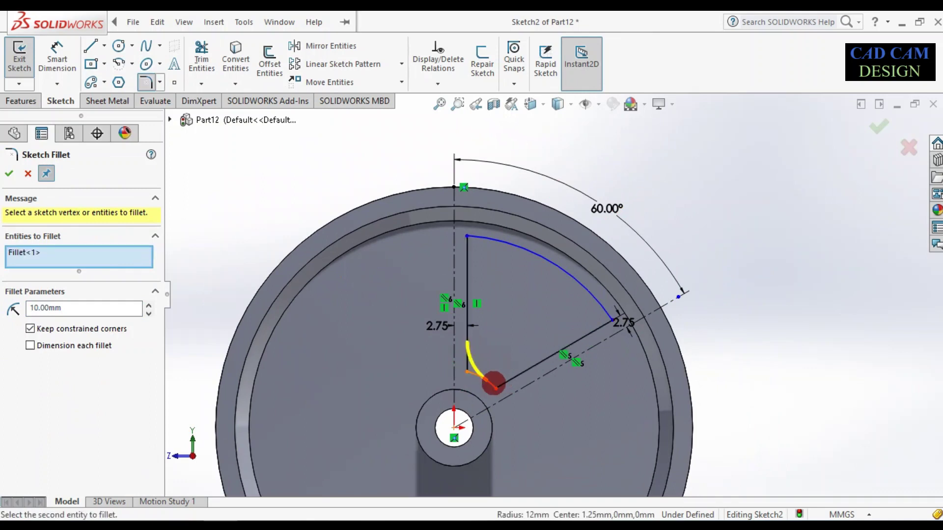
click(503, 381)
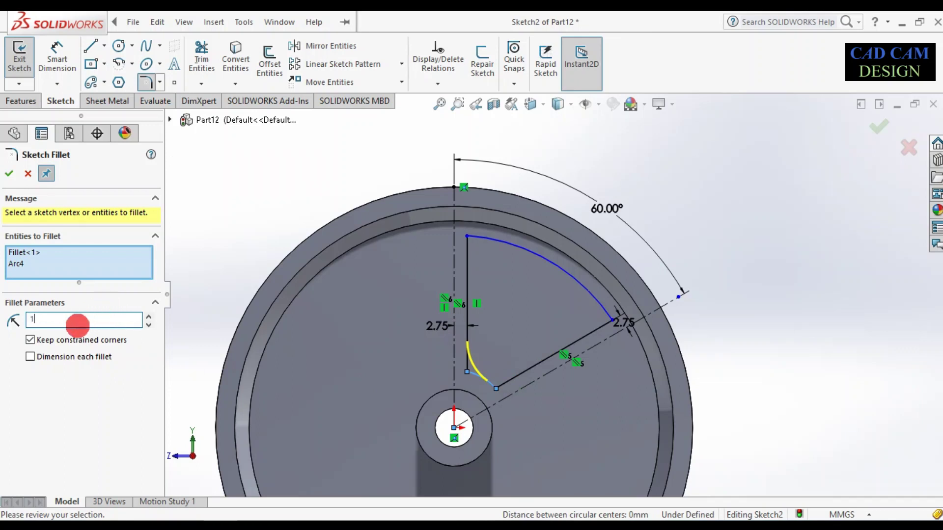
click(111, 265)
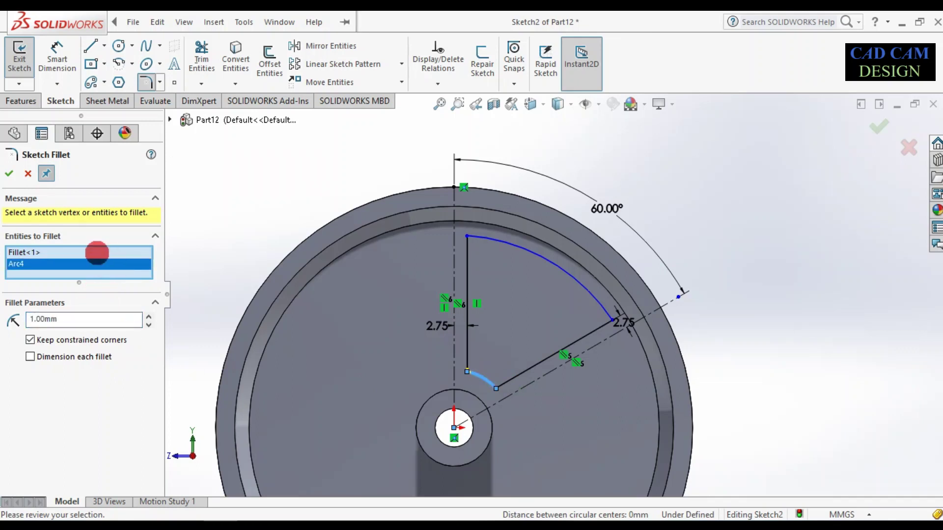
click(88, 253)
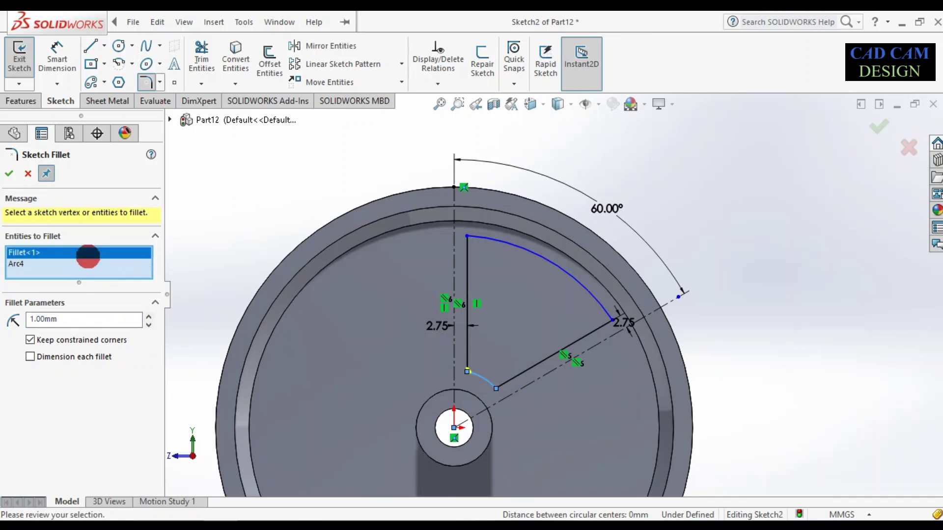
click(81, 265)
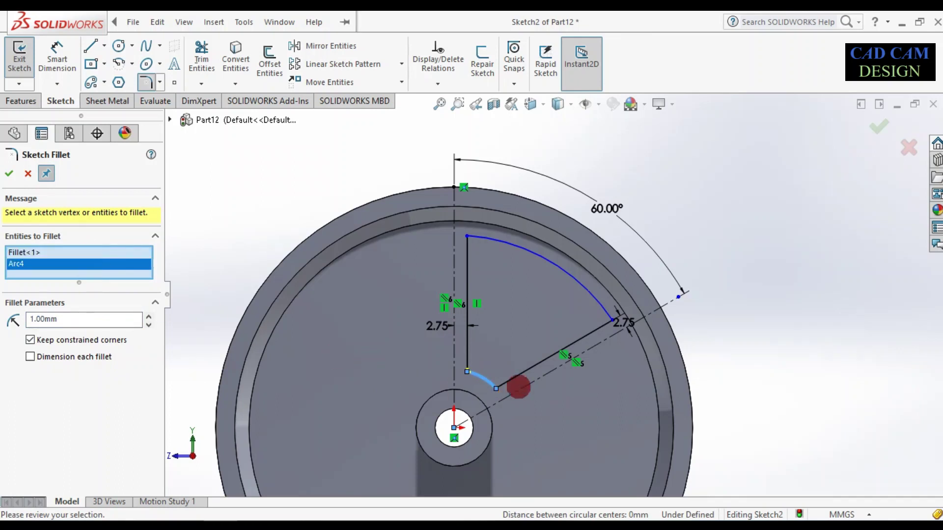
click(514, 375)
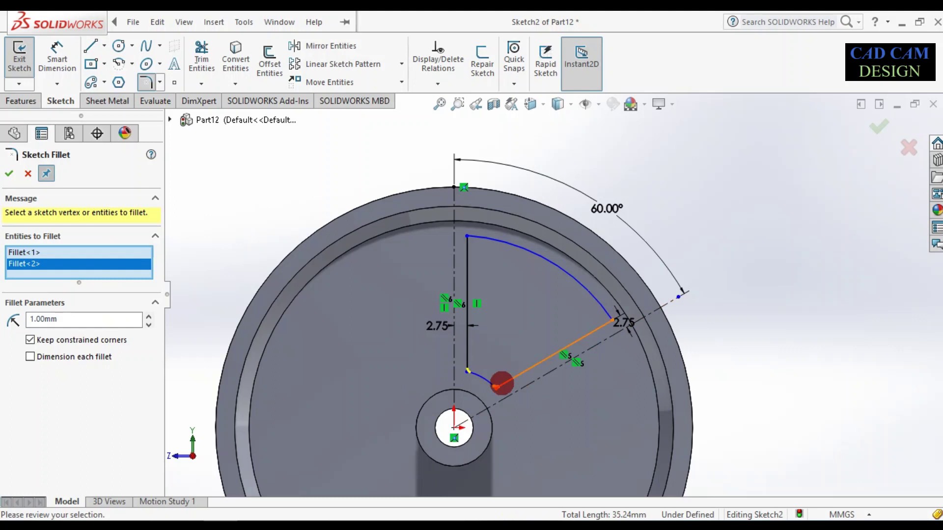
scroll(502, 383, down, 4)
click(107, 319)
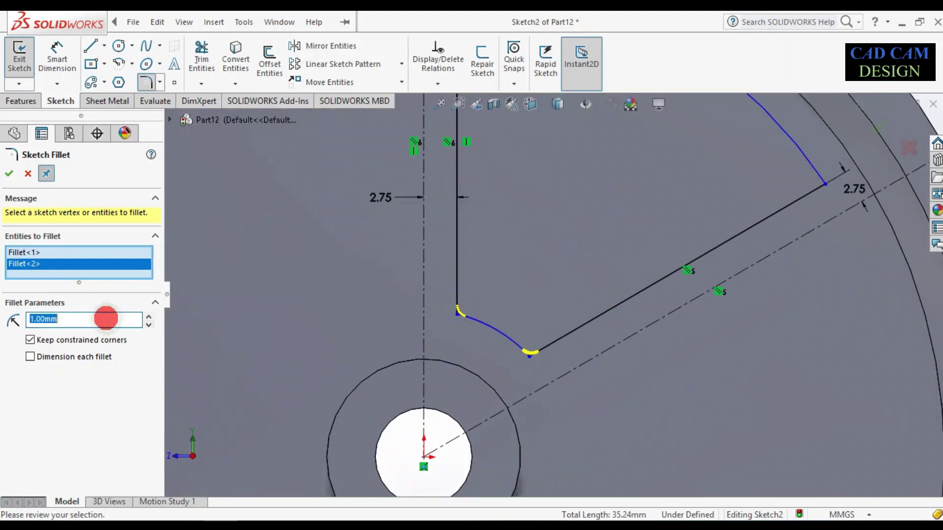
scroll(540, 284, up, 1)
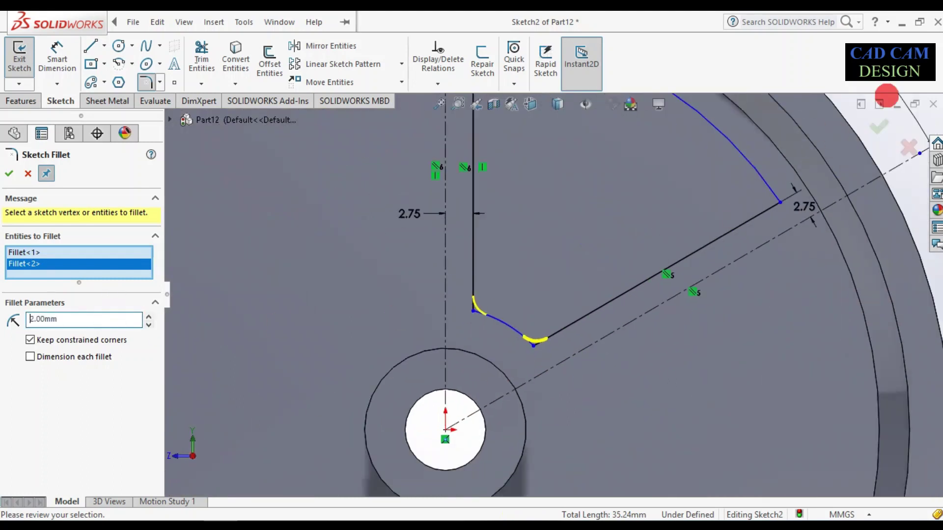
click(878, 127)
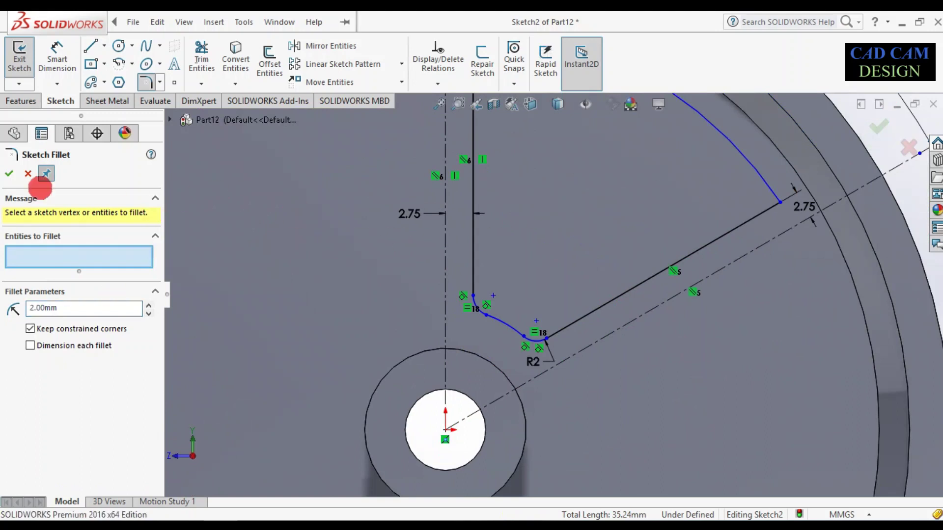
Step: Fillet the sector profile's two outer corners with a 4 mm radius and end the sketch fillet command
key(z)
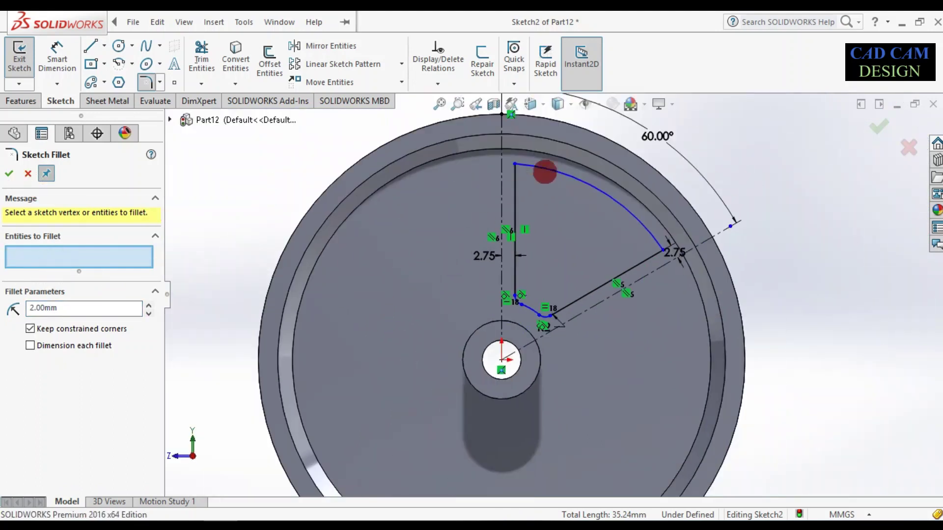
click(546, 167)
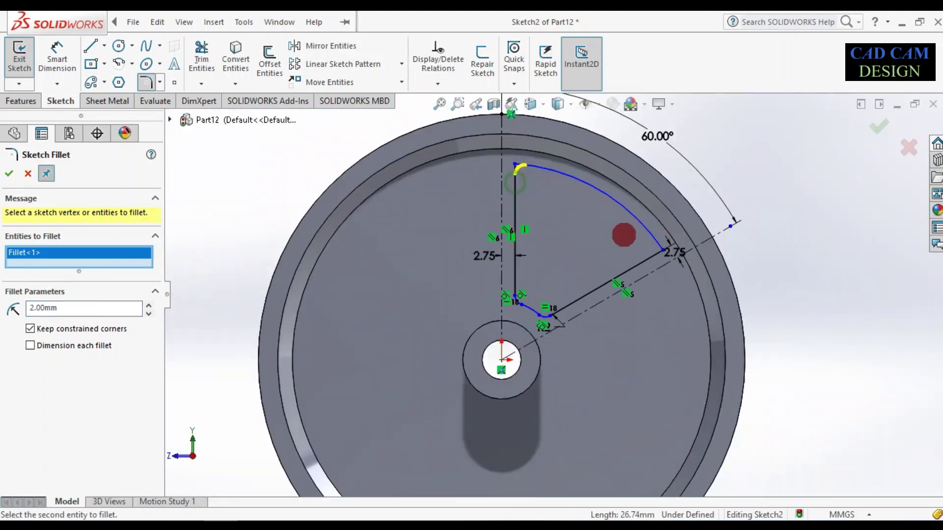
click(655, 240)
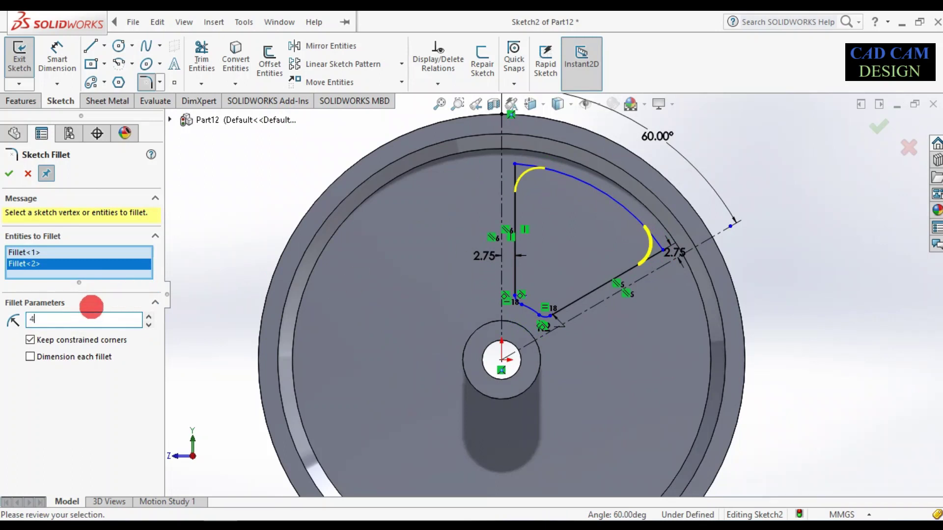
click(890, 129)
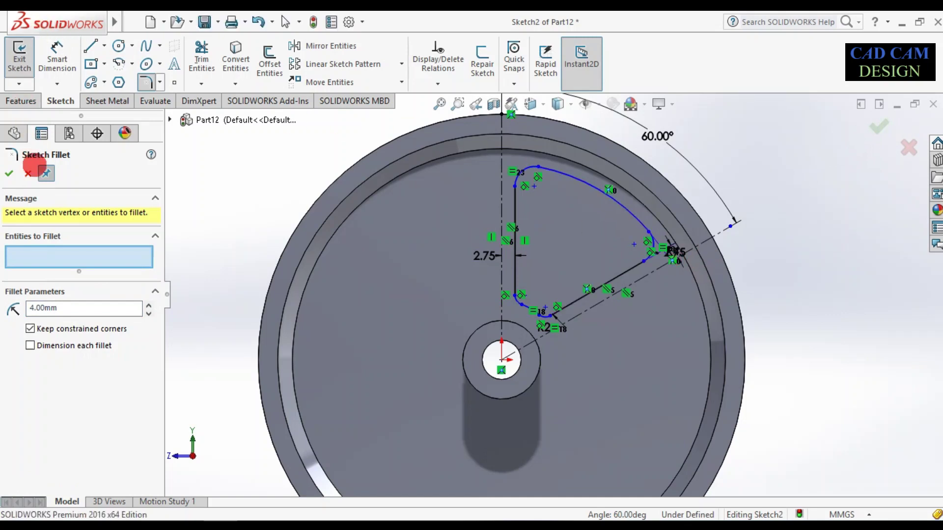
click(27, 175)
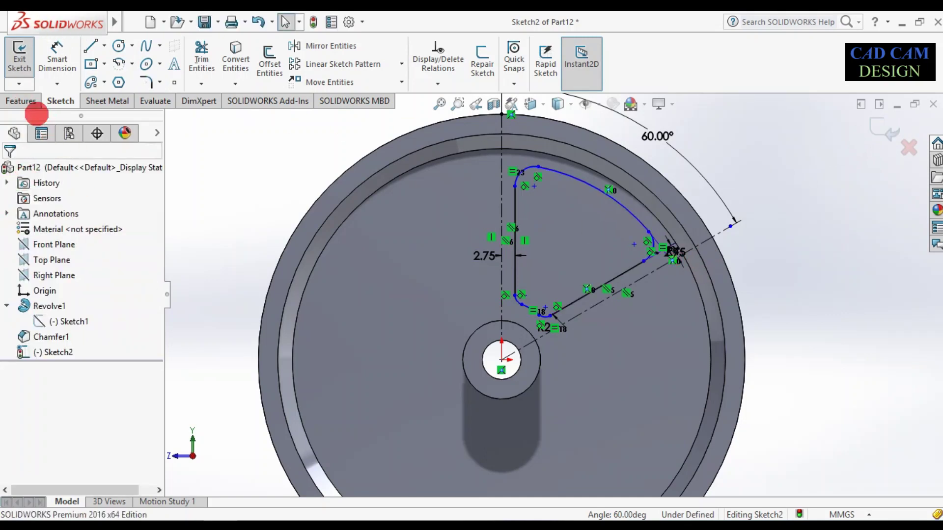
Step: Cut-extrude the filleted sector profile through the wheel's web with a blind depth of 10 mm
click(22, 101)
click(211, 64)
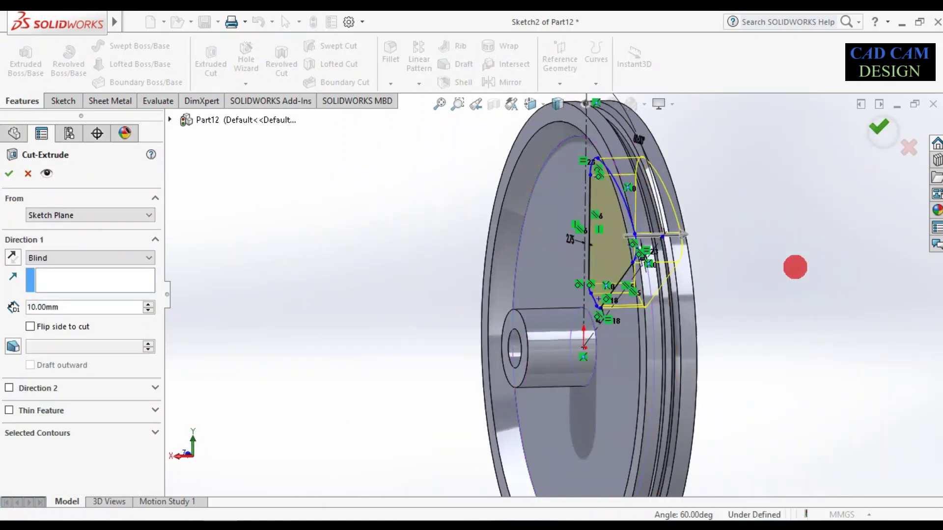
key(Return)
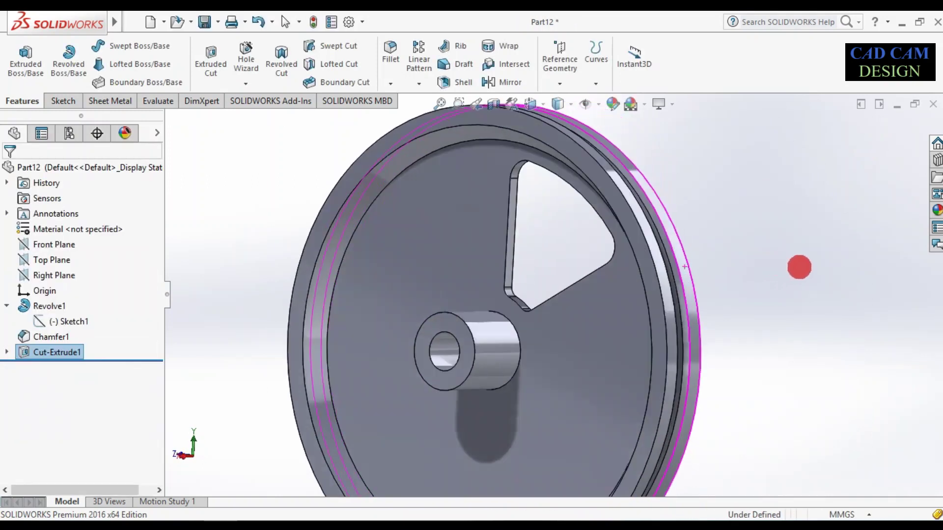
Step: Start a circular pattern with the sector-shaped cut as the patterned feature and activate its axis selection
scroll(545, 231, up, 4)
middle_drag(538, 200, 525, 276)
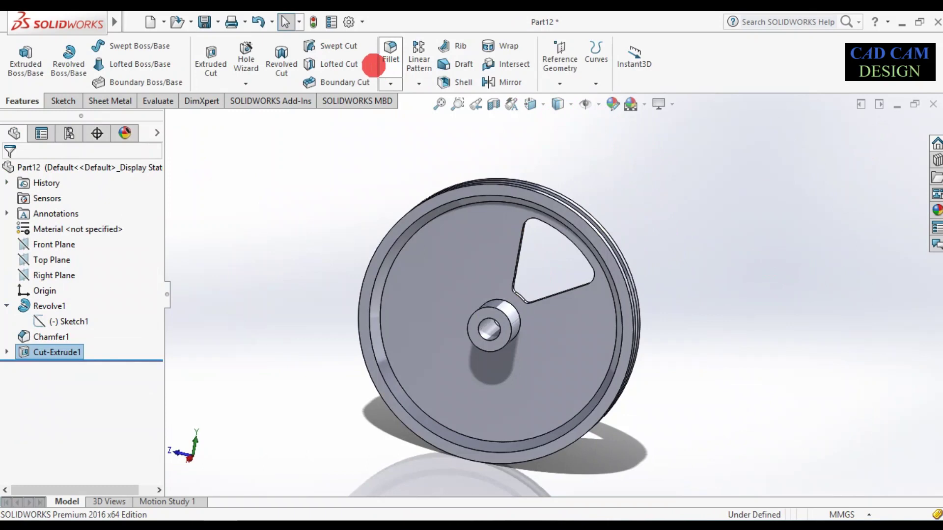
click(418, 83)
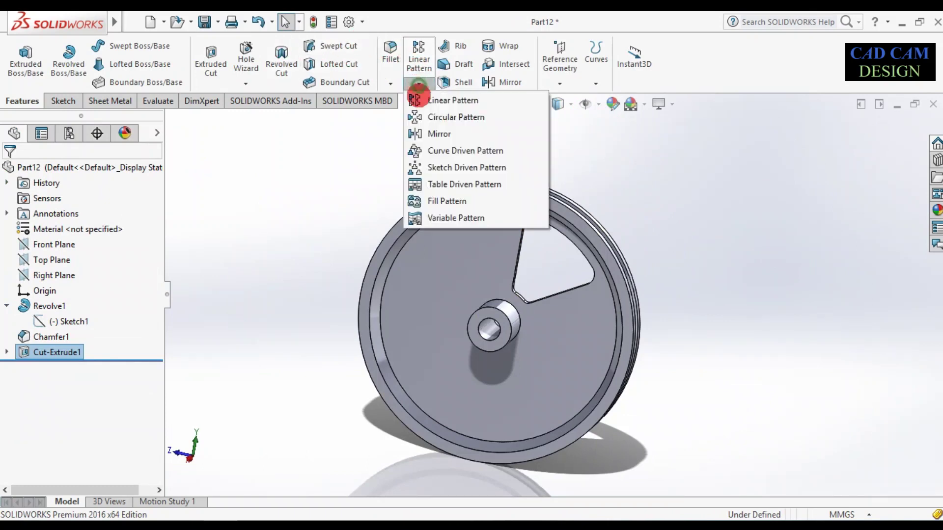
click(427, 117)
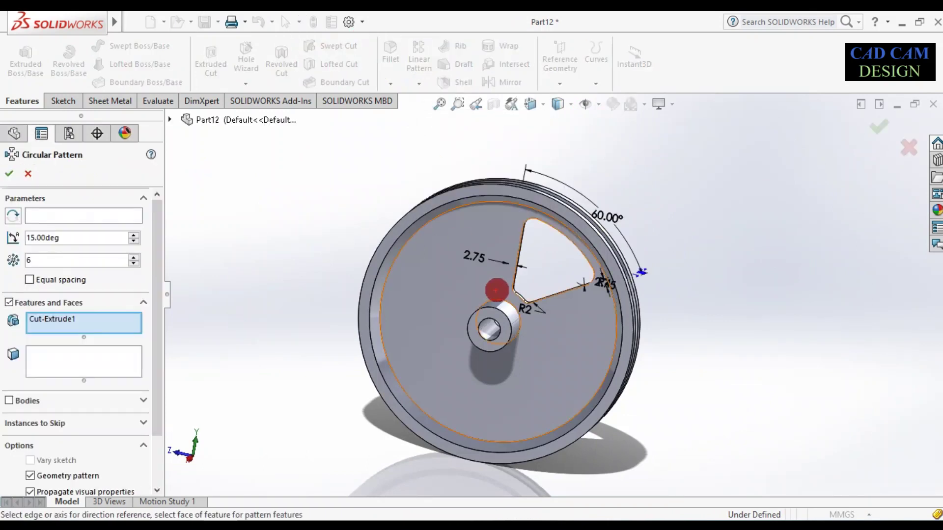
click(121, 319)
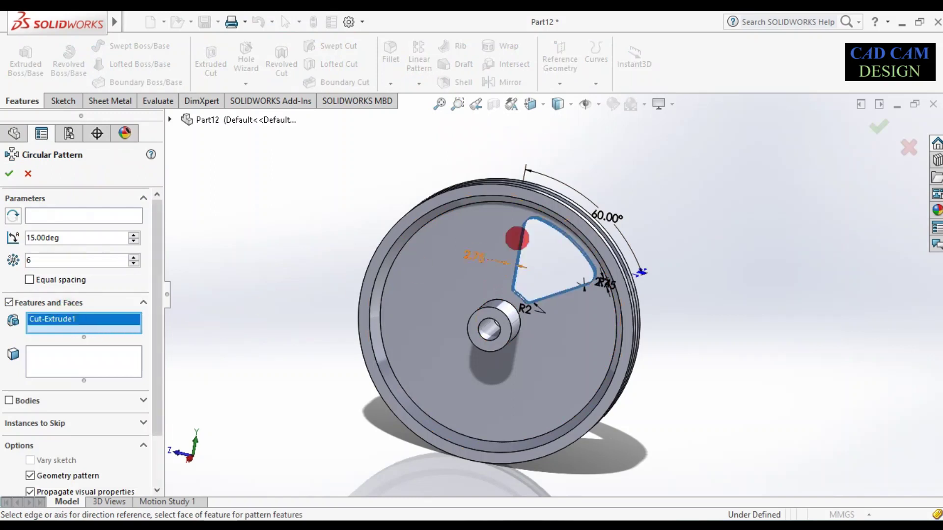
scroll(517, 239, down, 3)
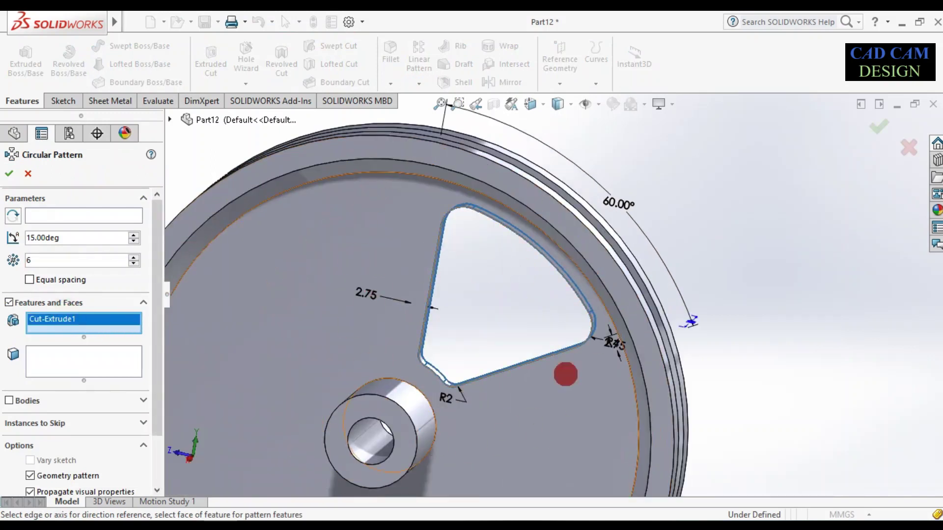
click(77, 215)
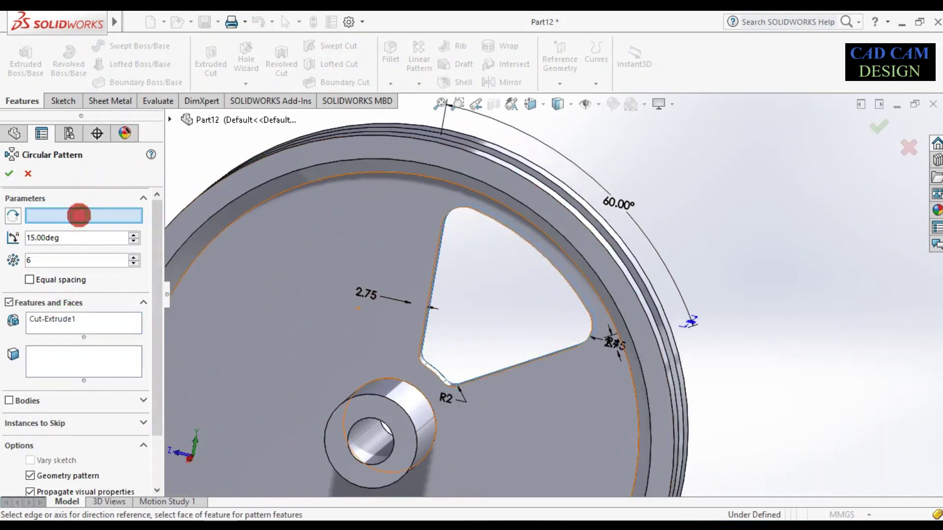
scroll(373, 315, up, 3)
middle_drag(406, 284, 455, 259)
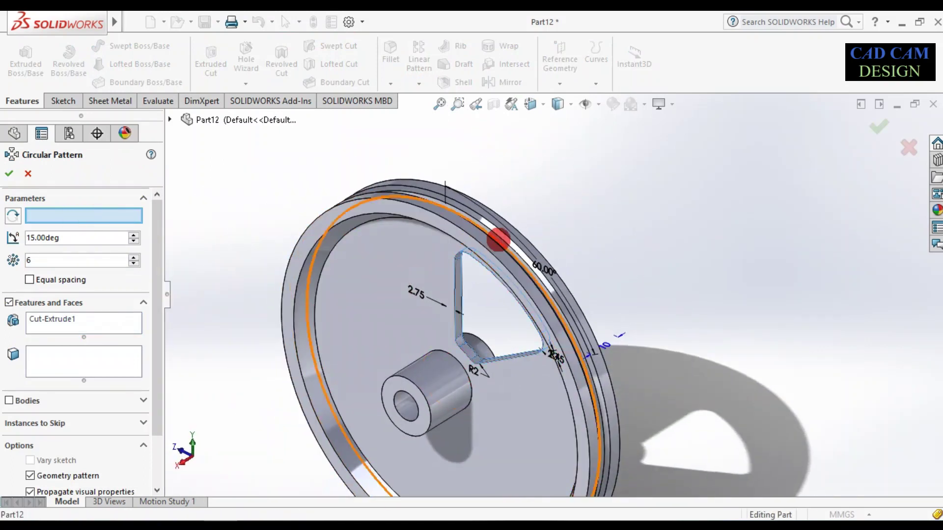
click(495, 245)
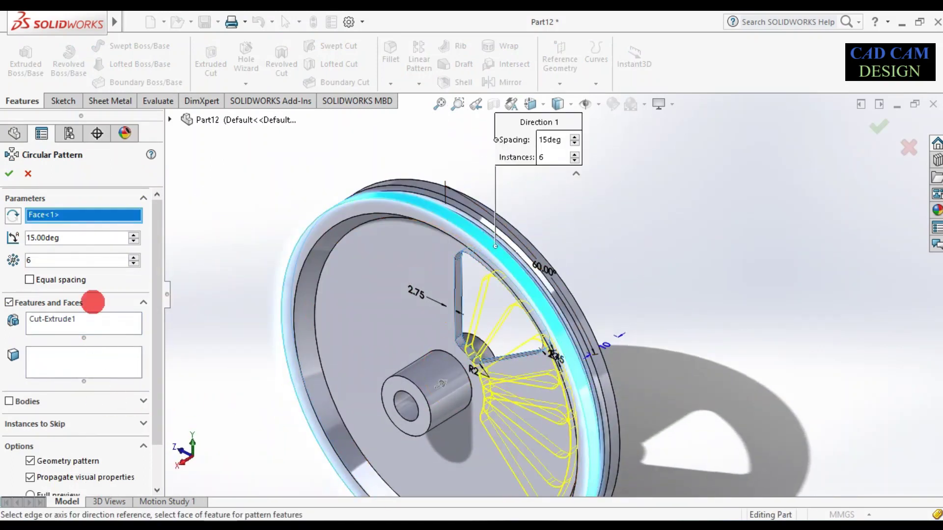
right_click(109, 217)
click(133, 239)
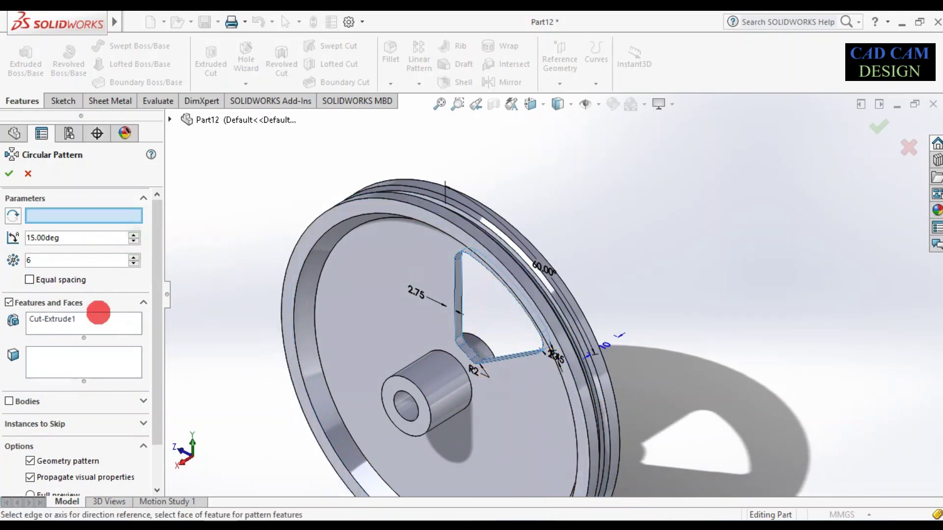
Step: Pattern the sector-shaped cut around the hub's outer cylindrical face with 6 instances at 60° spacing and accept the circular pattern
click(439, 386)
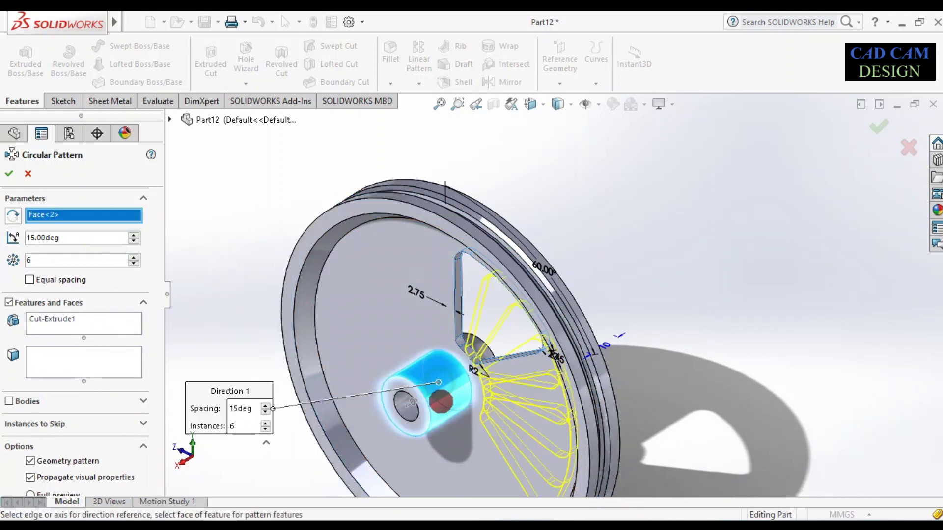
middle_drag(488, 362, 231, 362)
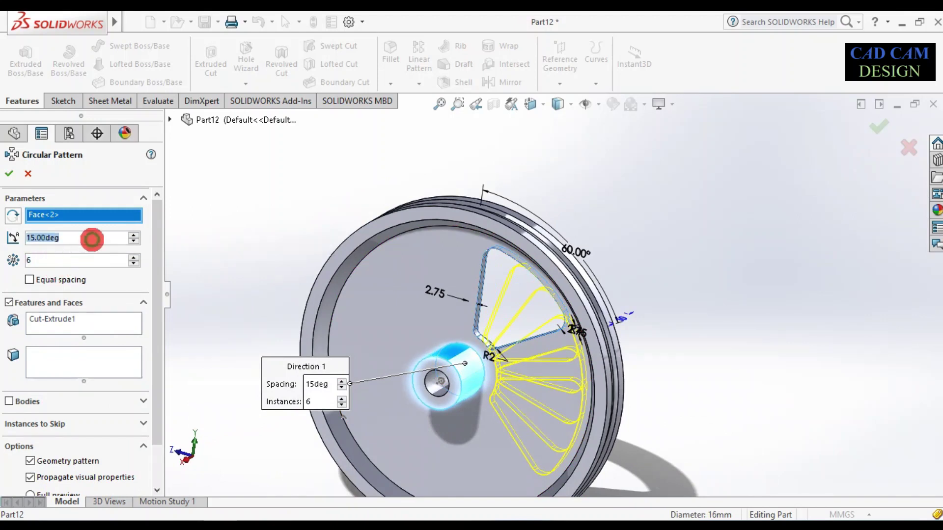
text(60)
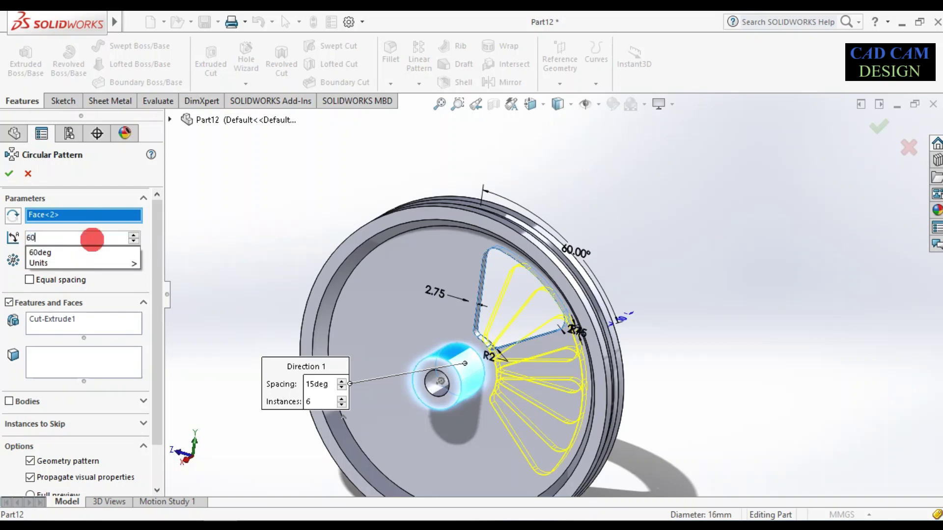
key(Return)
middle_drag(331, 290, 527, 221)
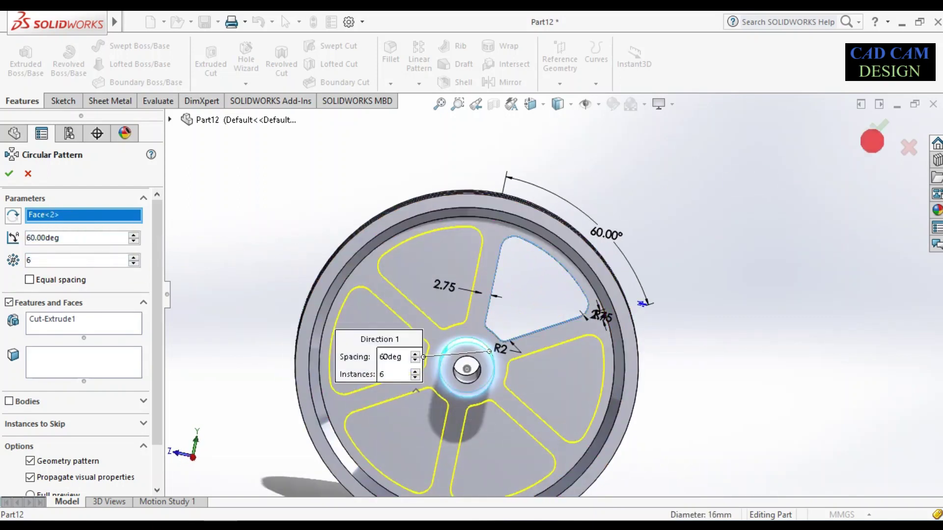
click(879, 125)
key(Return)
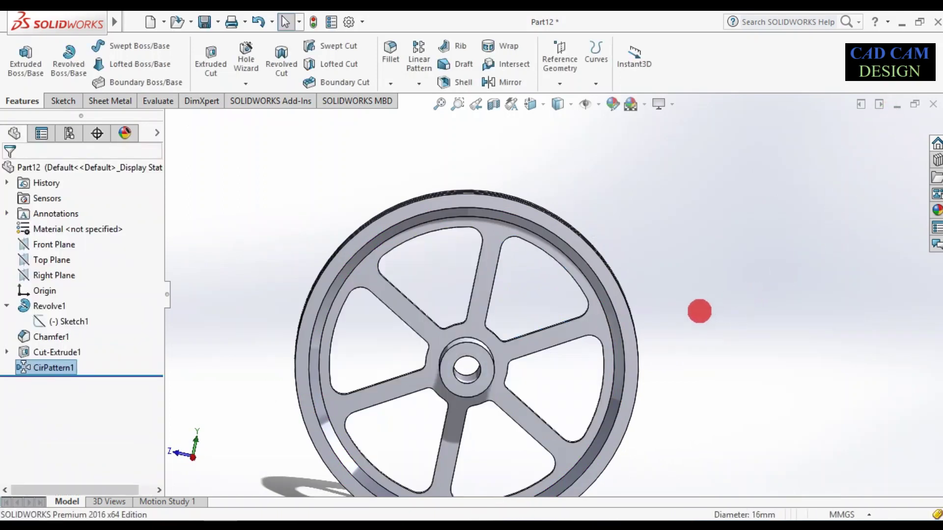
Step: Start a new sketch on the Top Plane and orient the view normal to it
middle_drag(604, 320, 499, 365)
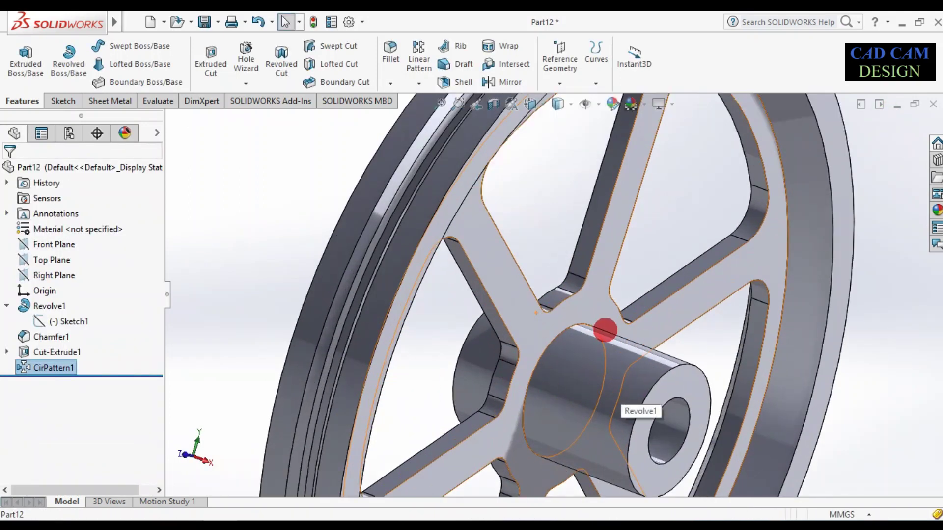
scroll(608, 332, down, 3)
scroll(571, 348, up, 2)
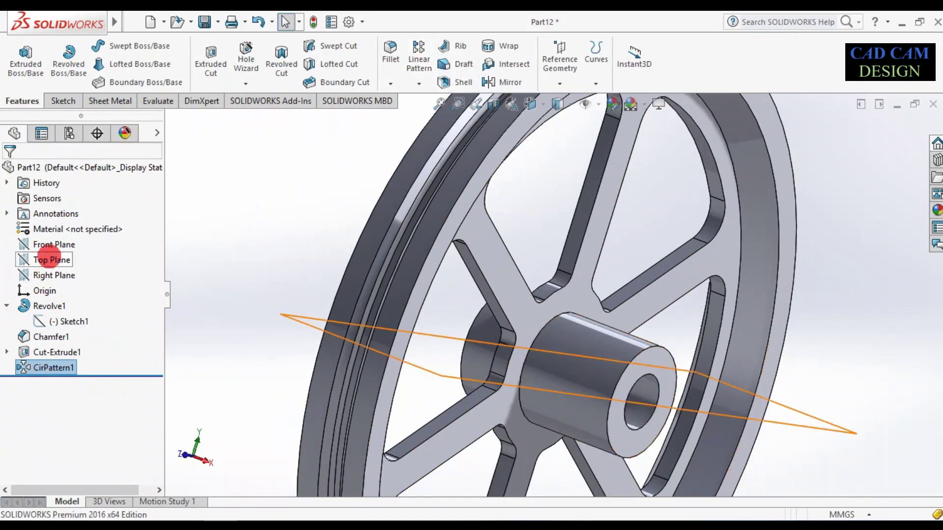
right_click(41, 260)
click(62, 238)
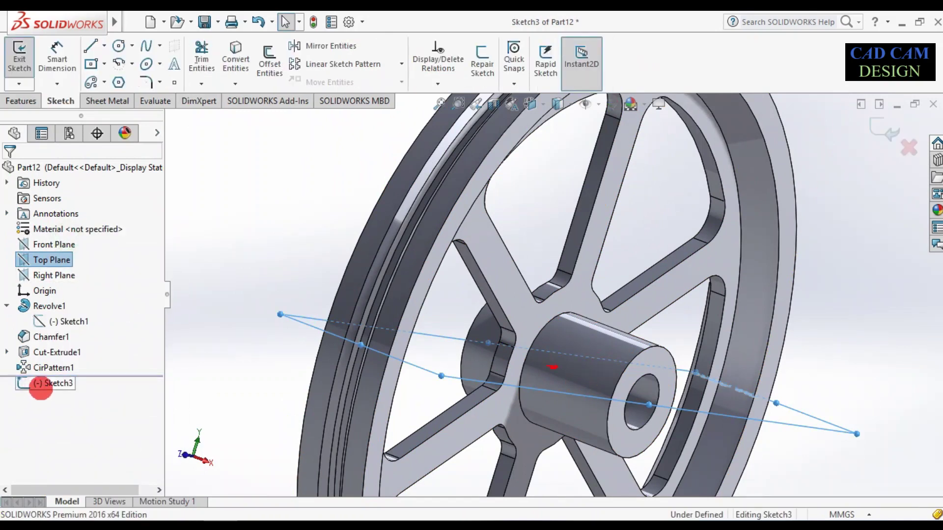
right_click(41, 388)
click(70, 309)
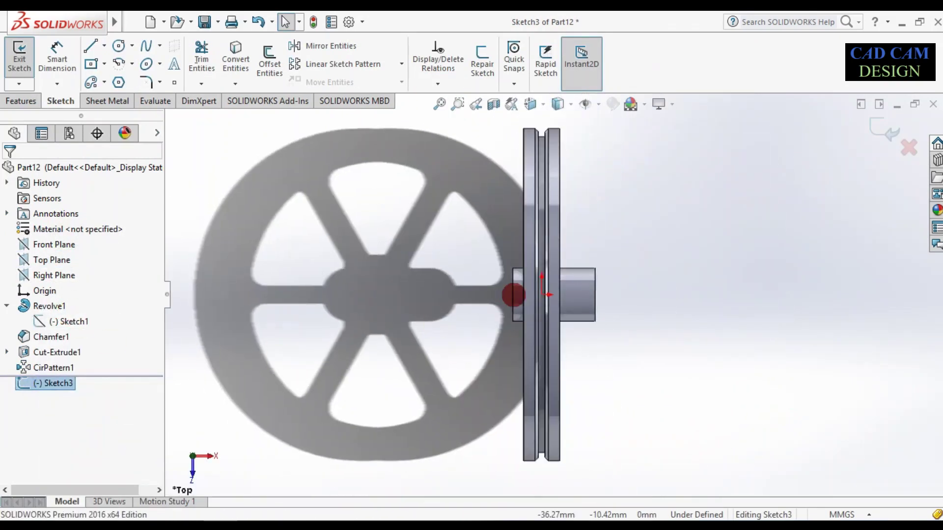
Step: Sketch a horizontal centerline about 27 mm long from the midpoint of the hub's longer end through the origin, past the opposite hub end
scroll(614, 248, down, 2)
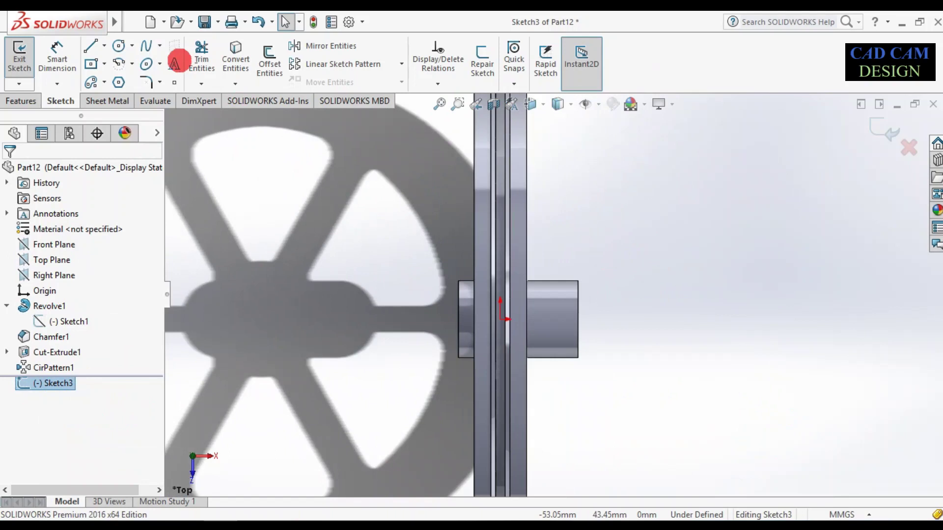
click(104, 46)
click(106, 77)
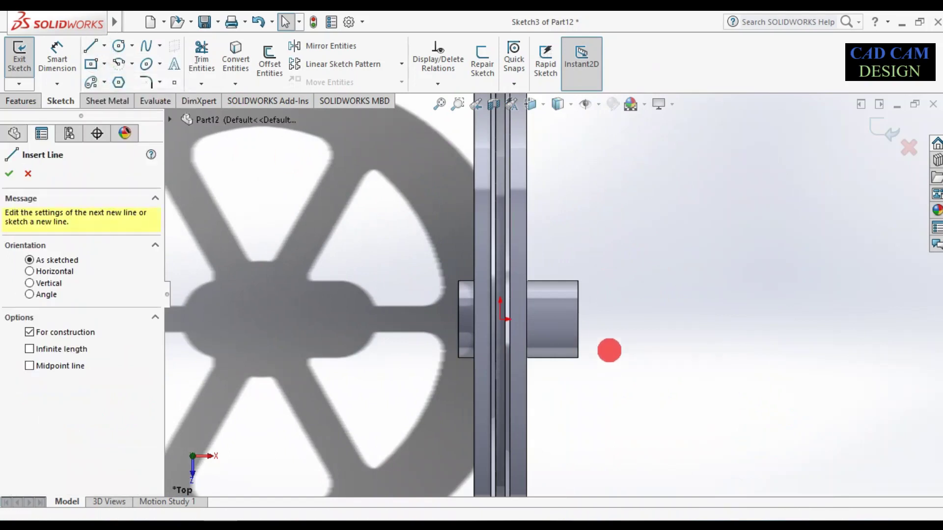
click(578, 320)
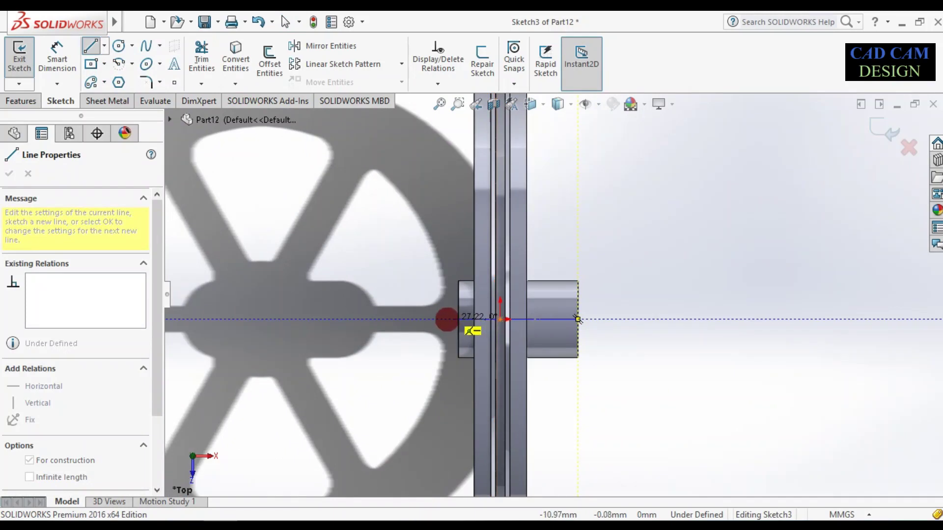
click(447, 319)
scroll(580, 311, down, 3)
key(Escape)
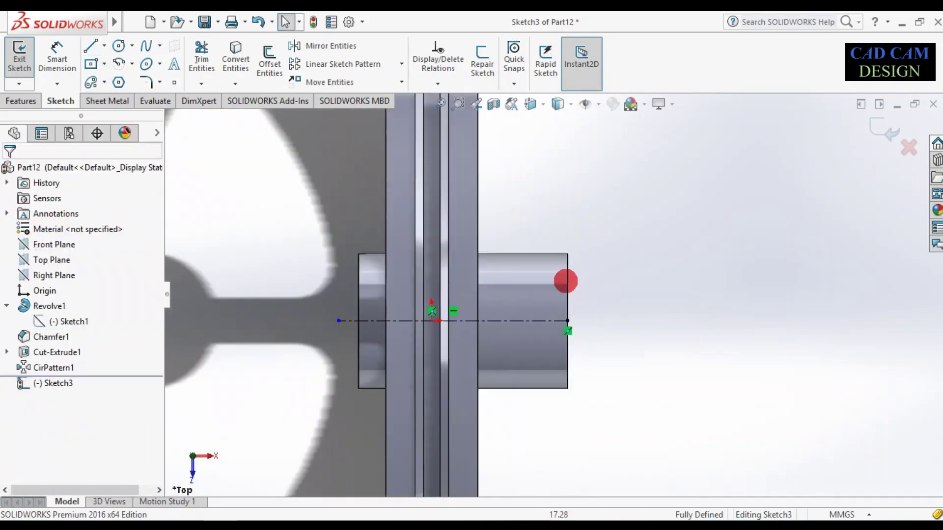
Step: Sketch a circle about 4 mm in diameter, centred on the centerline within the hub's longer projecting part
click(118, 45)
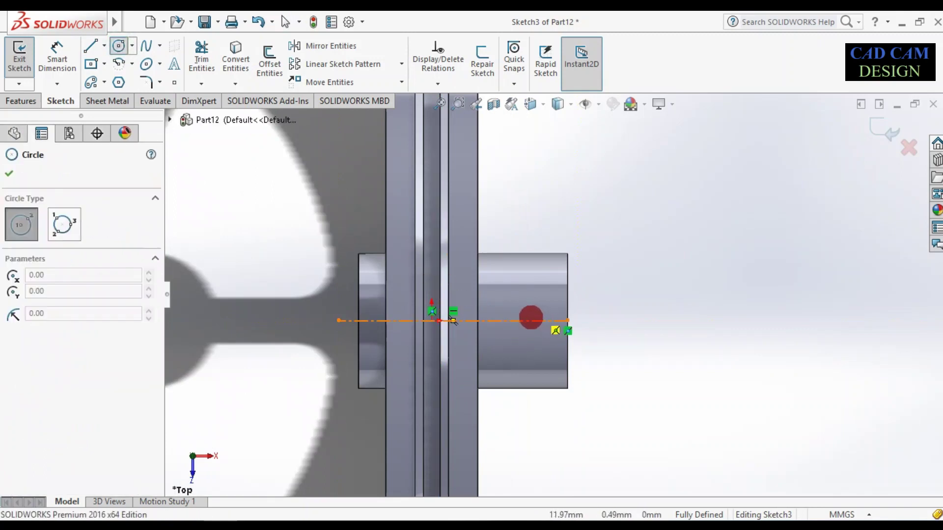
click(536, 321)
click(538, 336)
Step: Dimension the circle's centre 7 mm from the end edge of the hub's longer side
right_drag(665, 417, 659, 288)
scroll(575, 317, down, 5)
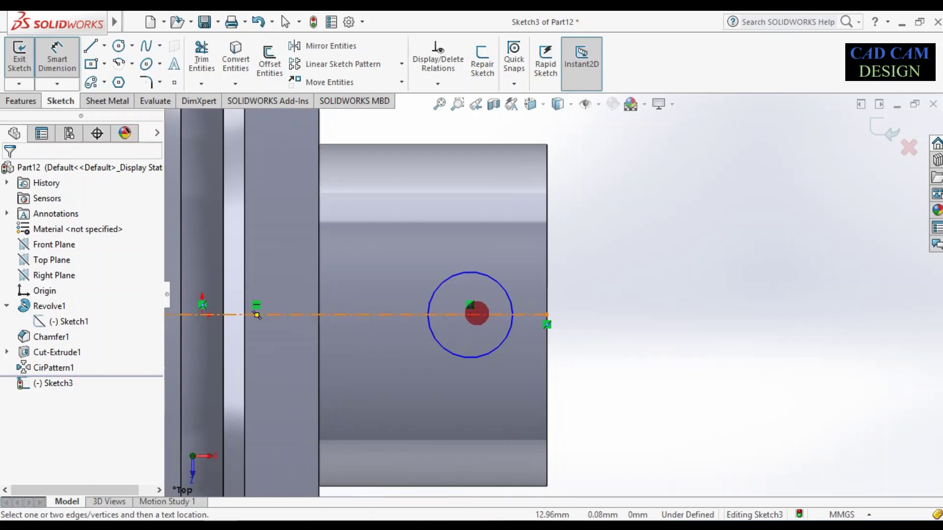
click(470, 315)
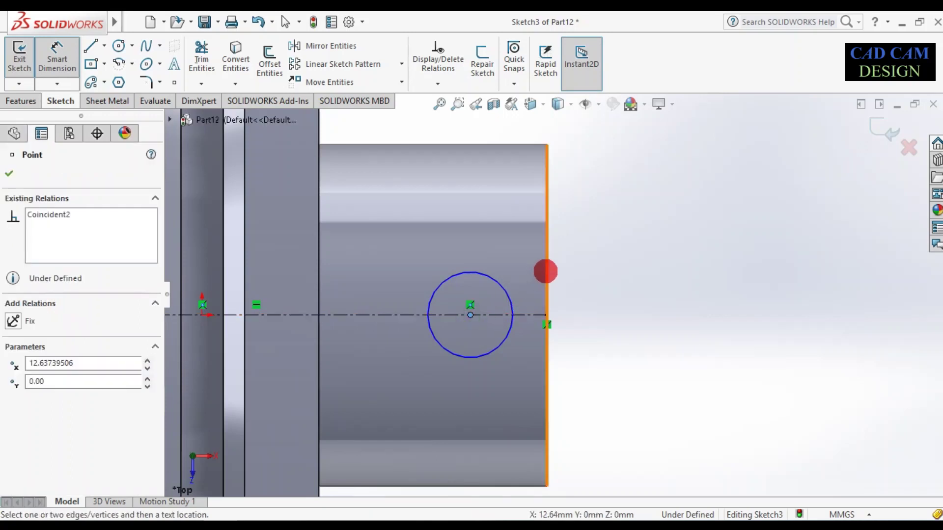
click(546, 271)
click(513, 136)
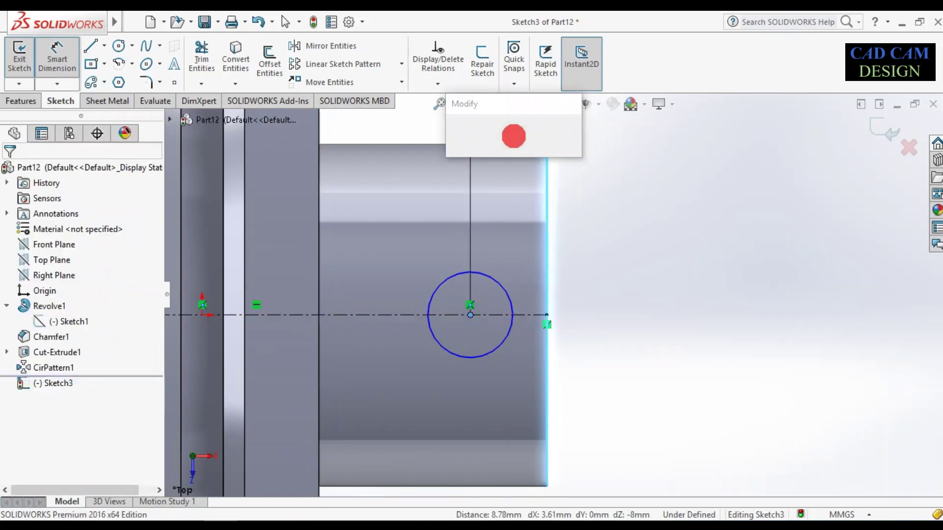
text(4)
key(BackSpace)
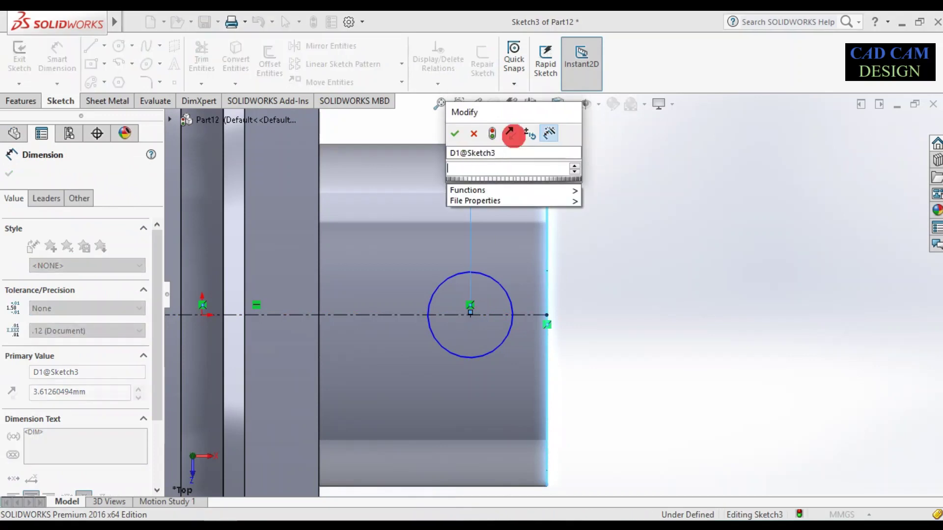
text(7)
key(Return)
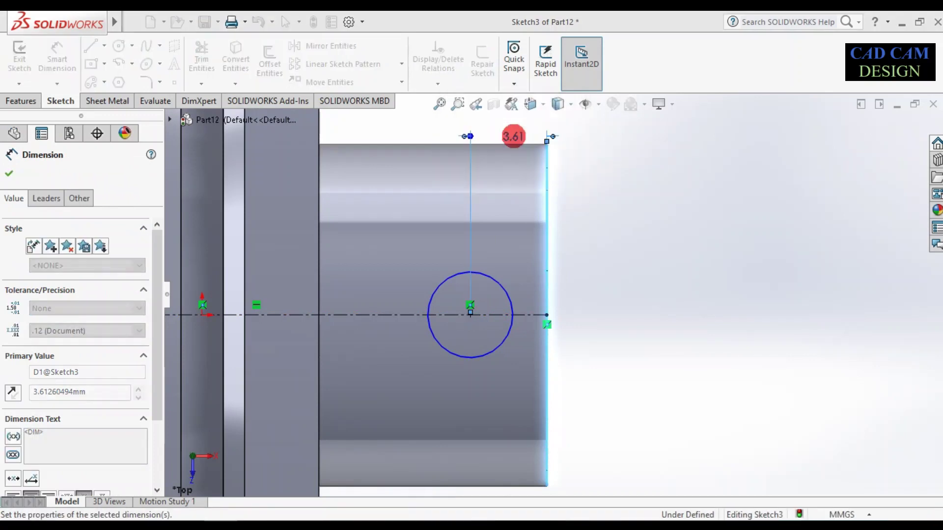
Step: Set the circle's diameter to 3 mm and exit the sketch
click(424, 280)
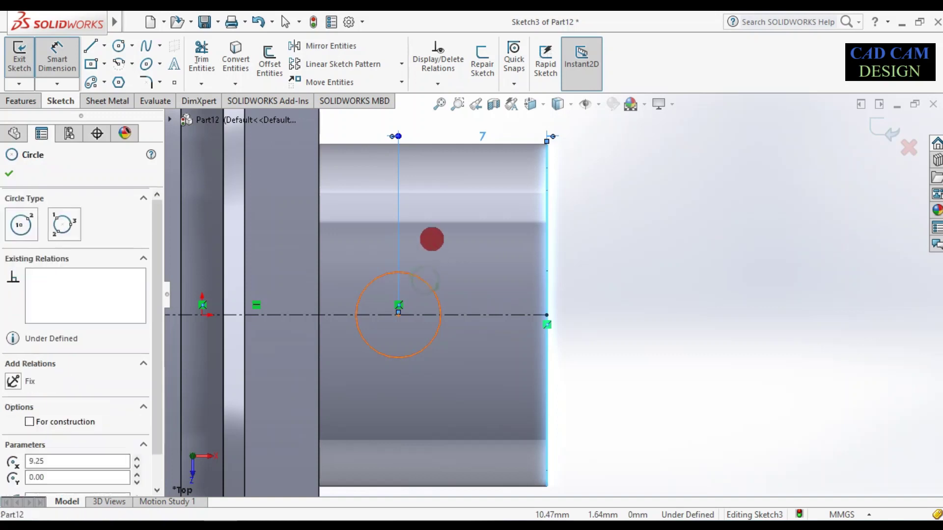
click(432, 236)
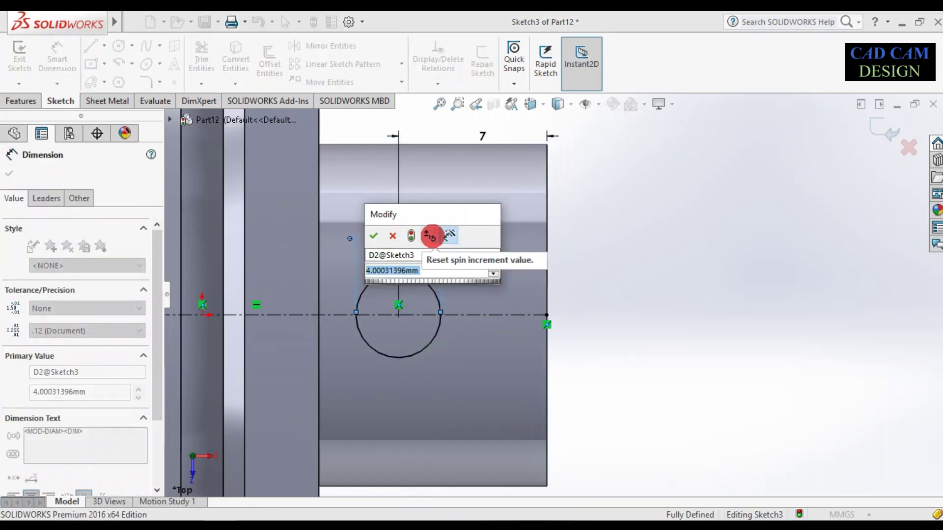
text(3)
key(Return)
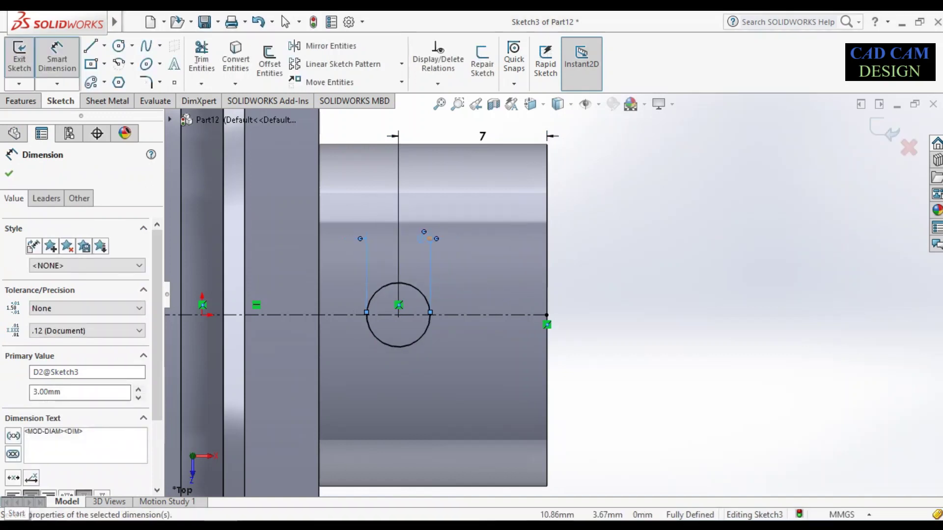
click(883, 129)
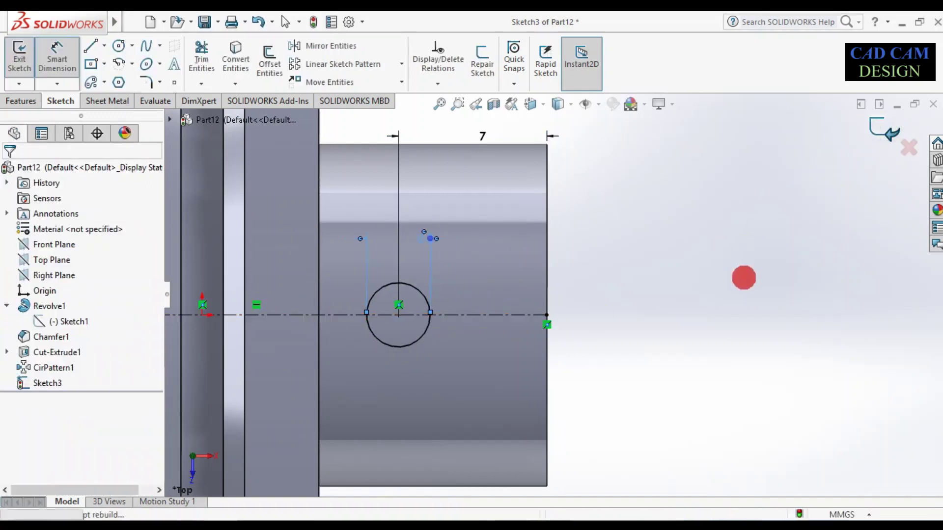
Step: Cut-extrude the 3 mm circle through one side of the hub wall with a blind depth of 10 mm in the reversed direction
middle_drag(624, 300, 442, 211)
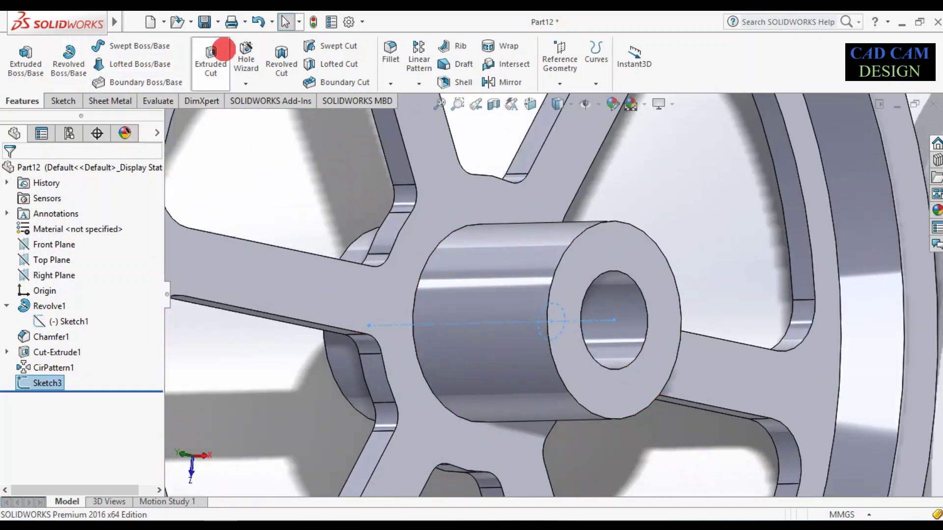
click(224, 50)
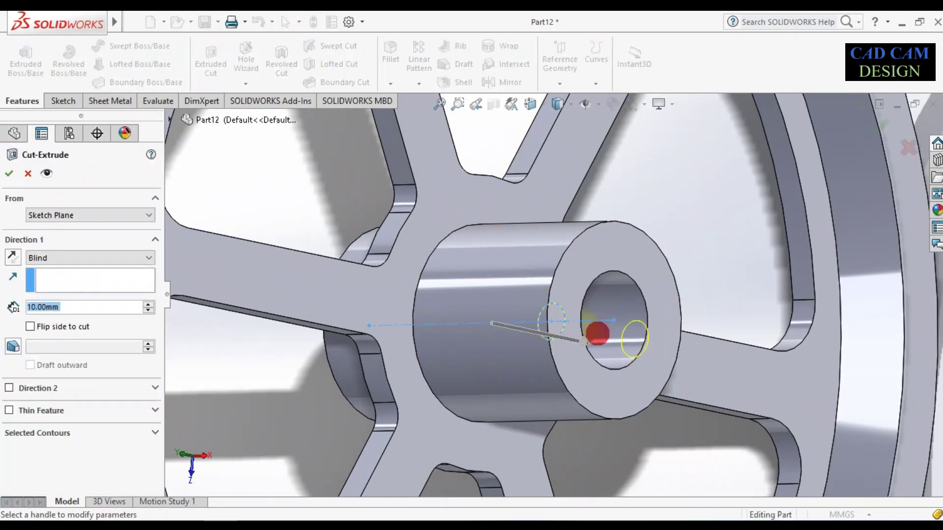
click(12, 255)
middle_drag(414, 312, 452, 256)
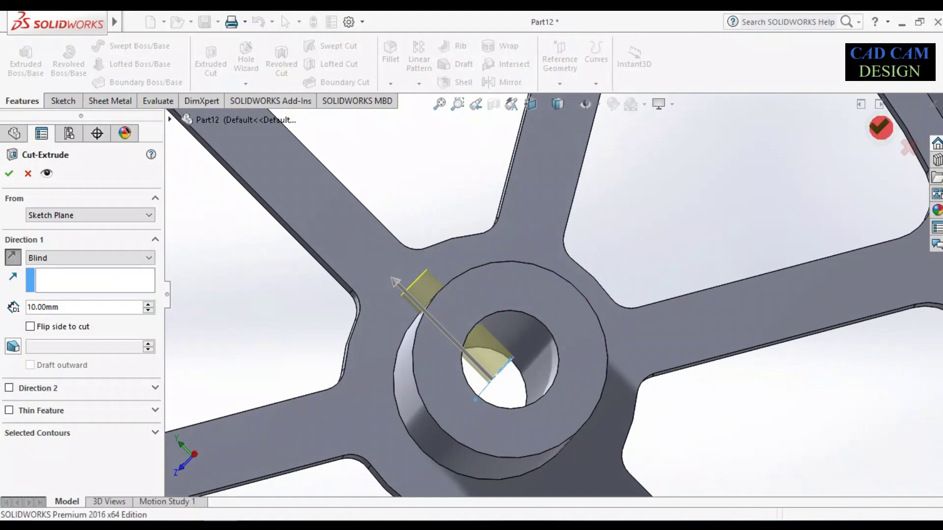
key(Return)
Step: Start a new sketch on the annular end face of the hub's longer side and orient the view normal to it
middle_drag(570, 269, 440, 318)
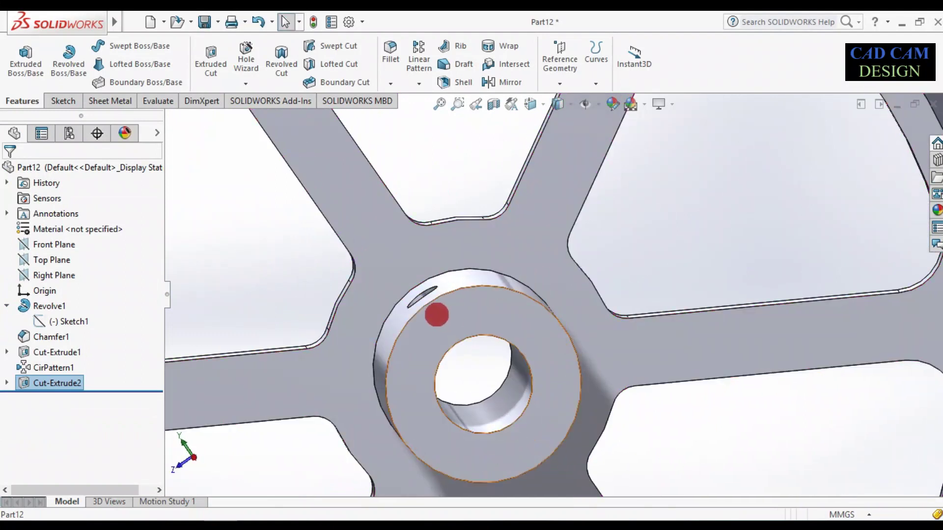
click(436, 315)
click(484, 269)
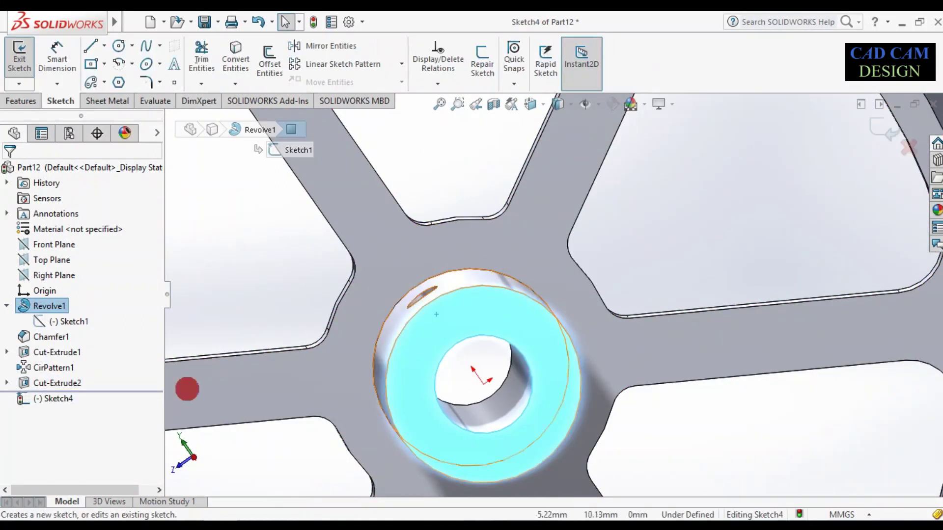
right_click(45, 397)
click(76, 315)
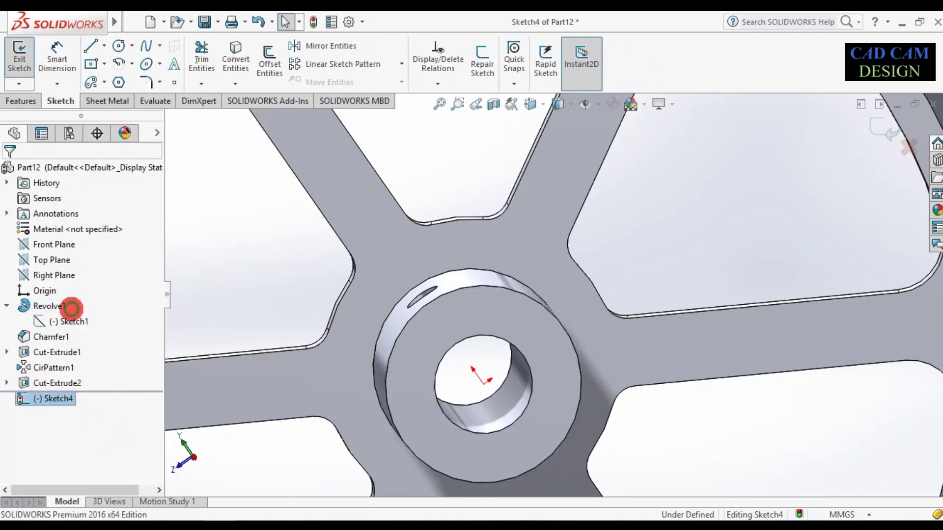
scroll(553, 319, down, 6)
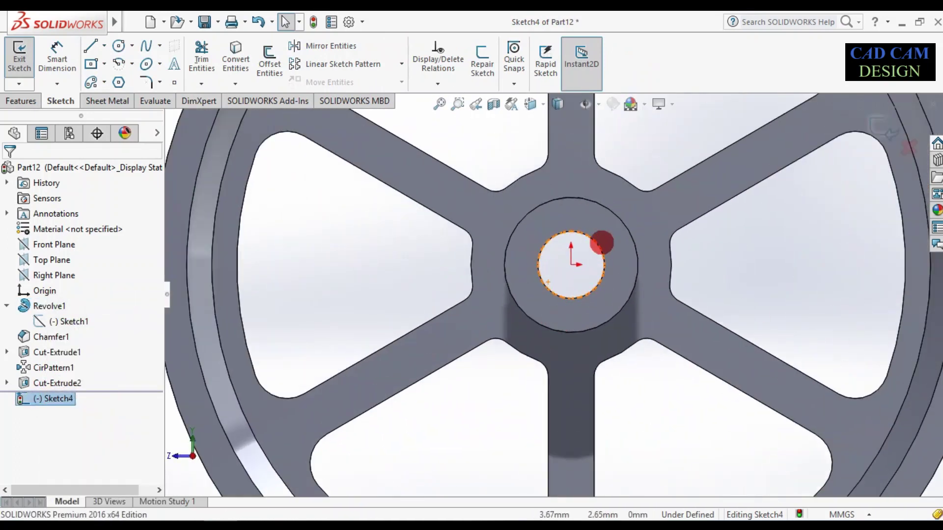
Step: Sketch a center rectangle about 4.2 mm high, centred on the lowest point of the hub's bore edge
click(92, 64)
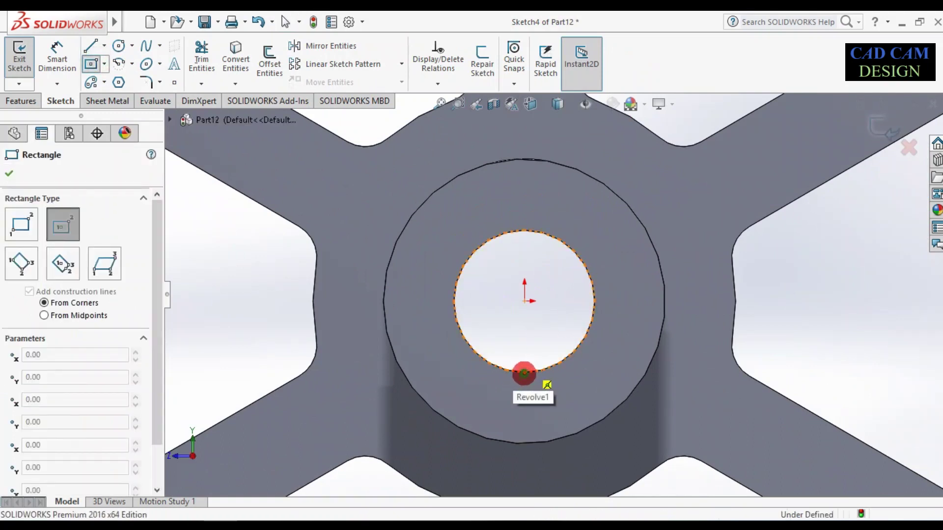
click(524, 374)
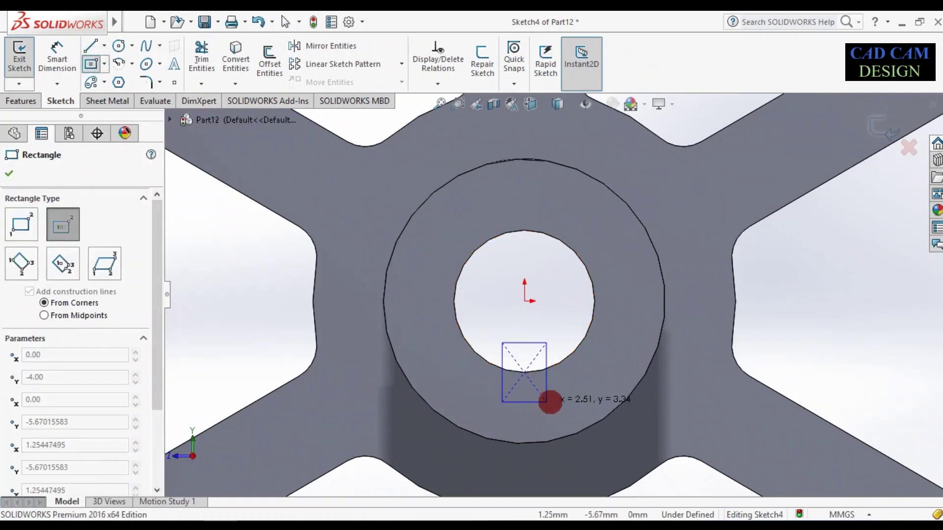
click(547, 403)
Step: Dimension the rectangle's vertical side as 4 mm
scroll(572, 364, down, 3)
key(d)
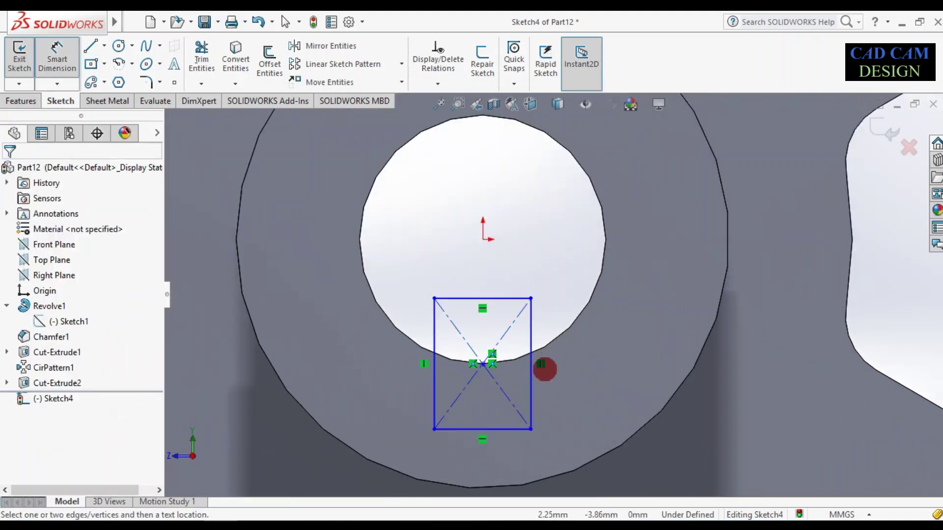
click(530, 364)
click(591, 364)
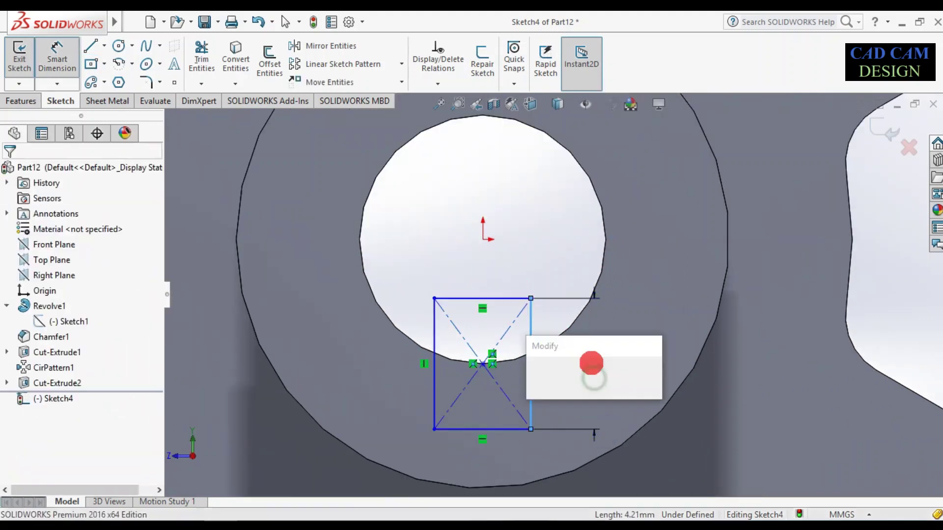
text(4)
key(Return)
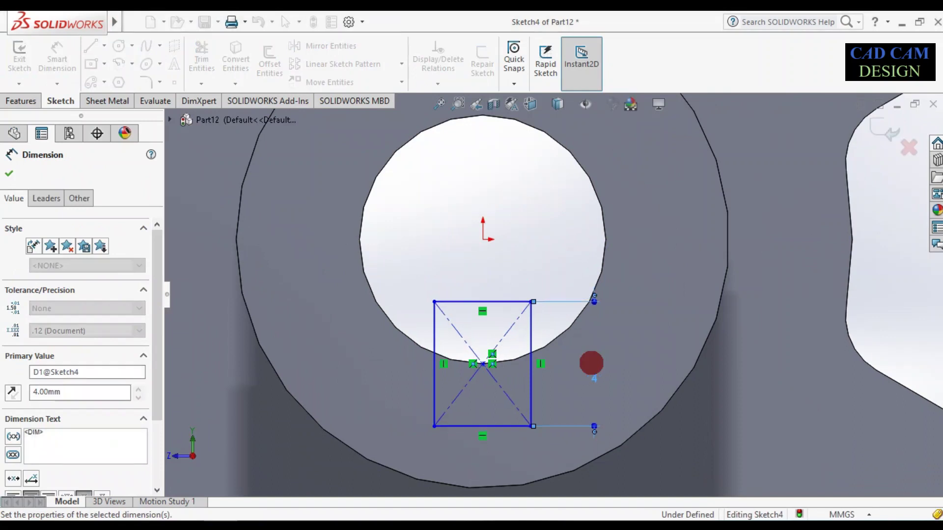
Step: Dimension the rectangle's horizontal side as 3 mm and exit the sketch
click(489, 426)
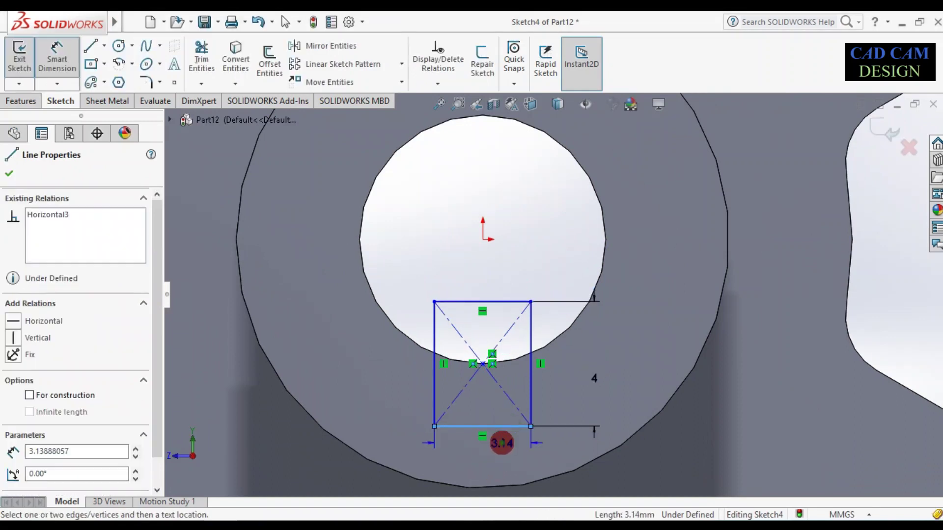
click(494, 445)
text(3)
key(Return)
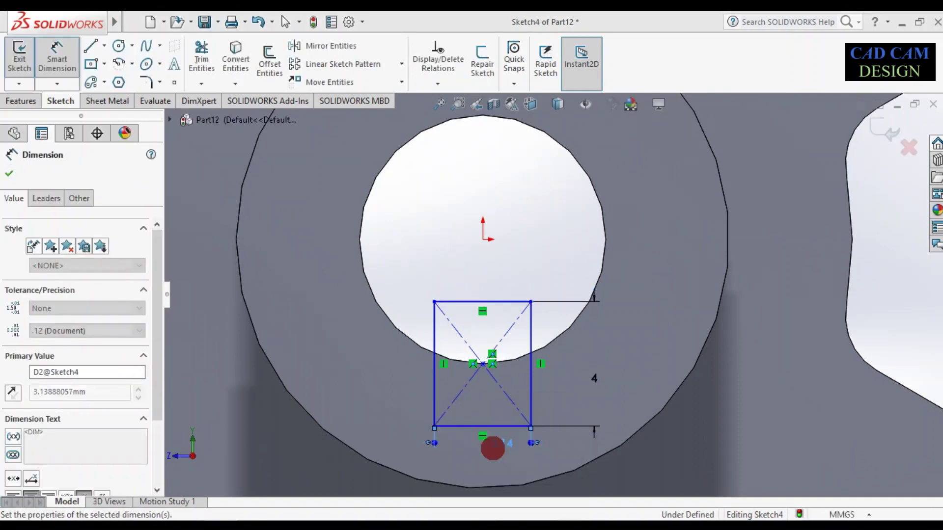
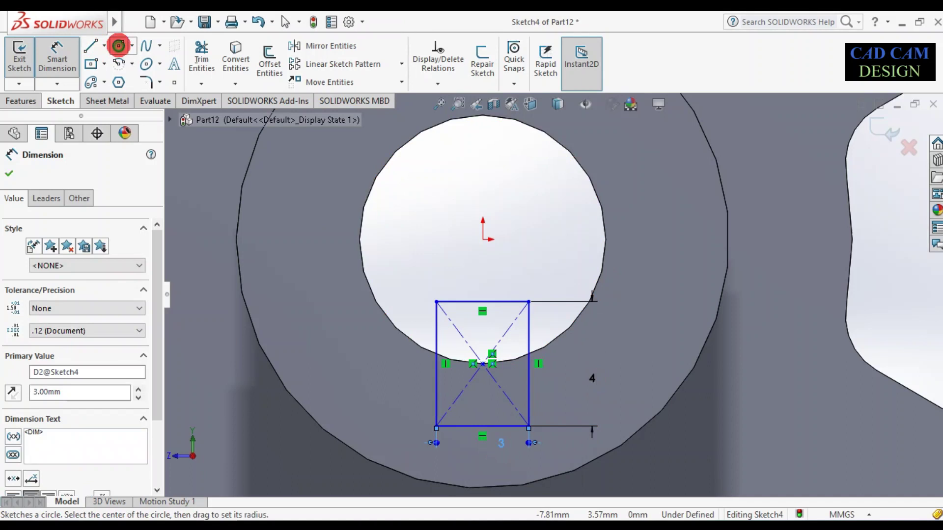
click(118, 46)
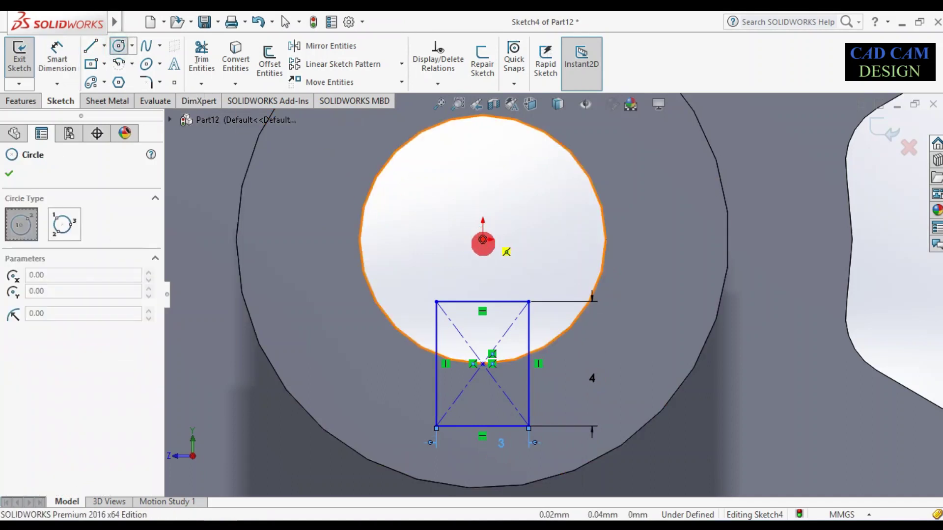
click(886, 129)
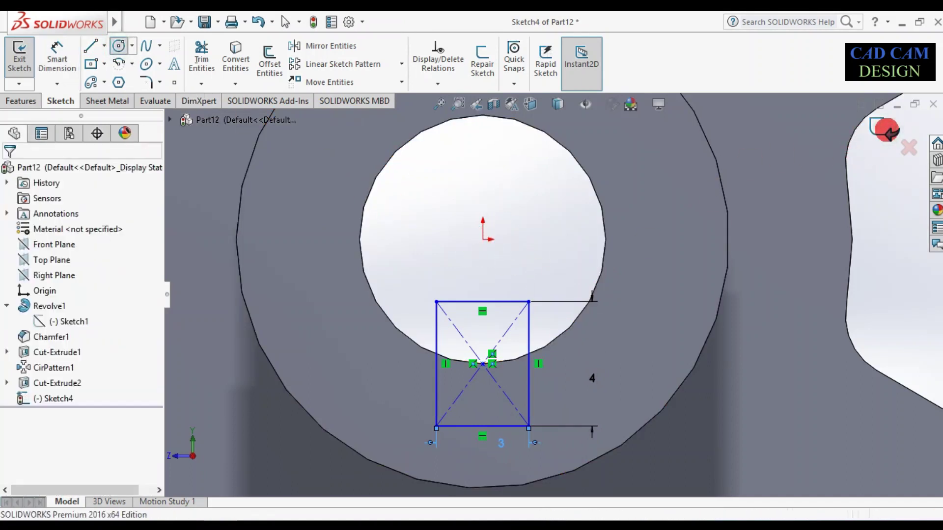
Step: Cut-extrude the rectangle Through All along the hub to form the keyway in the bore
middle_drag(625, 251, 553, 236)
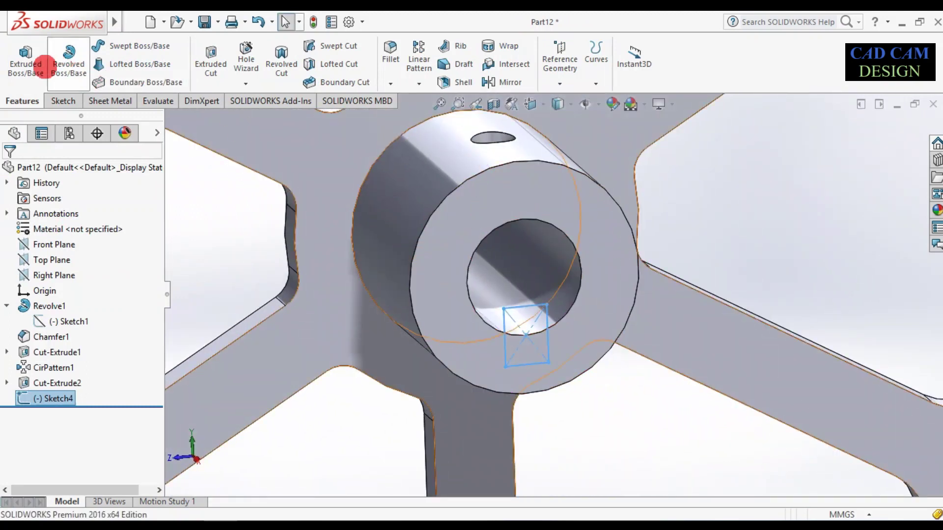
click(199, 74)
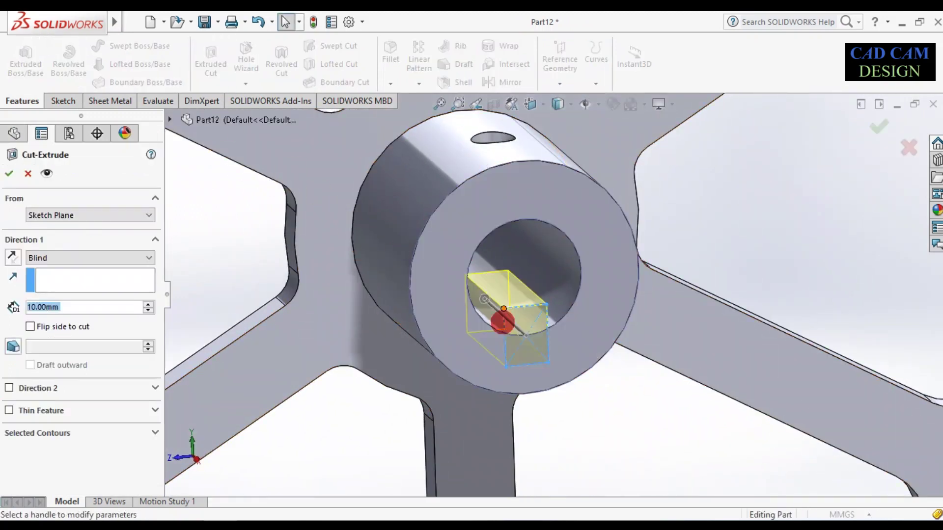
mouse_move(514, 309)
middle_down()
mouse_move(652, 341)
mouse_move(640, 352)
mouse_move(342, 240)
middle_up()
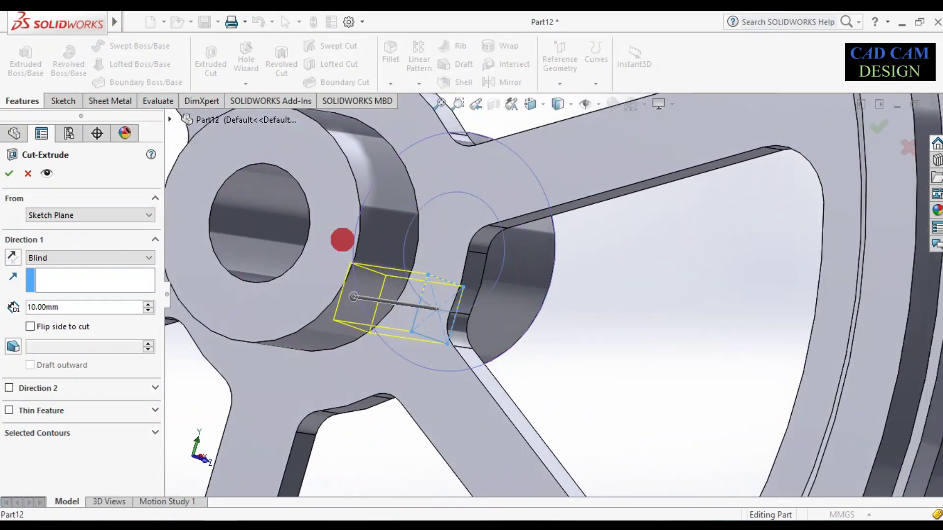
click(133, 260)
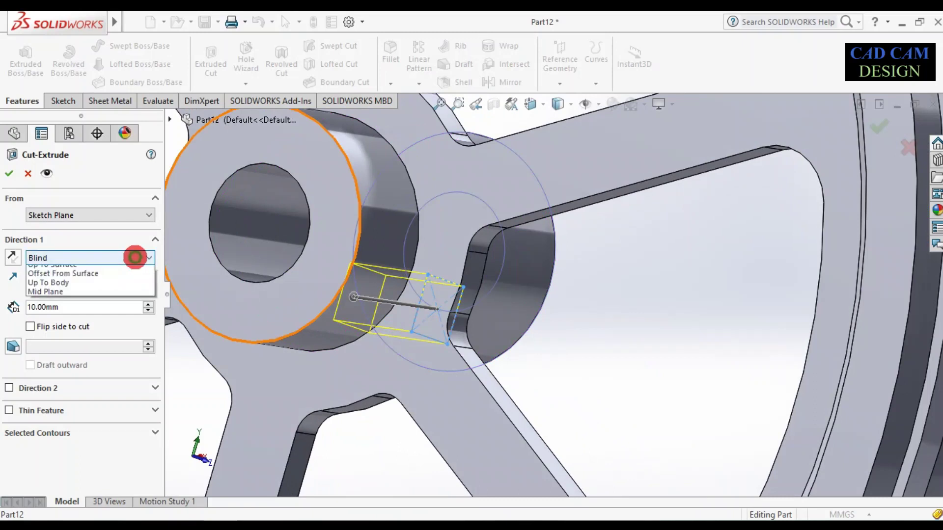
click(119, 283)
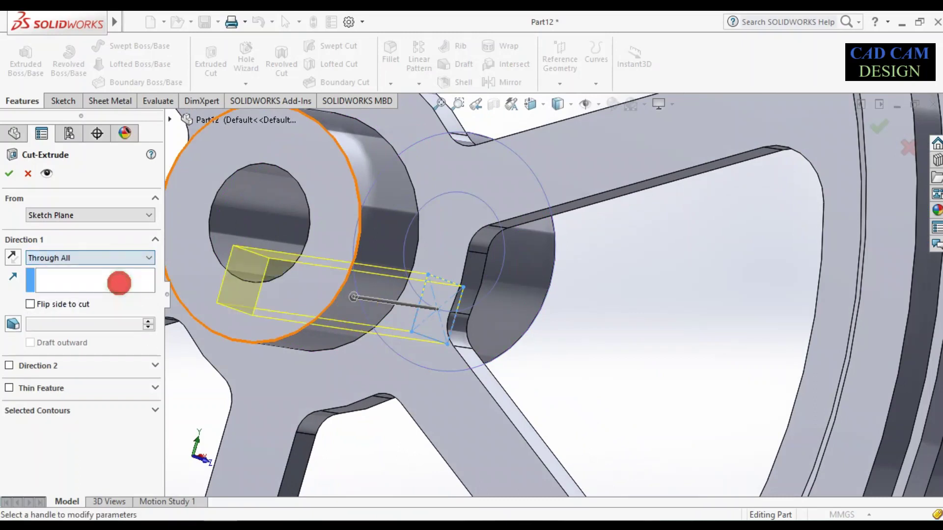
middle_drag(320, 281, 396, 196)
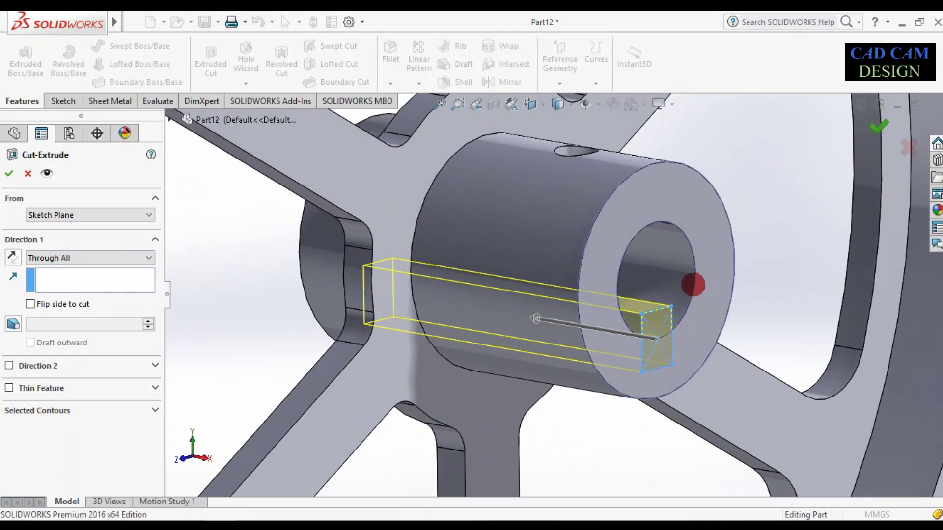
key(Return)
Step: Edit the sketch of the keyway cut and set the rectangle's width to 2 mm
middle_drag(658, 311, 586, 310)
click(6, 398)
click(38, 415)
right_click(38, 415)
click(45, 280)
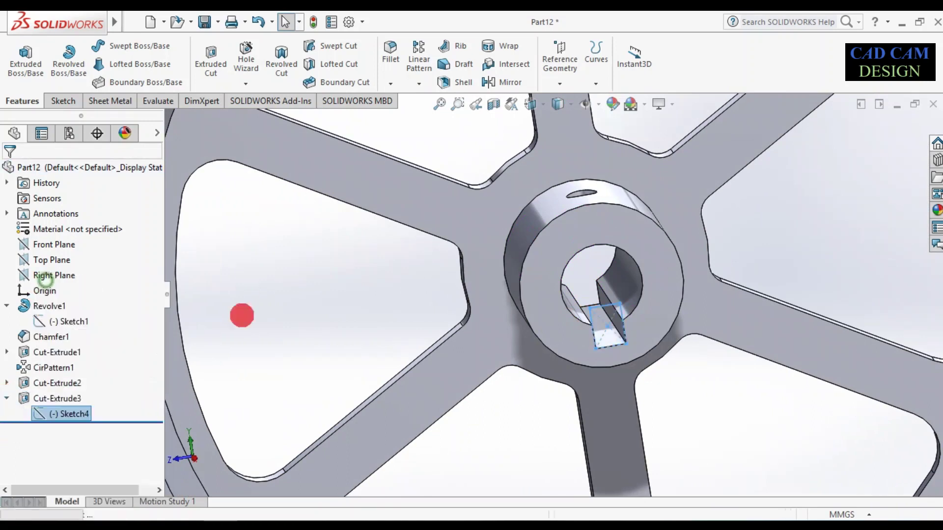
scroll(629, 322, down, 5)
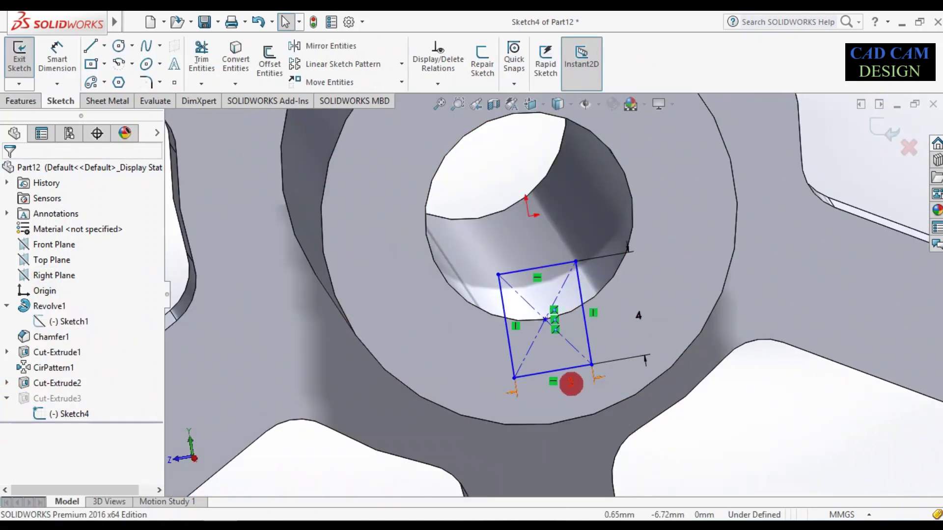
double_click(571, 384)
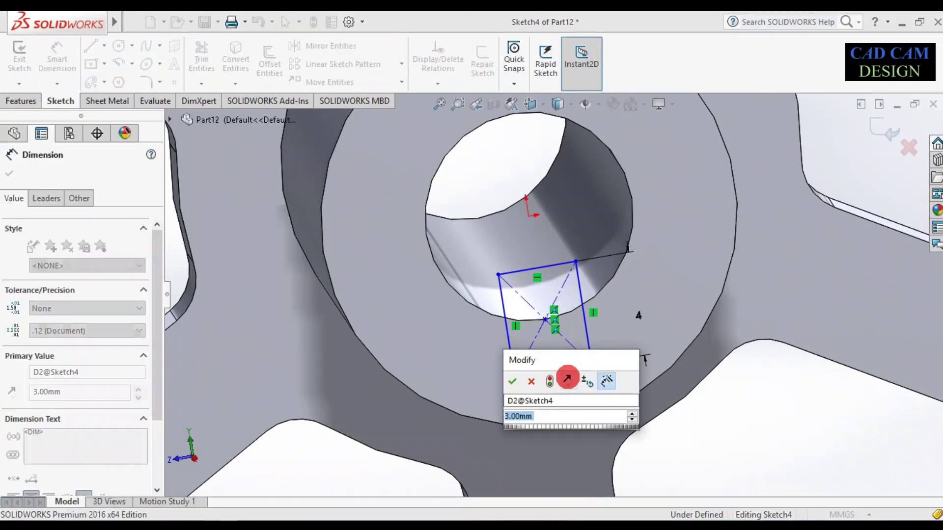
text(2)
key(Return)
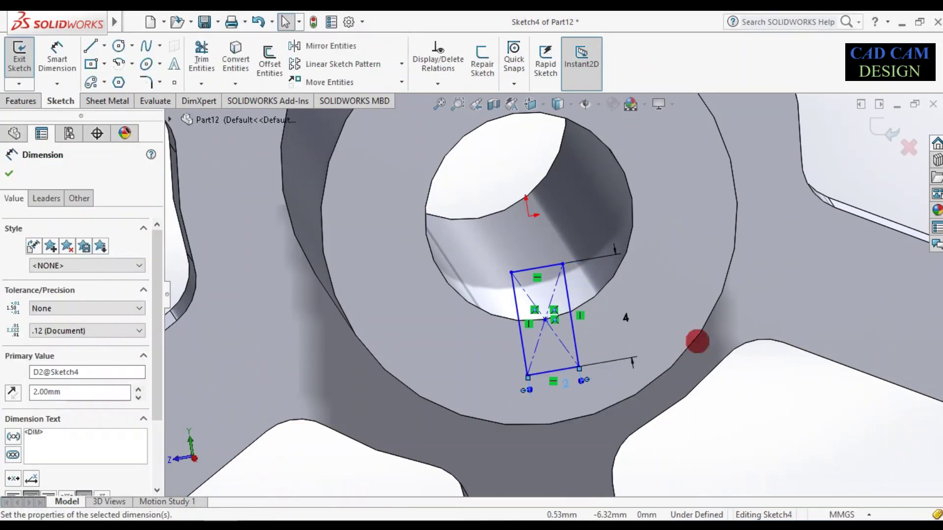
Step: Set the keyway rectangle's height to 3 mm and exit the sketch to rebuild the cut
double_click(625, 317)
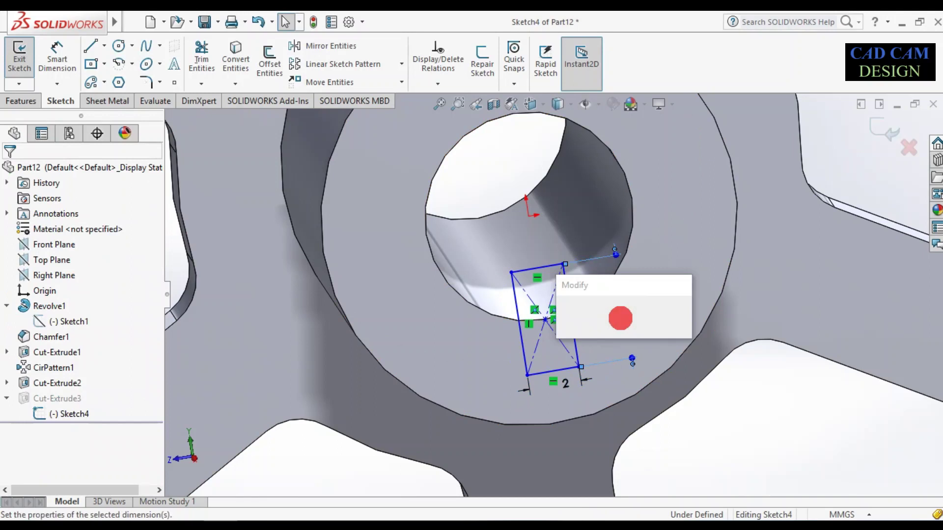
text(3)
key(Return)
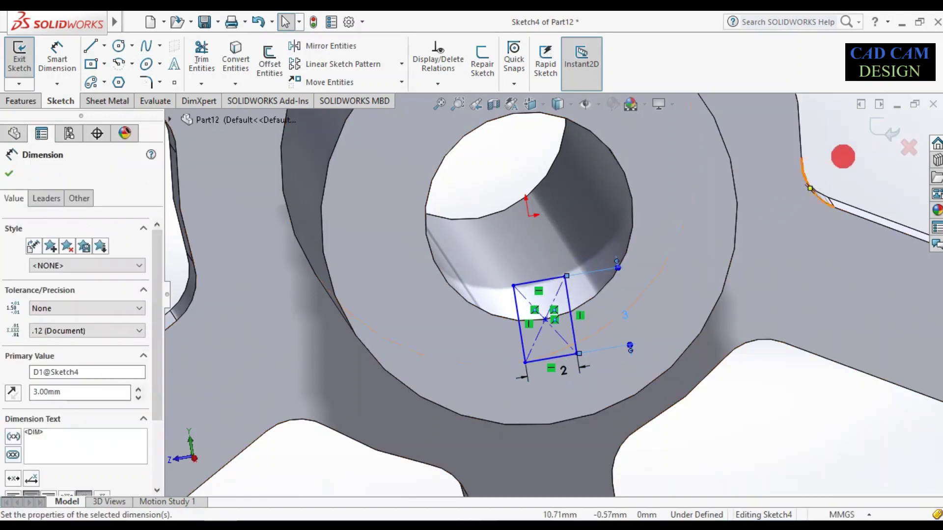
click(870, 133)
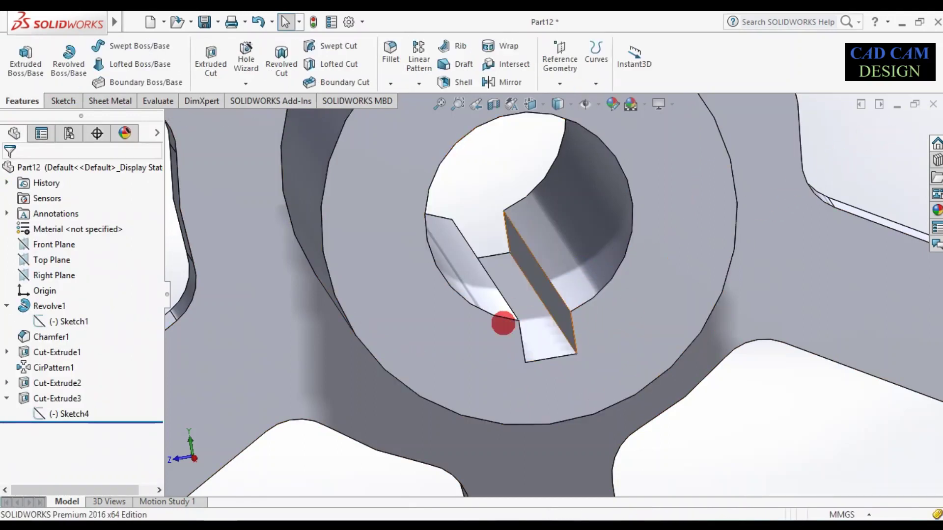
Step: Start a new sketch on the end face of the hub's longer side and orient the view normal to it
scroll(538, 323, up, 5)
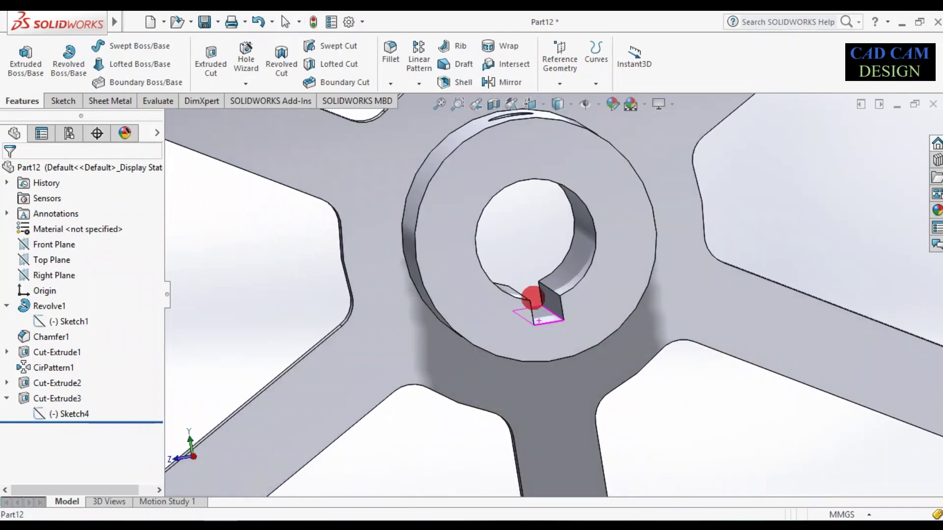
mouse_move(533, 297)
middle_down()
mouse_move(516, 285)
mouse_move(542, 307)
mouse_move(526, 240)
mouse_move(524, 288)
mouse_move(554, 228)
mouse_move(579, 278)
mouse_move(609, 303)
mouse_move(604, 315)
mouse_move(528, 297)
middle_up()
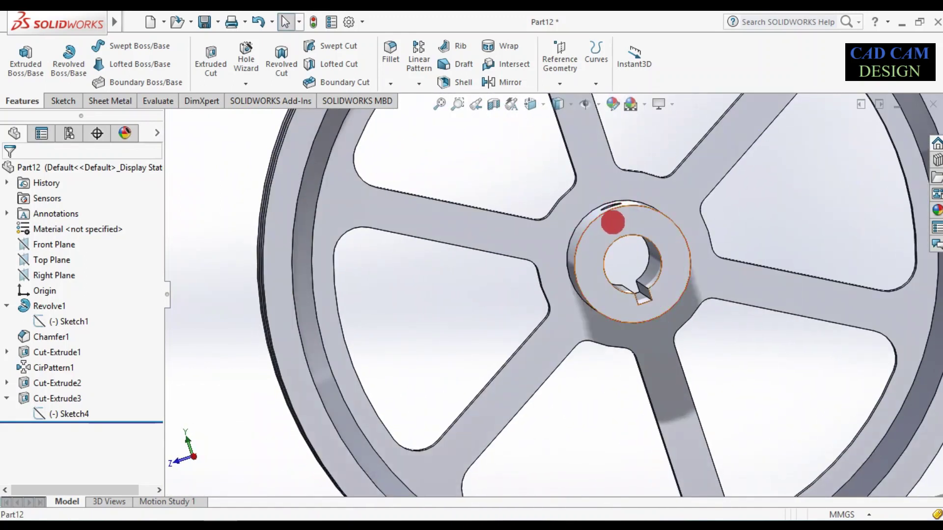
click(617, 214)
click(657, 179)
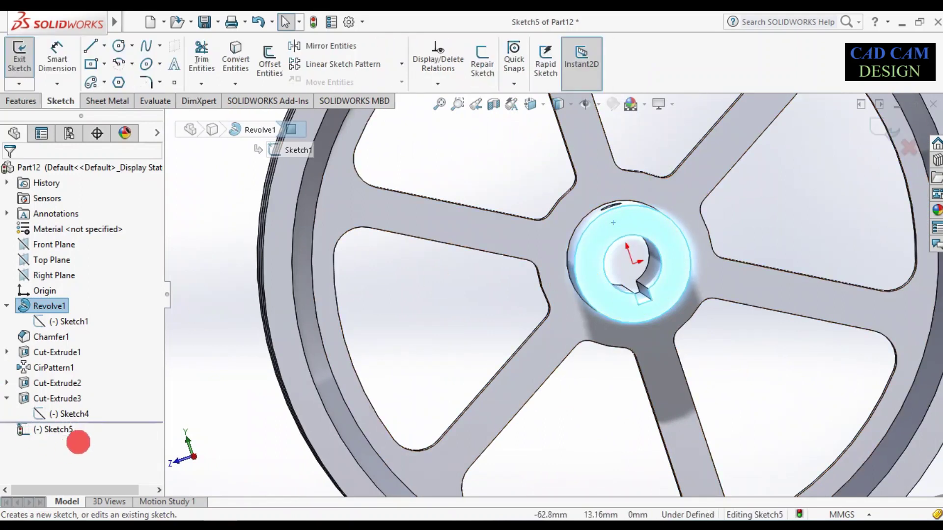
right_click(64, 430)
click(90, 303)
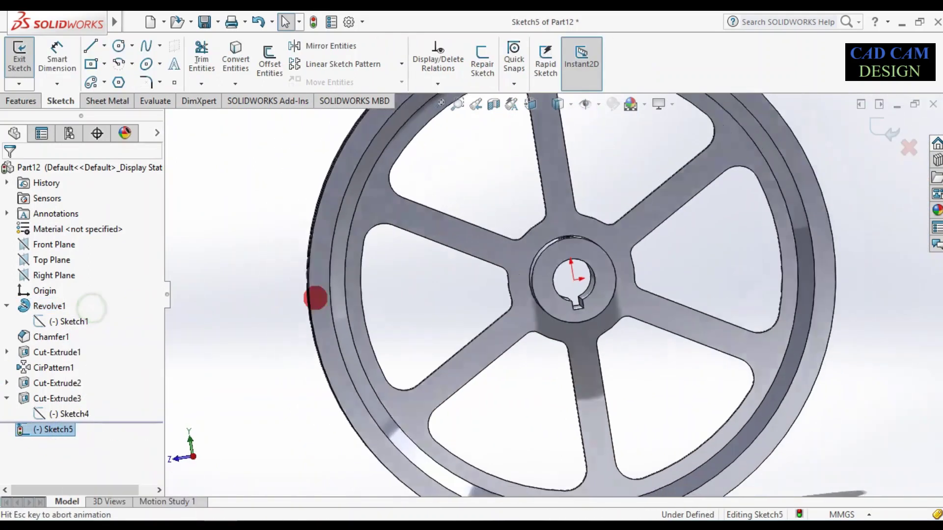
scroll(558, 304, down, 3)
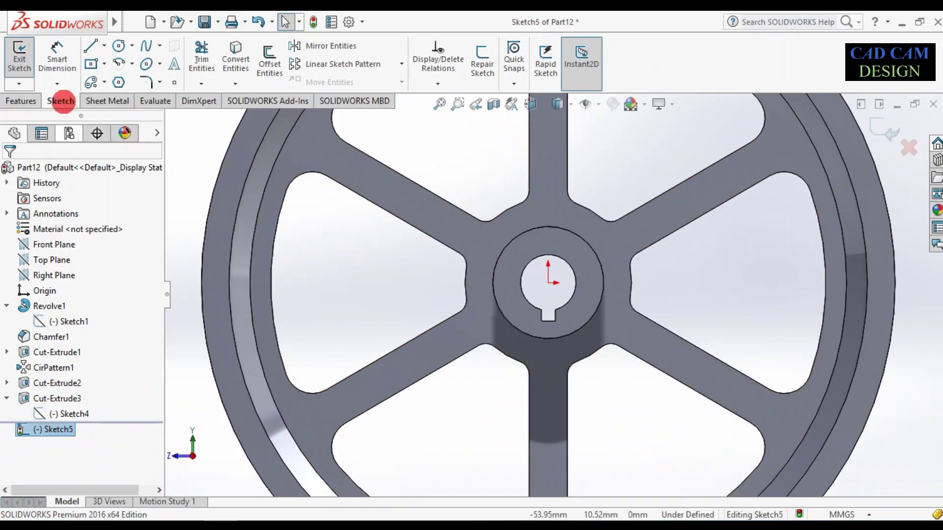
Step: Sketch a circle centred on the origin, between the hub's bore and outer edge, and dimension its diameter as 12 mm
click(121, 46)
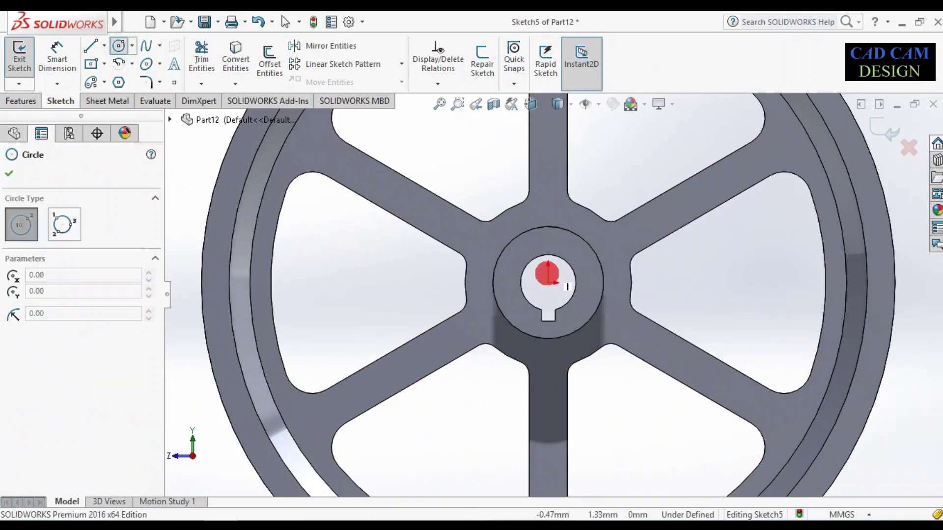
mouse_move(548, 282)
mouse_down()
mouse_move(566, 315)
mouse_move(549, 325)
mouse_up()
right_drag(634, 423, 634, 266)
click(600, 271)
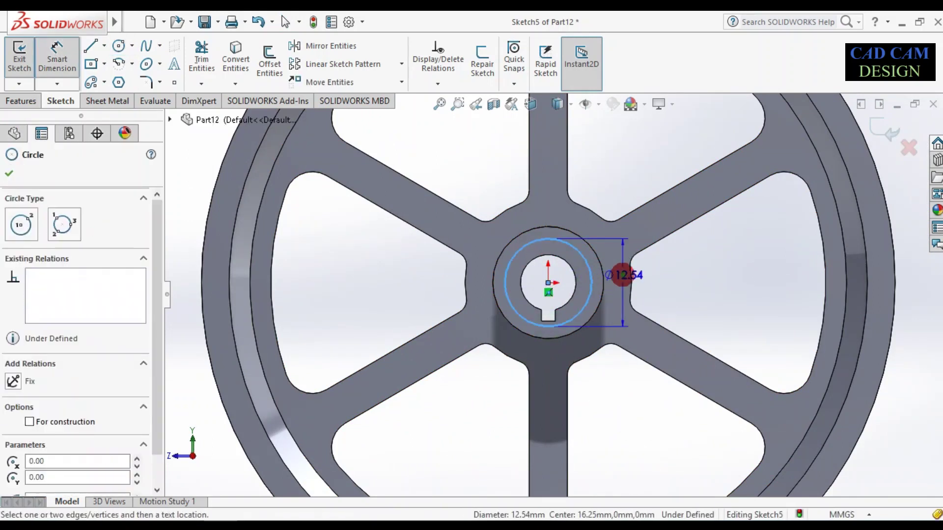
click(617, 272)
text(12)
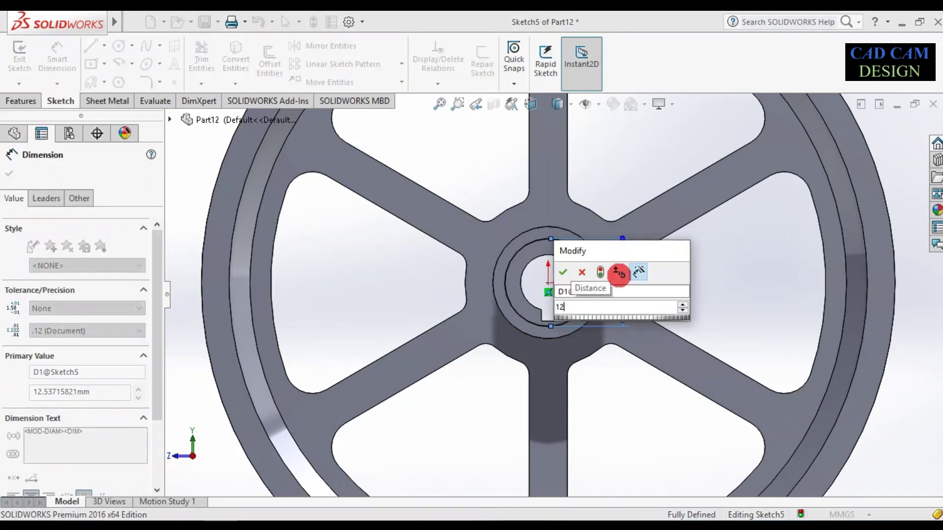
key(Return)
scroll(589, 241, down, 3)
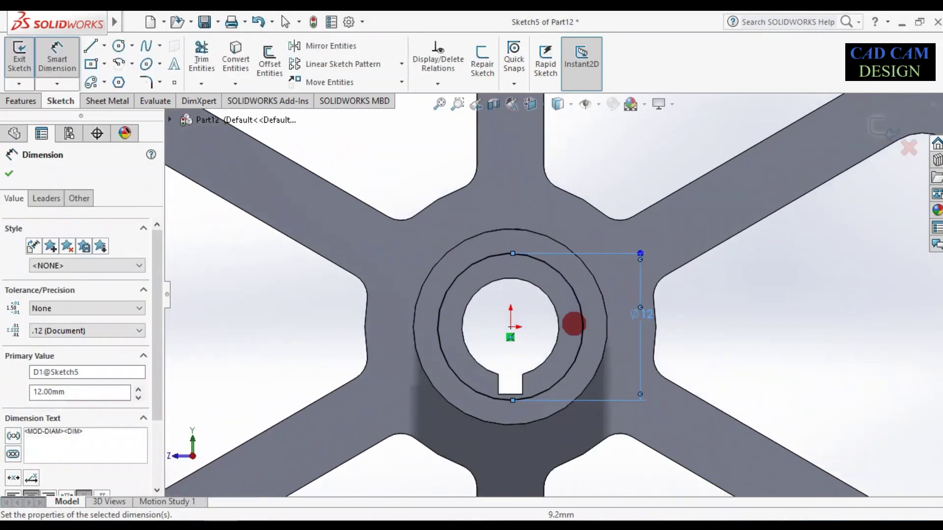
scroll(573, 322, up, 3)
middle_drag(572, 323, 568, 320)
scroll(592, 362, down, 3)
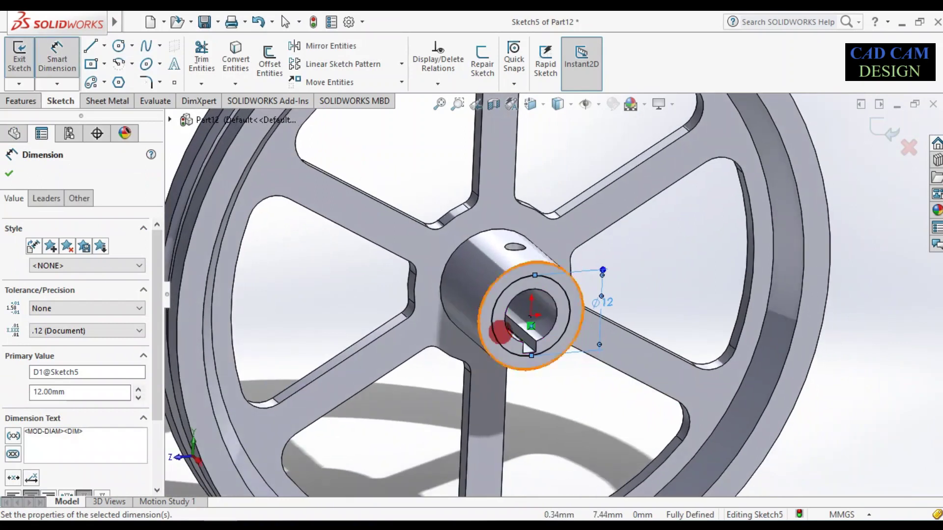
click(8, 173)
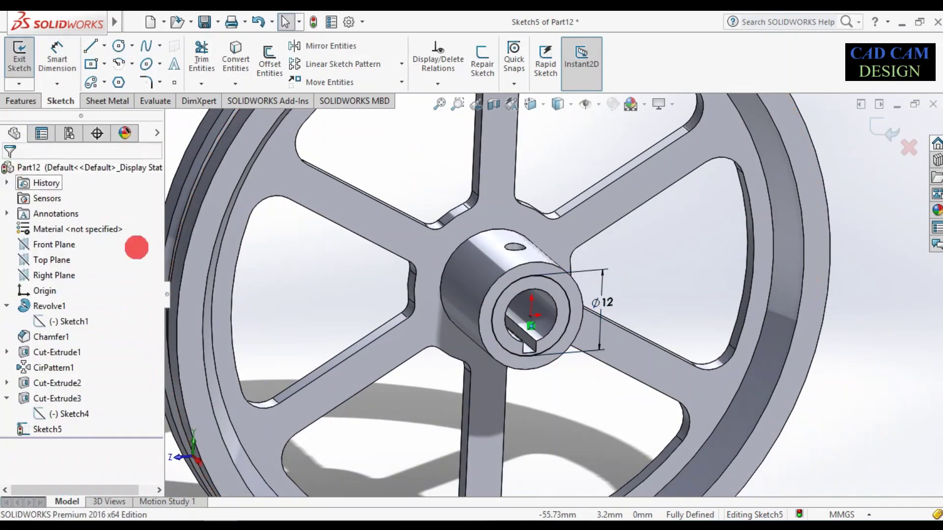
Step: Start an extruded cut from the 12 mm circle, flipped to remove material outside it, with a blind depth of 2 mm
click(29, 101)
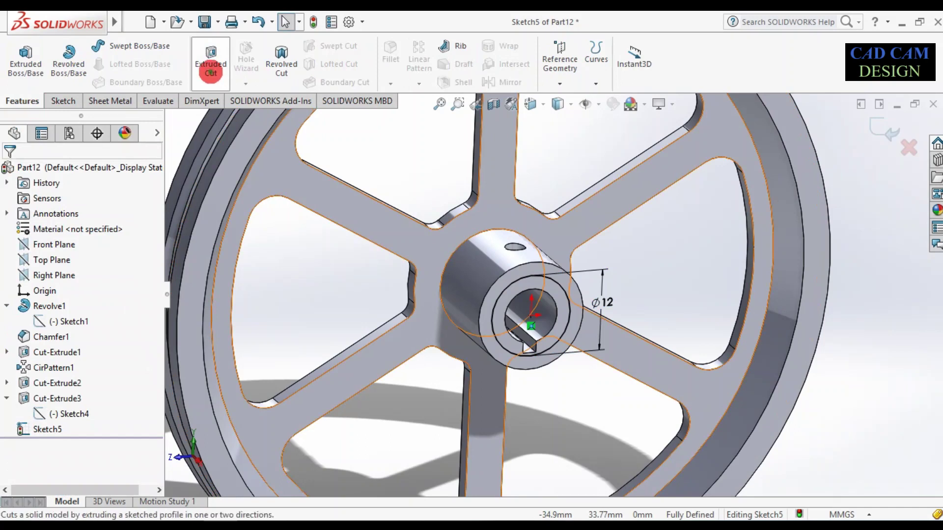
click(211, 72)
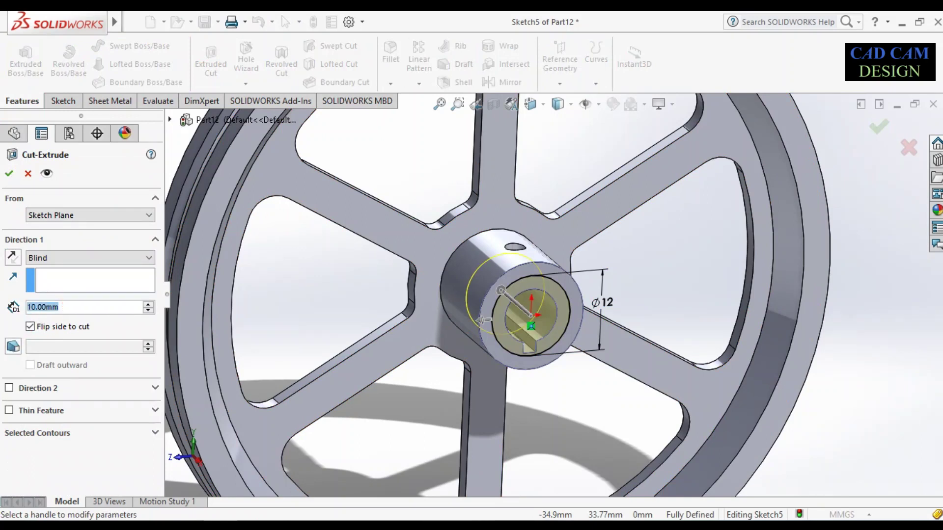
text(2)
key(Return)
middle_drag(528, 255, 280, 313)
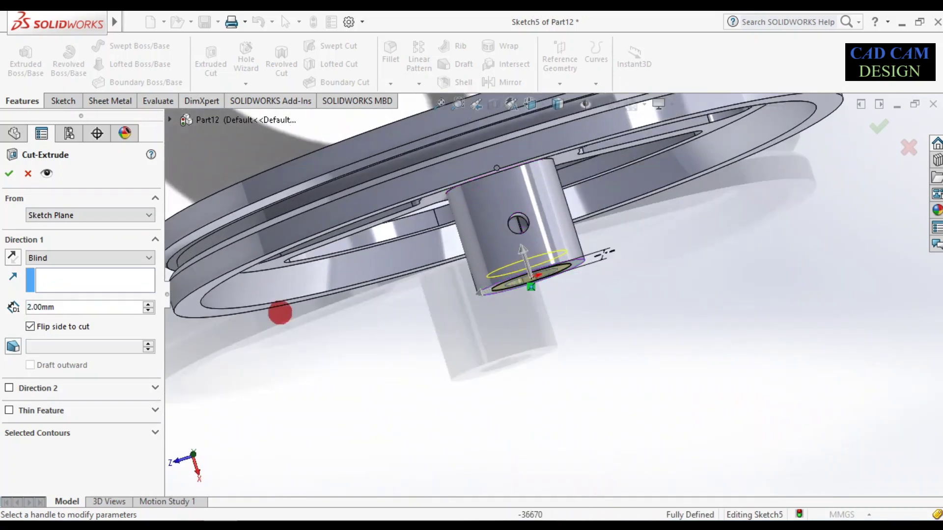
middle_drag(581, 271, 586, 285)
scroll(570, 248, down, 3)
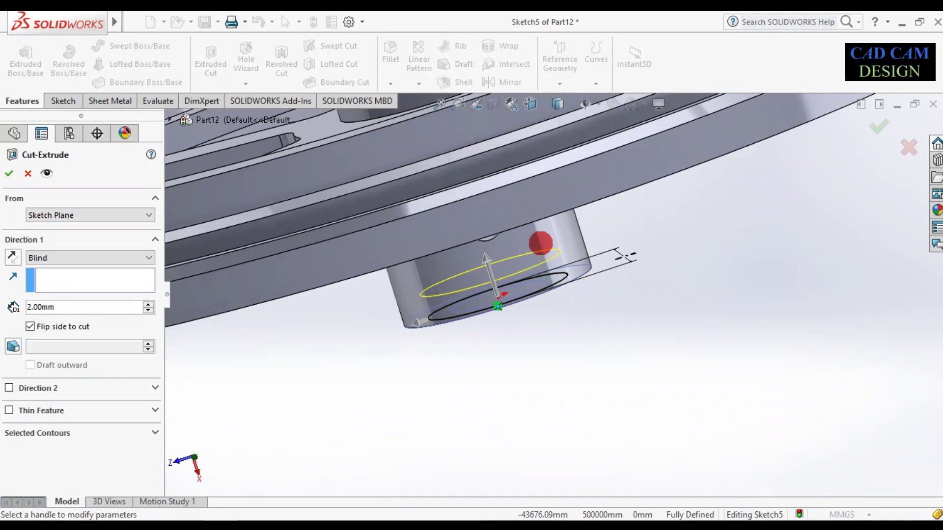
Step: Set the hub-end cut's depth to 3 mm and finish the cut
middle_drag(541, 238, 528, 232)
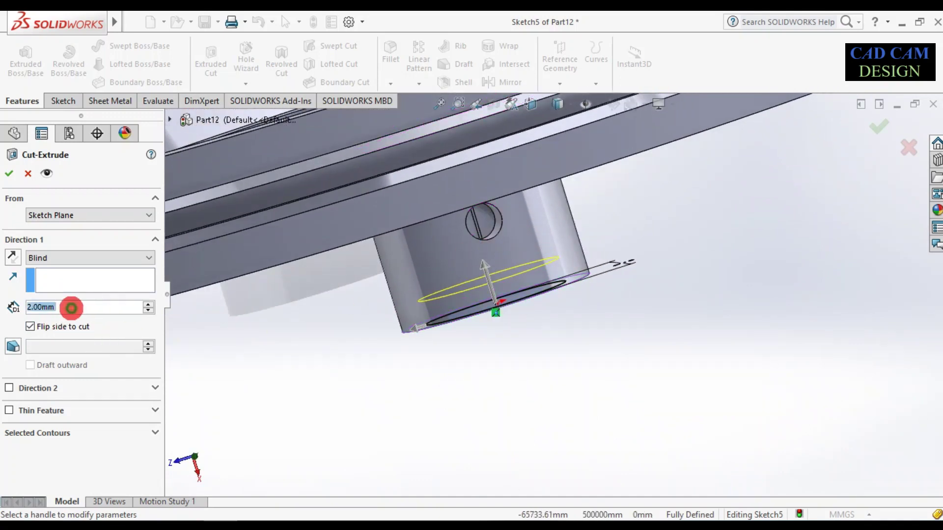
key(Return)
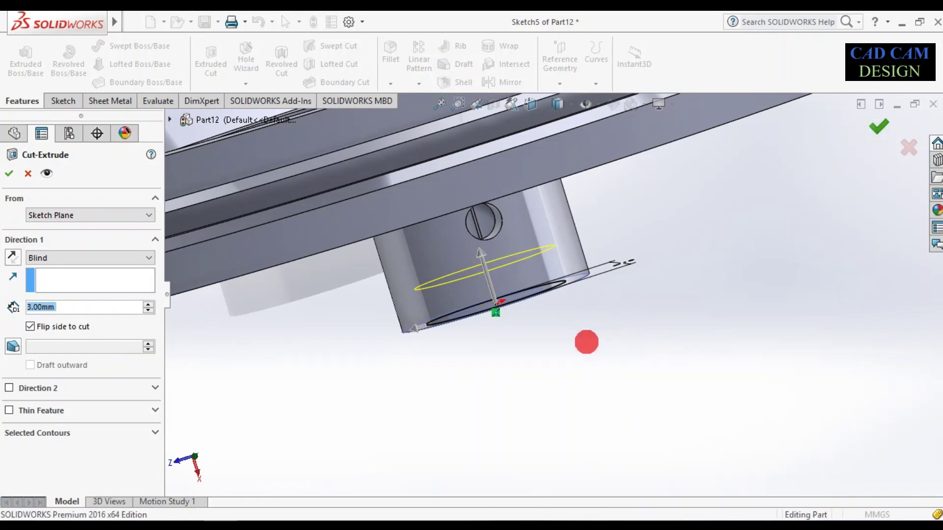
right_click(586, 343)
middle_drag(587, 342, 545, 305)
middle_drag(524, 335, 522, 290)
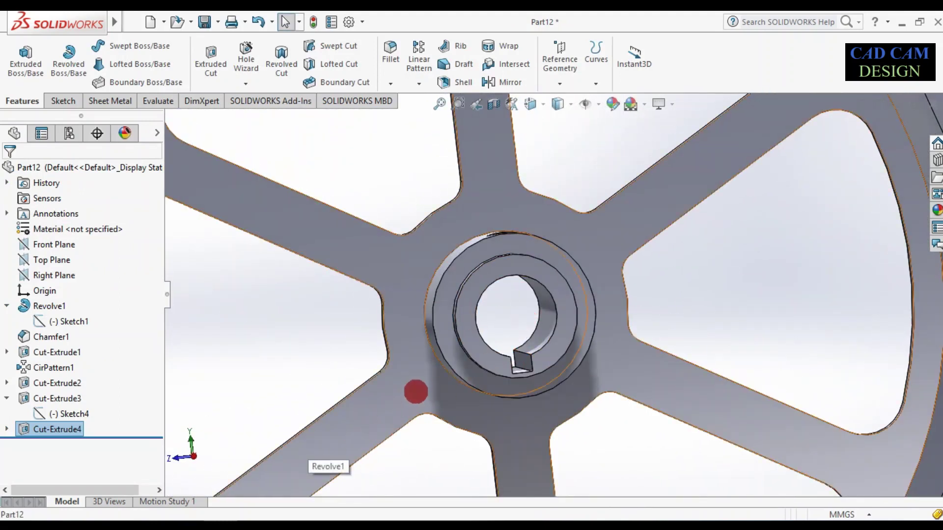
middle_drag(421, 398, 326, 373)
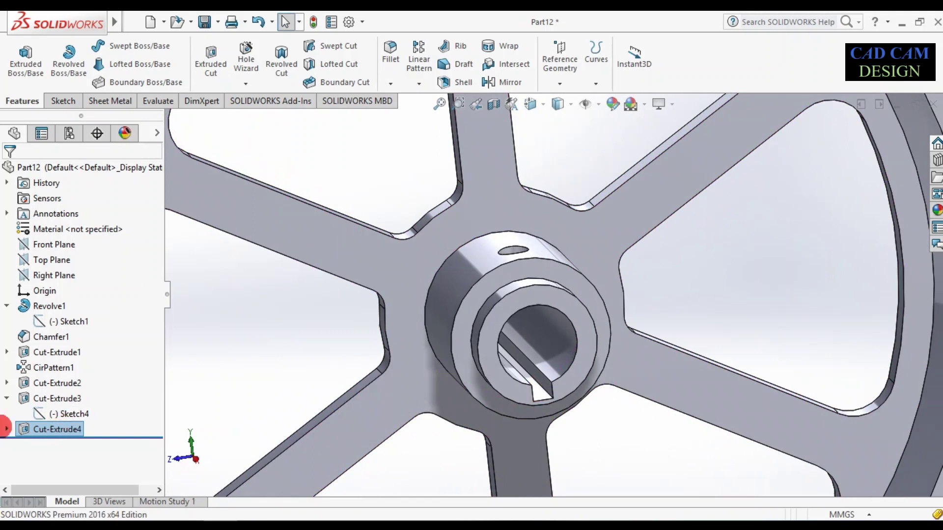
Step: Edit the keyway cut's sketch, set the rectangle's height to 2 mm and exit to rebuild the cut
right_click(49, 410)
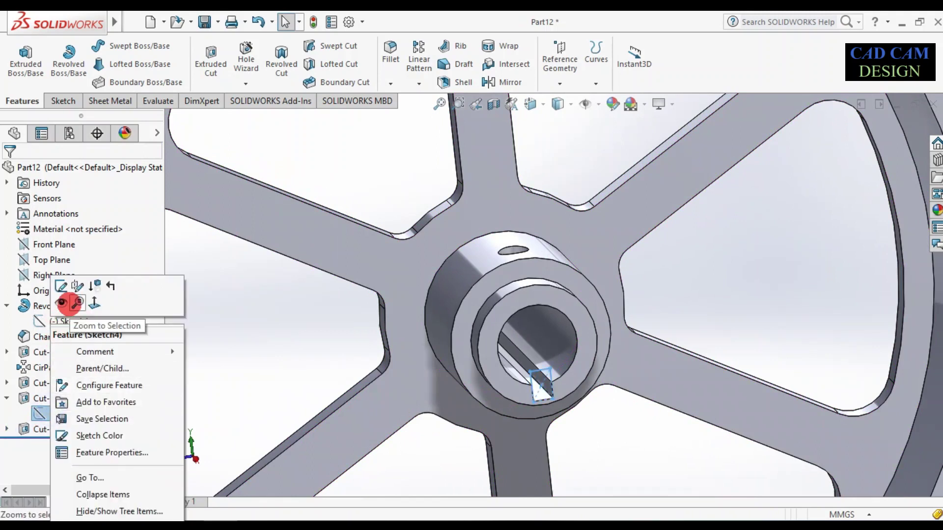
click(64, 307)
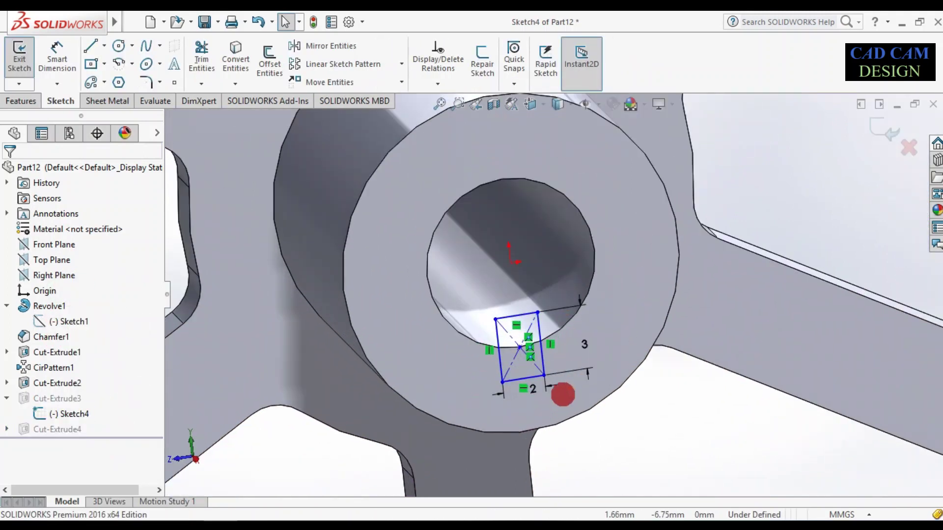
click(583, 346)
double_click(583, 345)
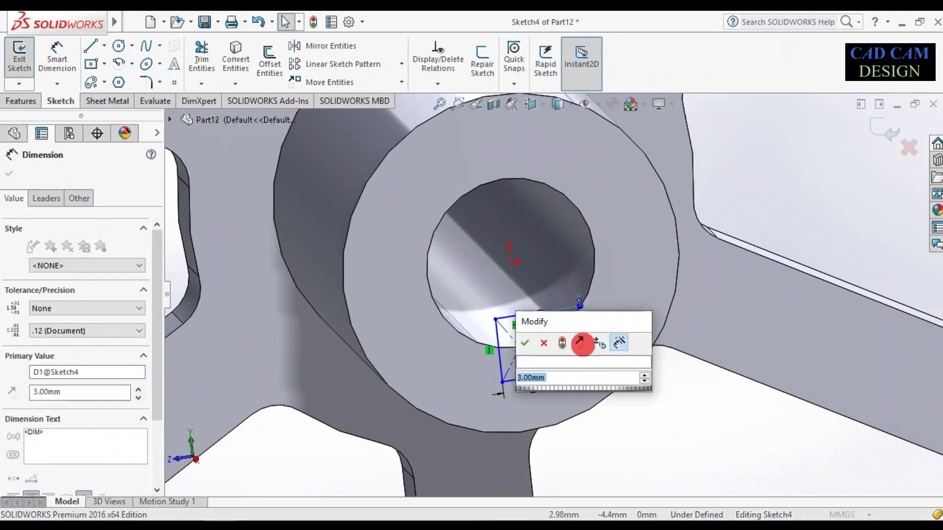
text(2)
key(Return)
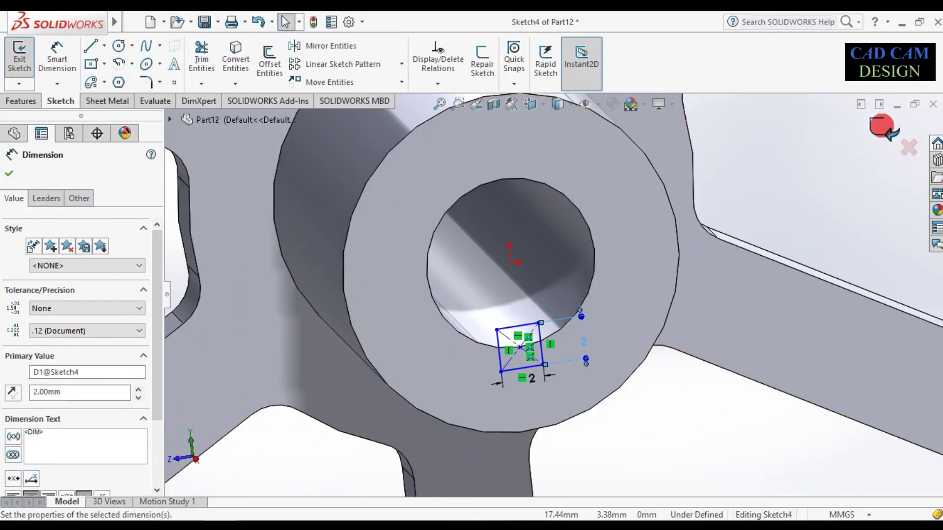
click(883, 126)
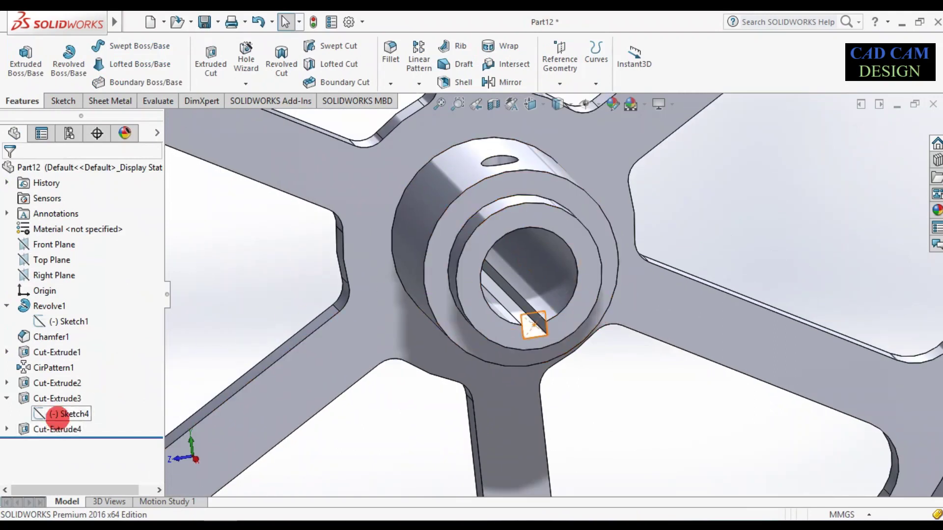
Step: Edit the sketch of the hub-end step cut, set the circle's diameter to 14 mm and exit the sketch
click(7, 429)
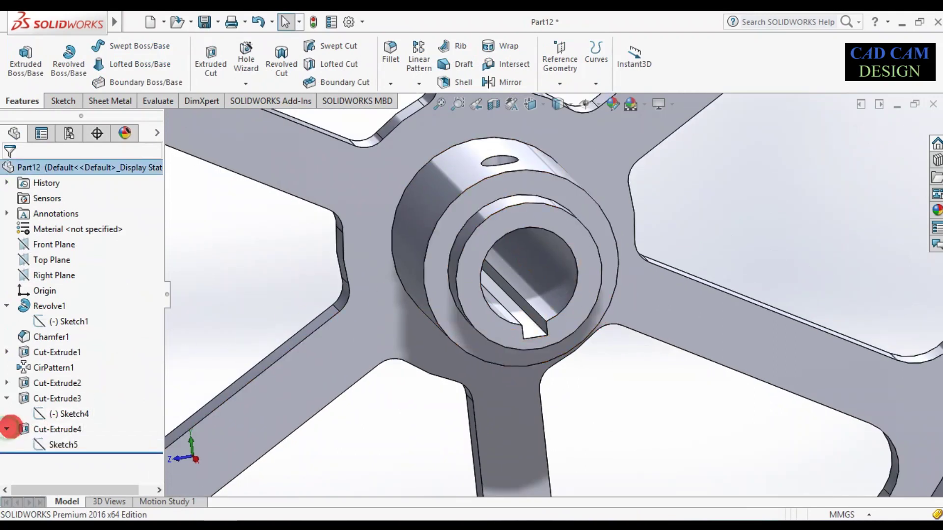
right_click(59, 451)
click(74, 281)
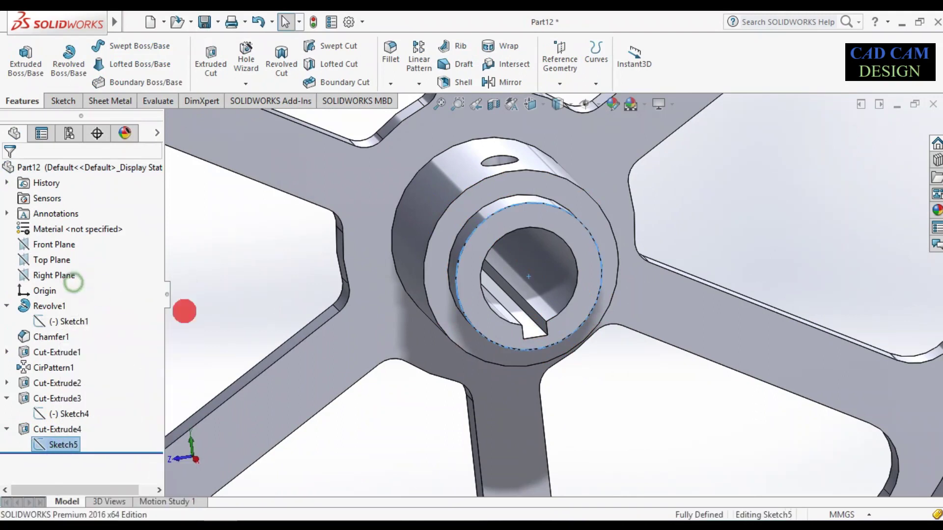
click(670, 245)
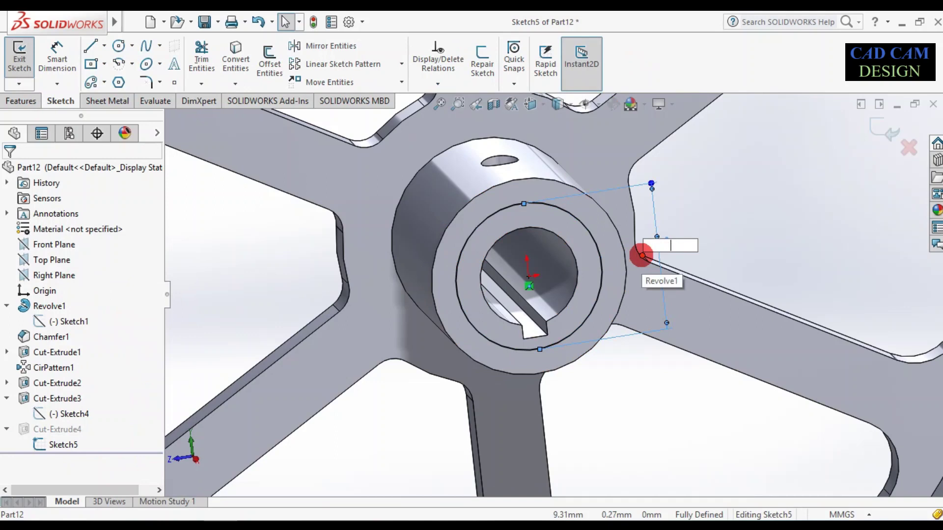
click(635, 249)
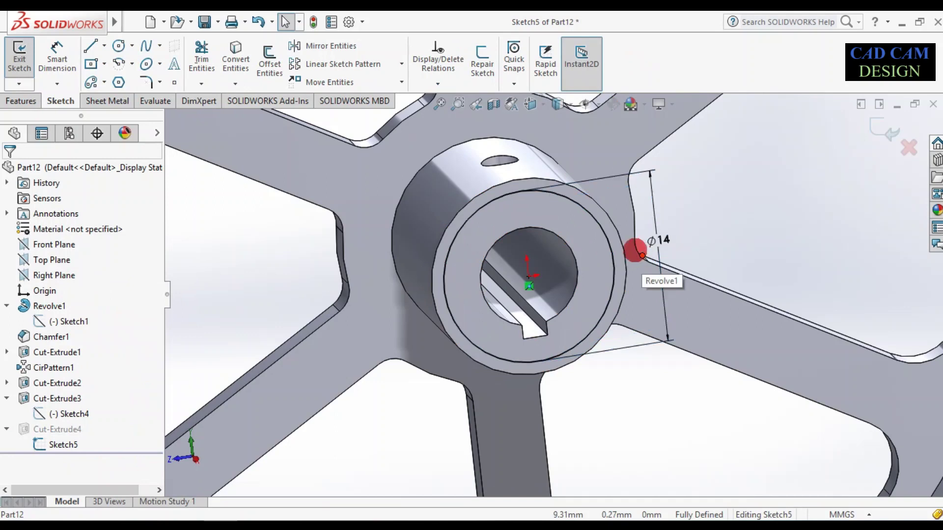
click(880, 131)
Step: Chamfer the outer edge of the stepped hub end with a 1 mm distance at 45 degrees
middle_drag(695, 233, 732, 217)
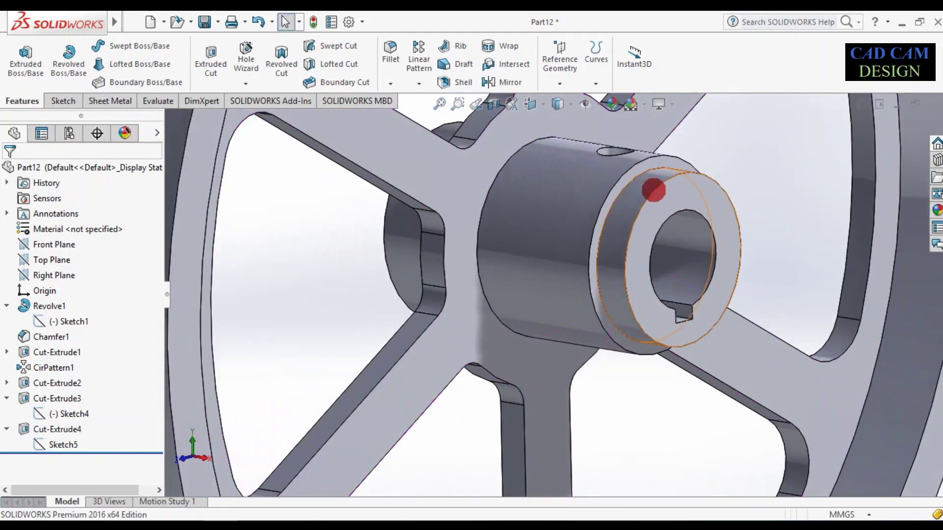
click(391, 83)
click(391, 116)
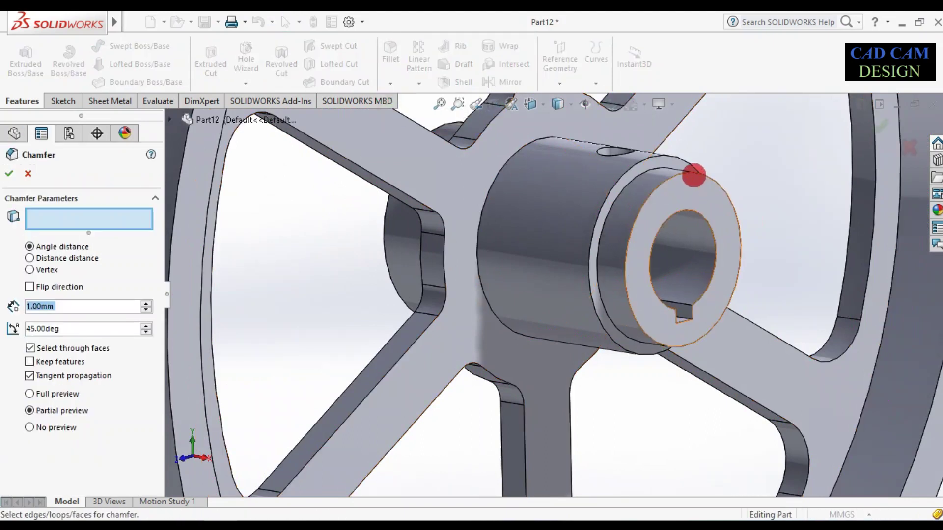
click(694, 174)
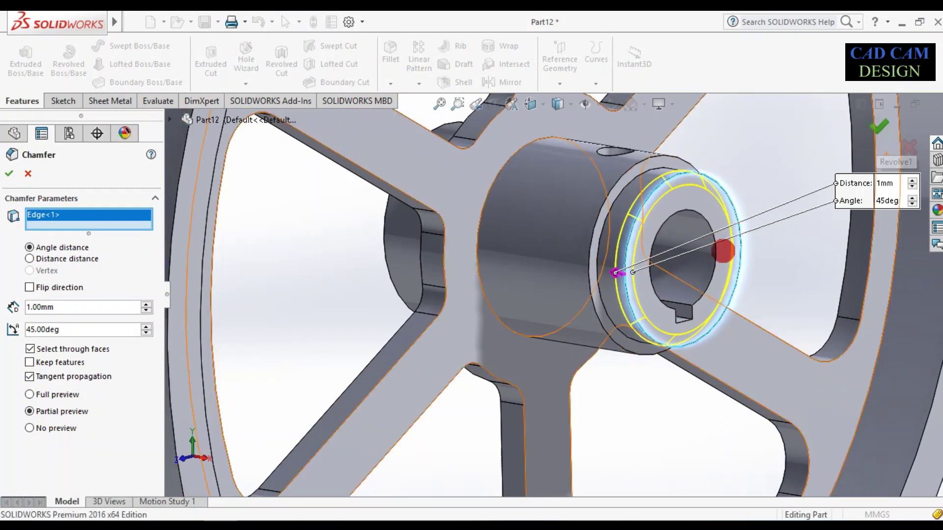
click(879, 127)
Step: Start a chamfer on the outer edge of the hub's plain end, opposite the stepped end
key(ctrl+4)
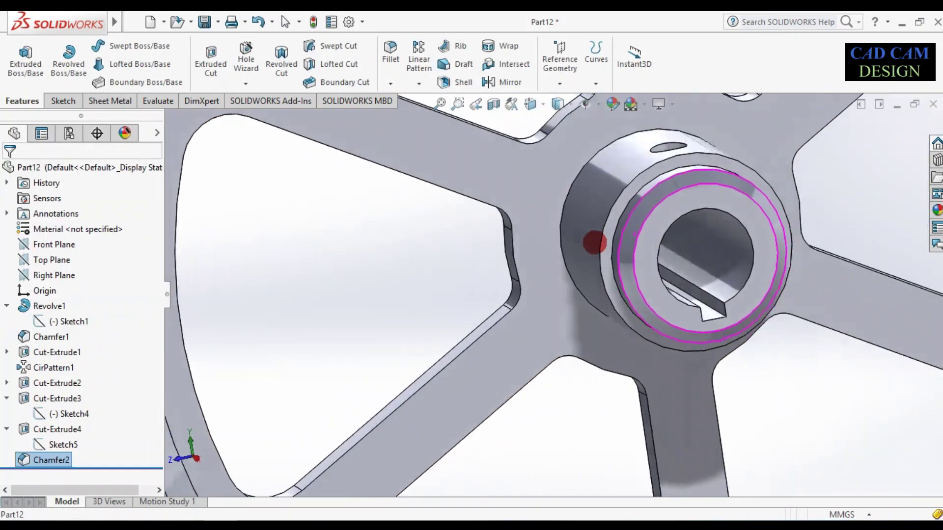
middle_drag(617, 231, 635, 206)
scroll(588, 249, up, 5)
scroll(588, 249, down, 3)
middle_drag(579, 240, 396, 410)
scroll(530, 358, up, 5)
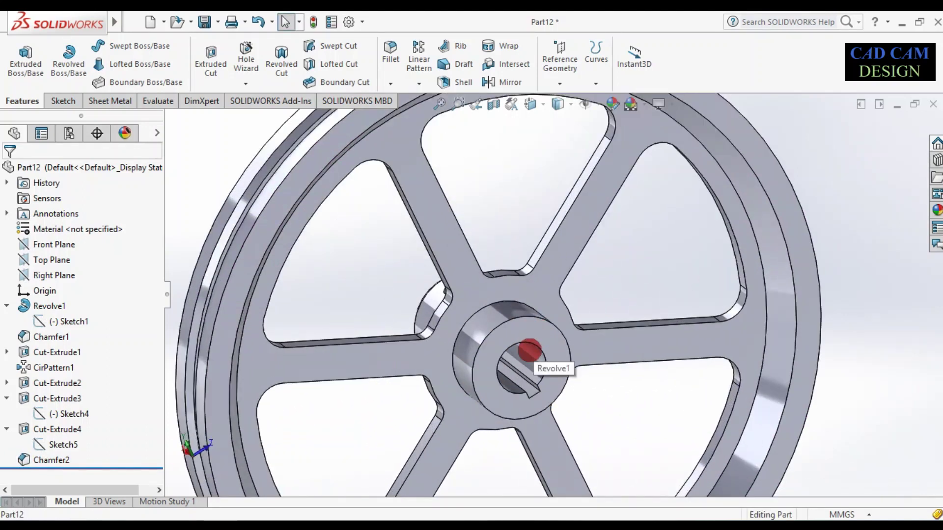
middle_drag(482, 332, 537, 323)
mouse_move(459, 347)
middle_down()
mouse_move(471, 307)
mouse_move(468, 341)
middle_up()
scroll(468, 341, up, 5)
click(392, 61)
click(390, 85)
click(417, 116)
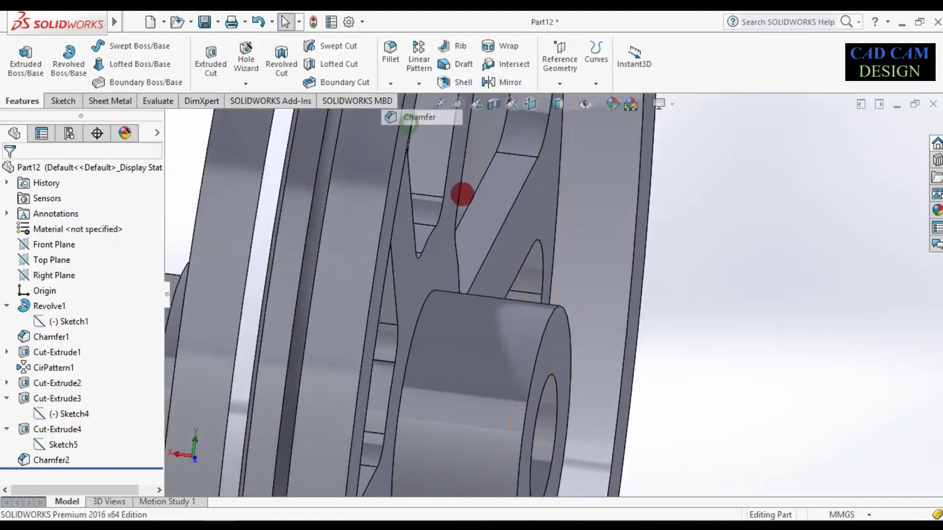
click(549, 320)
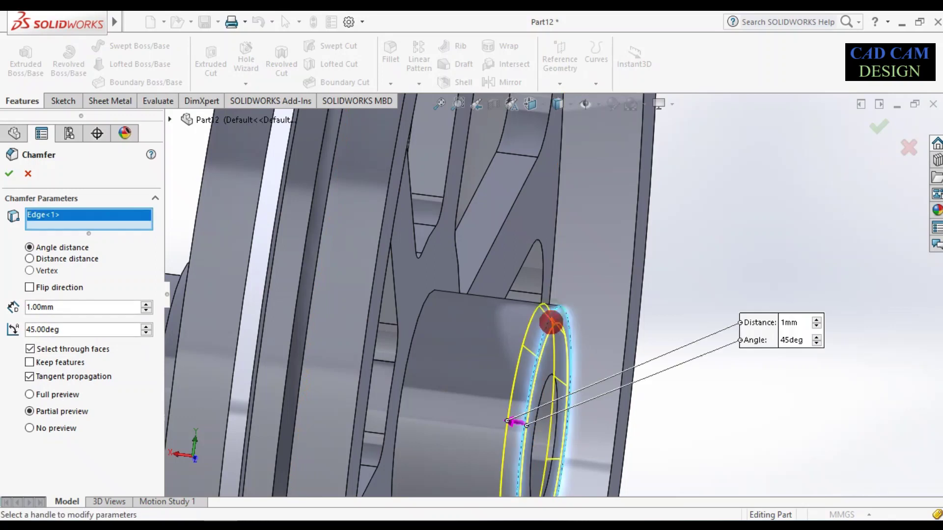
Step: Switch the plain hub end's chamfer to distance-distance and set its first distance to 10 mm
scroll(408, 376, down, 2)
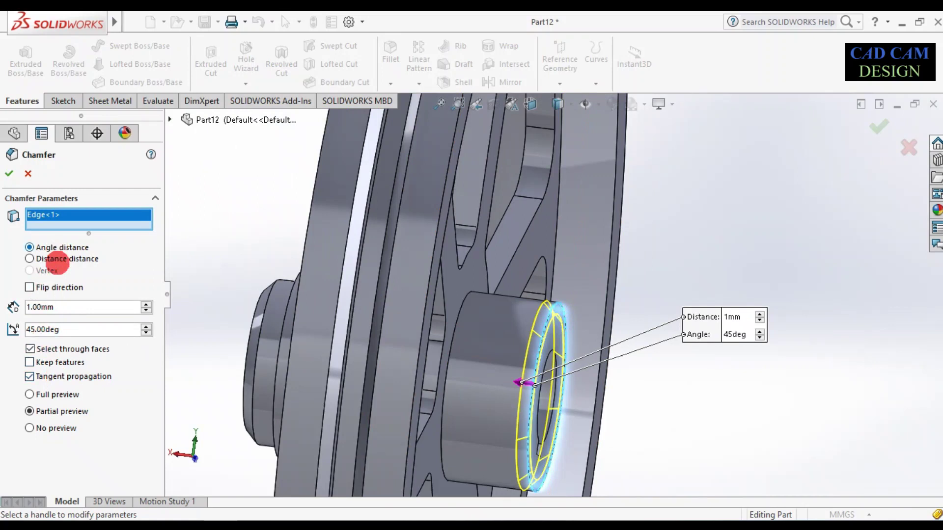
click(31, 259)
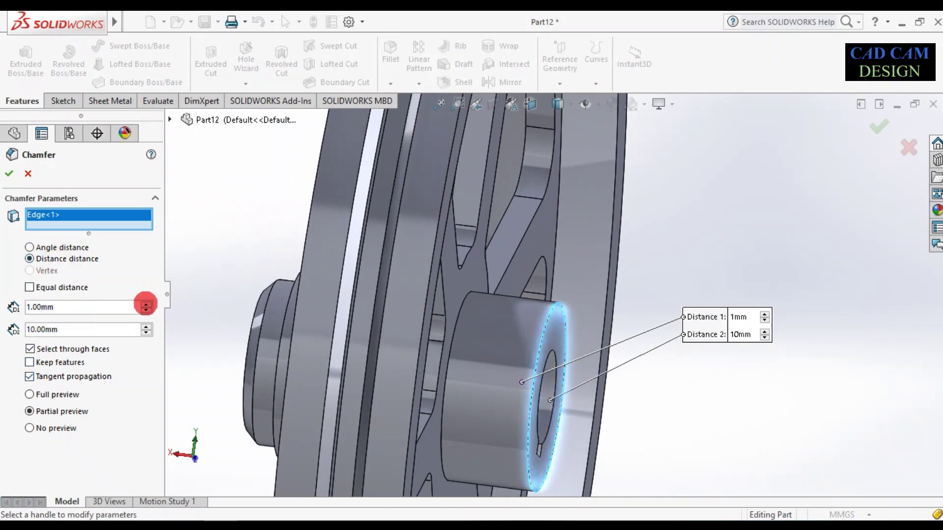
middle_drag(431, 368, 440, 306)
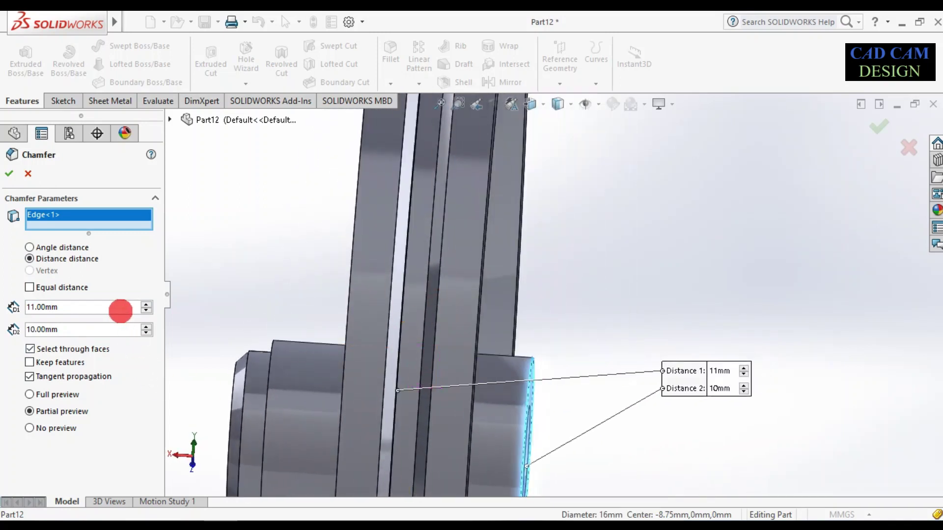
click(121, 310)
text(10)
key(Return)
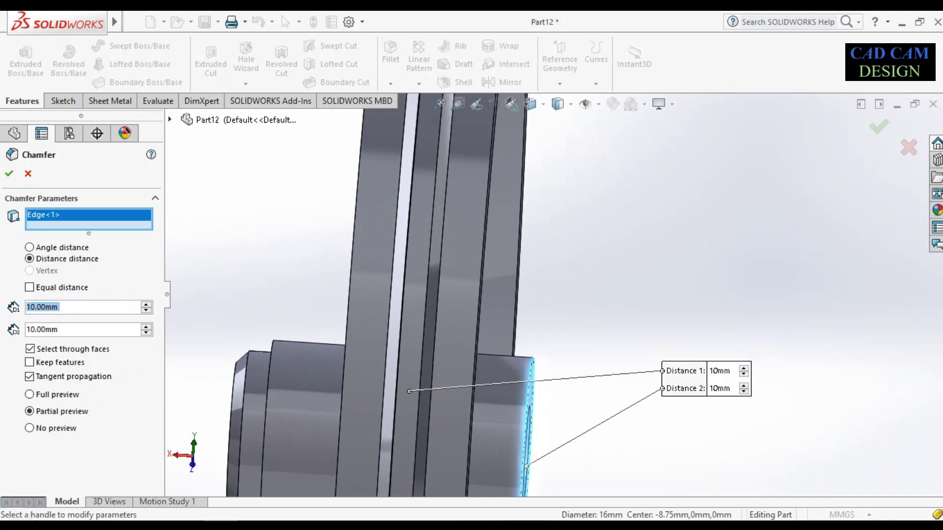
Step: Set the chamfer's first distance to 5 mm and its second distance to 2 mm
middle_drag(392, 488, 369, 486)
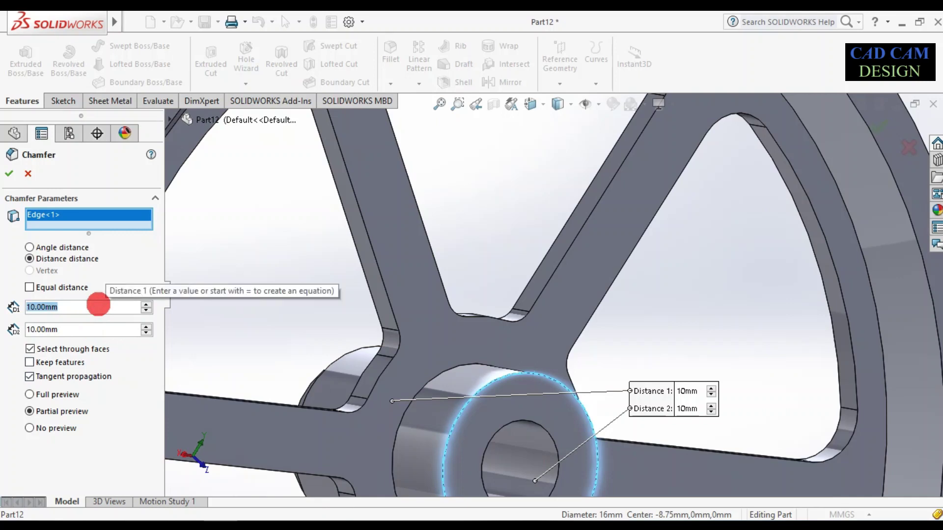
text(5)
key(Return)
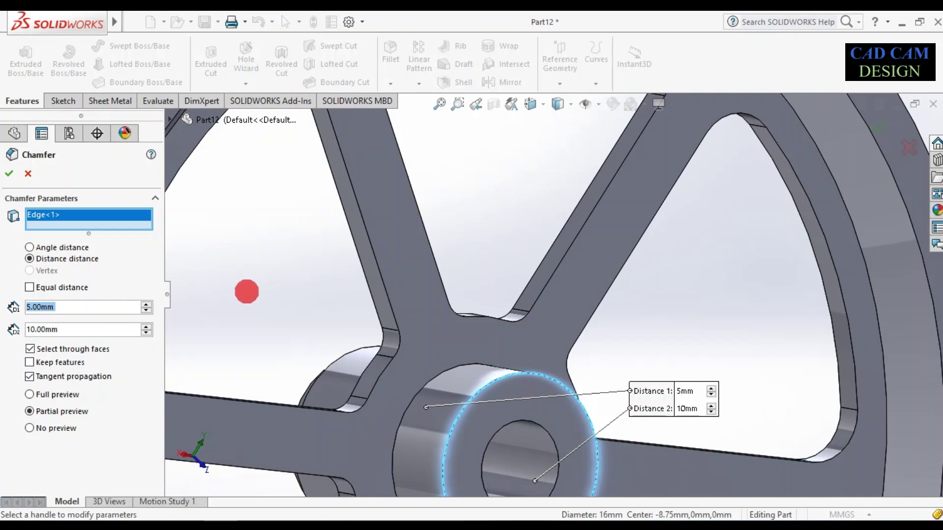
middle_drag(278, 293, 293, 263)
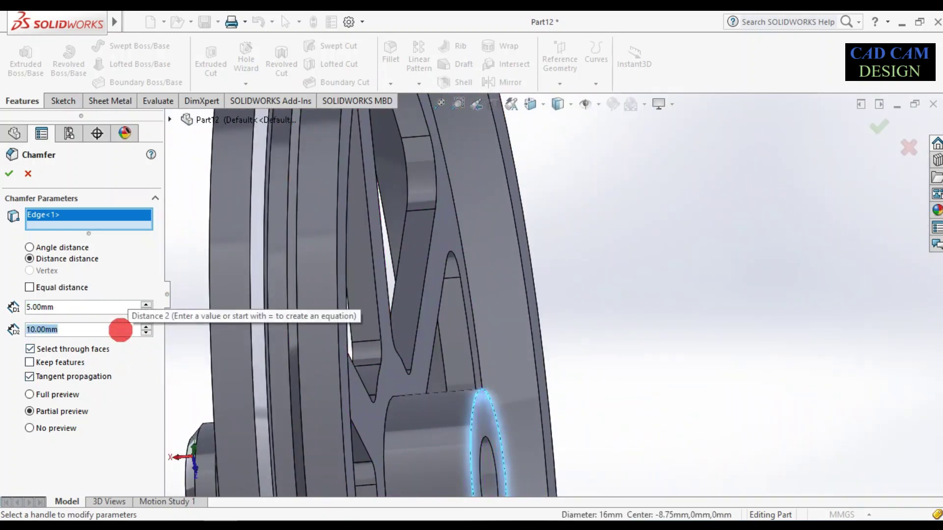
text(2)
key(Return)
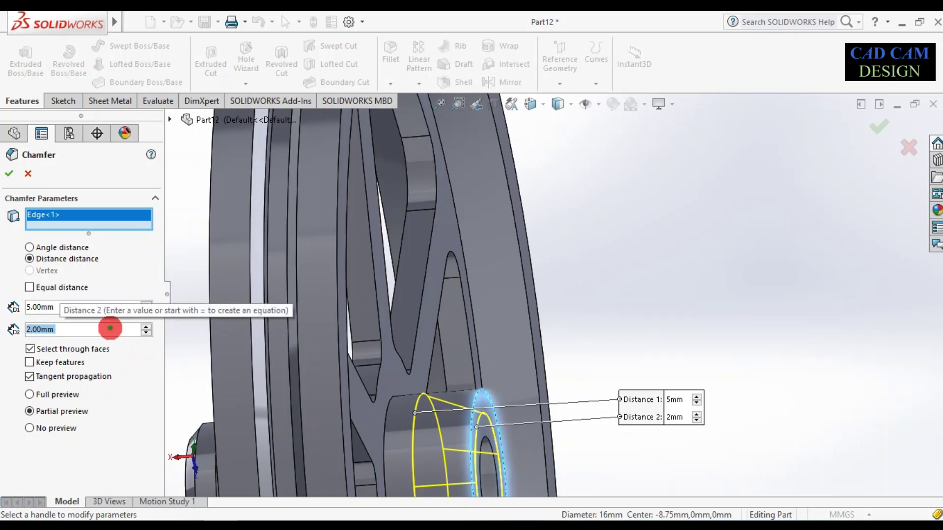
Step: Set the chamfer's second distance to 1 mm and finish the chamfer
text(1)
key(Return)
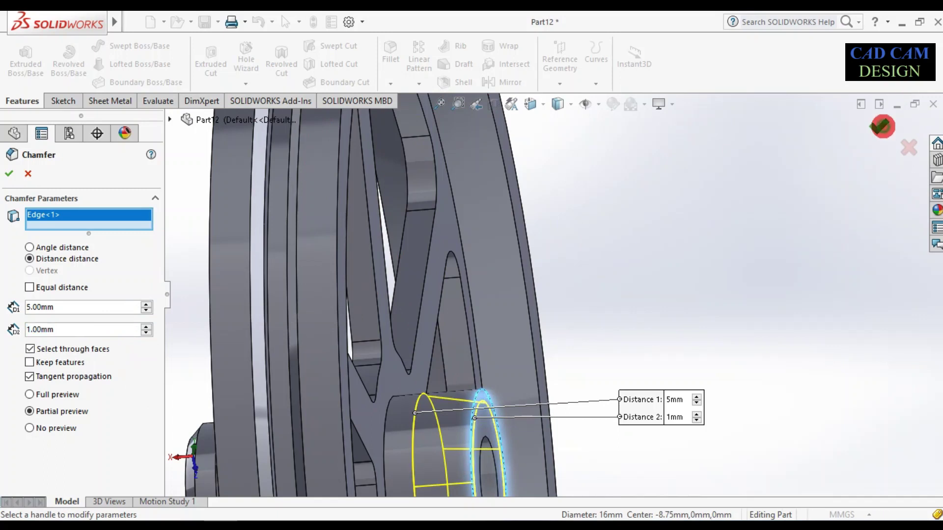
key(Return)
scroll(590, 298, up, 5)
middle_drag(589, 298, 663, 295)
scroll(637, 271, up, 3)
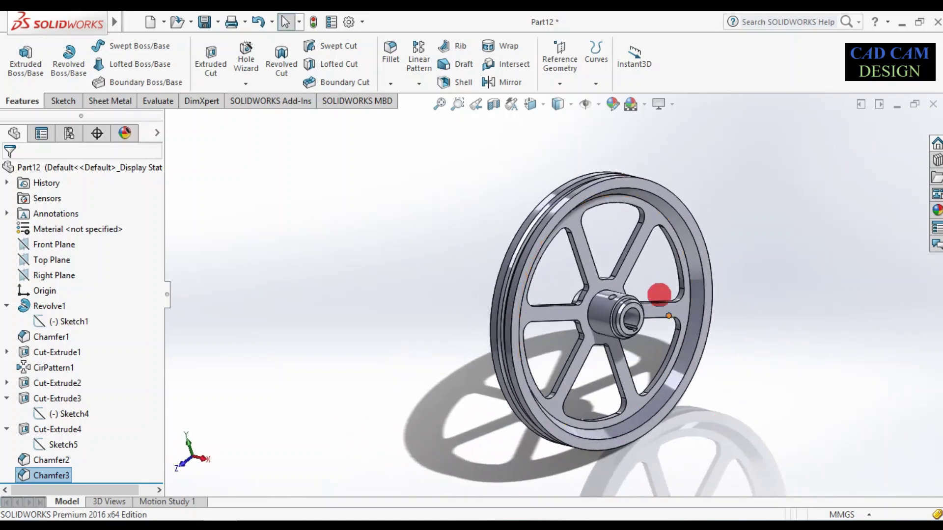
scroll(658, 293, down, 2)
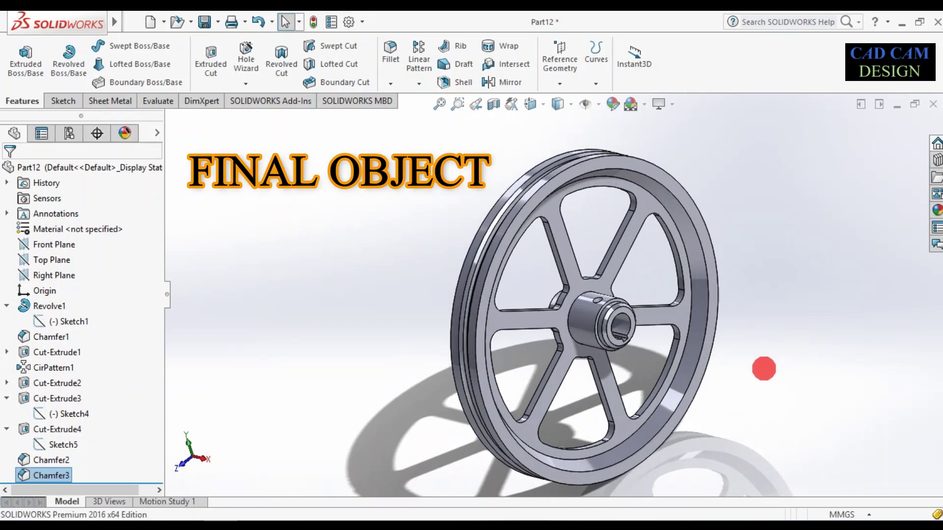